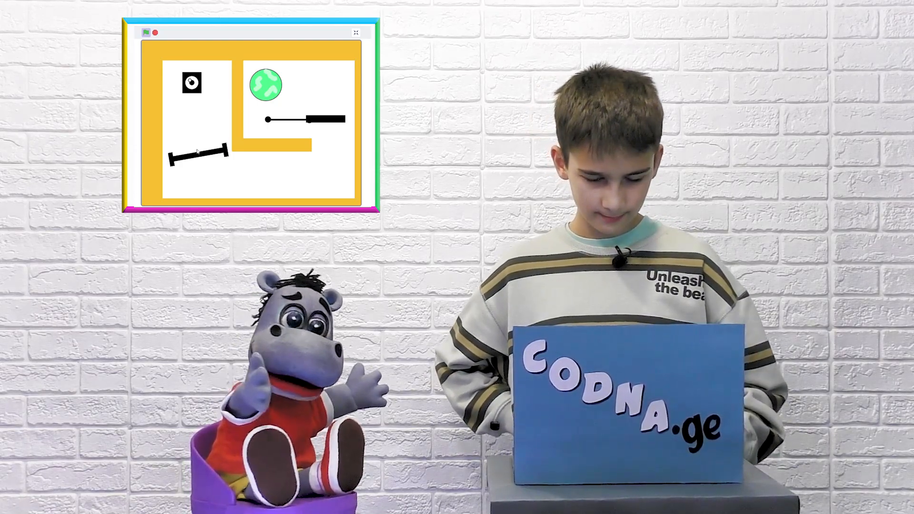
{"action": "left_click", "coordinate": [146, 32]}
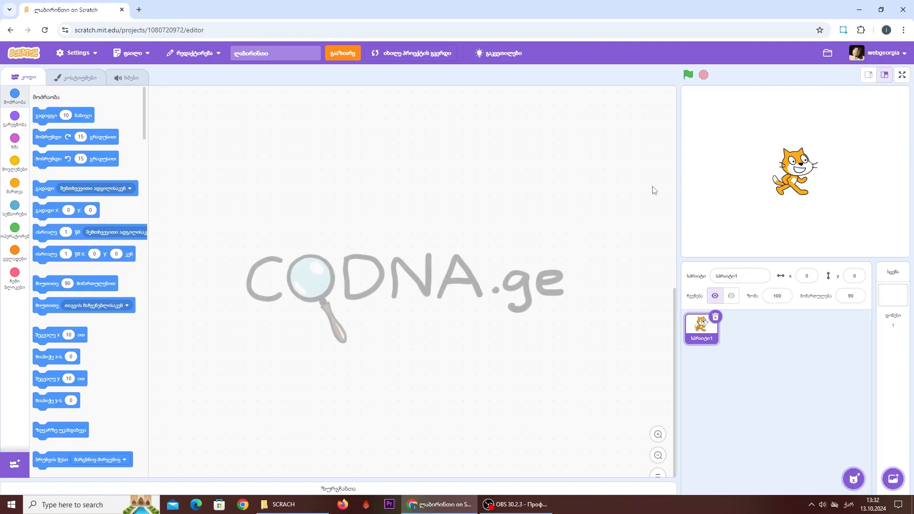
- Start drawing rectangles on the stage backdrop with an orange fill of color 12 and saturation 78
{"action": "left_click", "coordinate": [907, 359]}
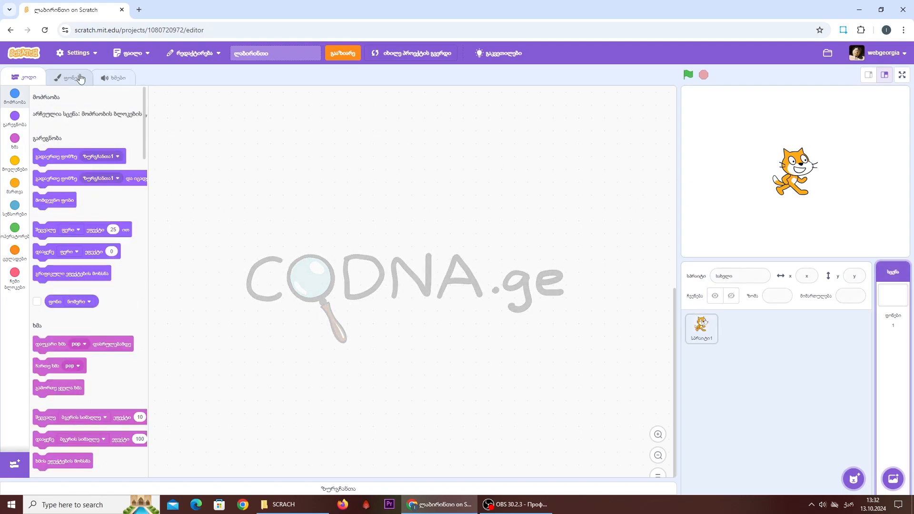
{"action": "left_click", "coordinate": [69, 77]}
{"action": "left_click", "coordinate": [89, 257]}
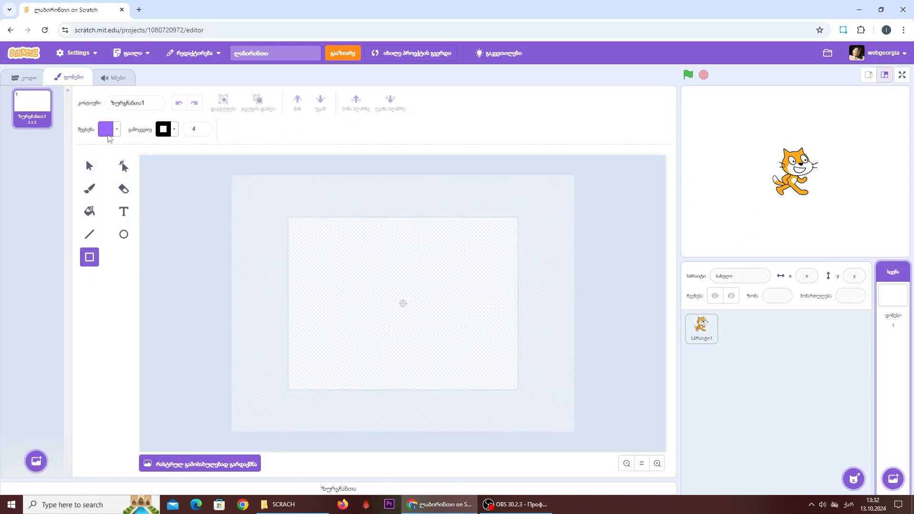
{"action": "left_click", "coordinate": [108, 129]}
{"action": "left_click_drag", "start_coordinate": [113, 179], "coordinate": [79, 176]}
{"action": "left_click_drag", "start_coordinate": [101, 206], "coordinate": [125, 244]}
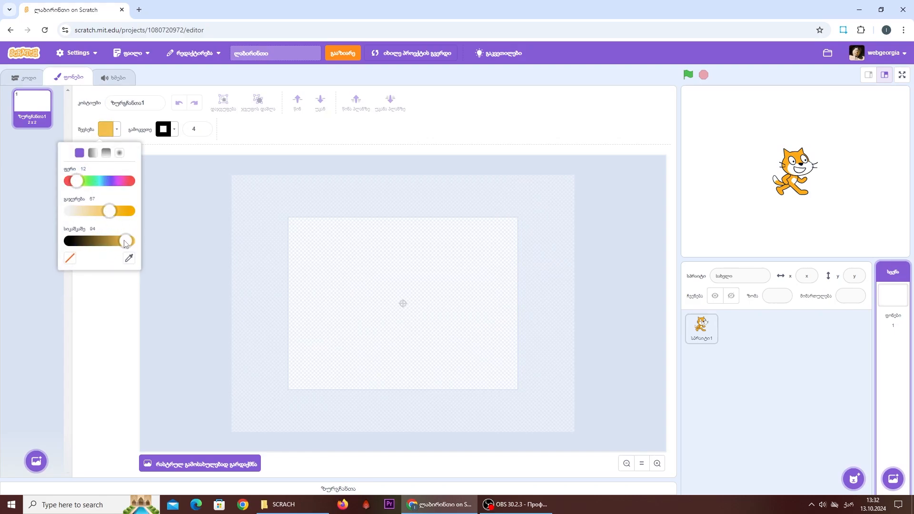
{"action": "left_click", "coordinate": [99, 298]}
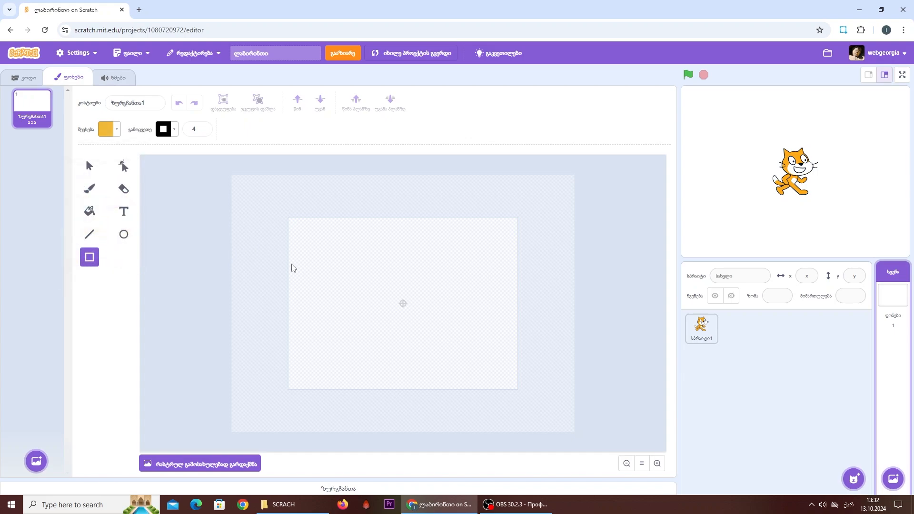
- Draw a tall orange rectangle with outline width 0 over the backdrop's left edge and shift it slightly outward
{"action": "mouse_move", "coordinate": [272, 213]}
{"action": "left_mouse_down"}
{"action": "mouse_move", "coordinate": [327, 394]}
{"action": "mouse_move", "coordinate": [314, 398]}
{"action": "left_mouse_up"}
{"action": "left_click", "coordinate": [202, 131]}
{"action": "left_click", "coordinate": [203, 130]}
{"action": "left_click", "coordinate": [202, 131]}
{"action": "left_click", "coordinate": [202, 131]}
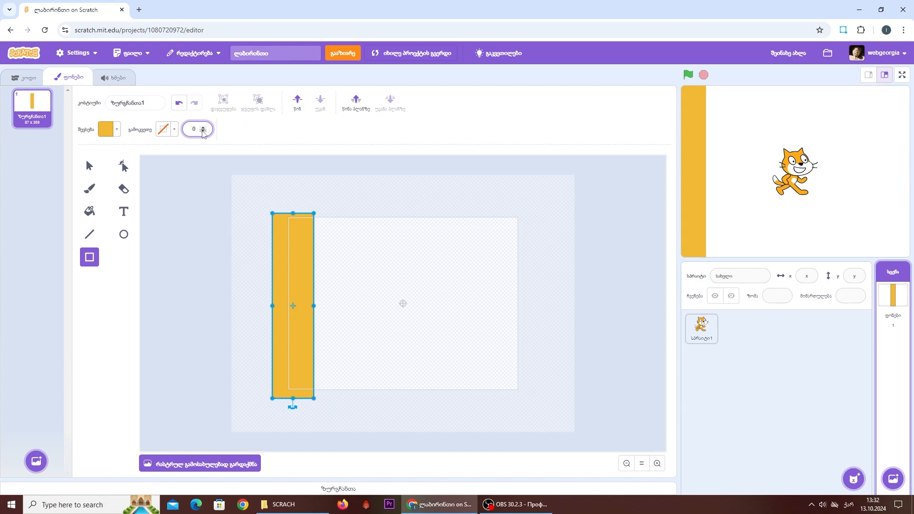
{"action": "left_click_drag", "start_coordinate": [295, 267], "coordinate": [290, 264]}
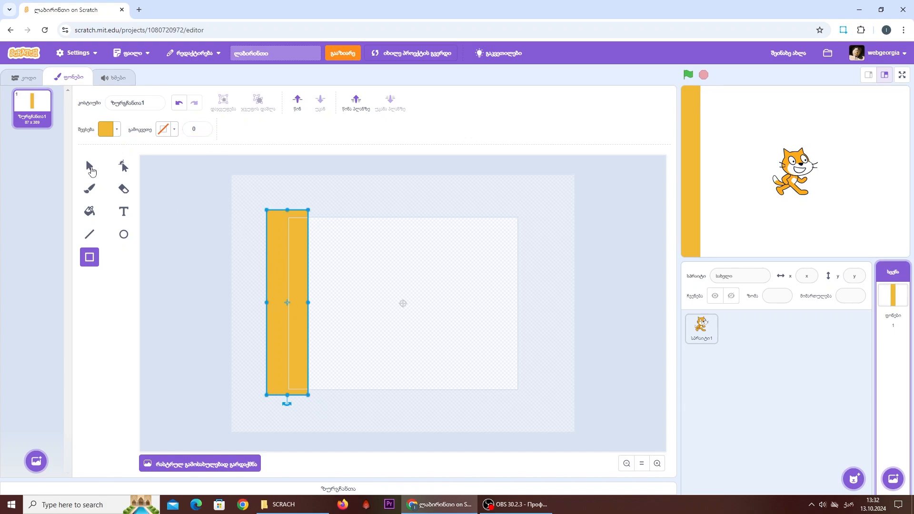
- Add orange rectangles along the top, right and bottom edges of the backdrop to complete the maze's outer frame
{"action": "left_click", "coordinate": [89, 166]}
{"action": "key", "text": "r"}
{"action": "left_click_drag", "start_coordinate": [279, 196], "coordinate": [534, 402]}
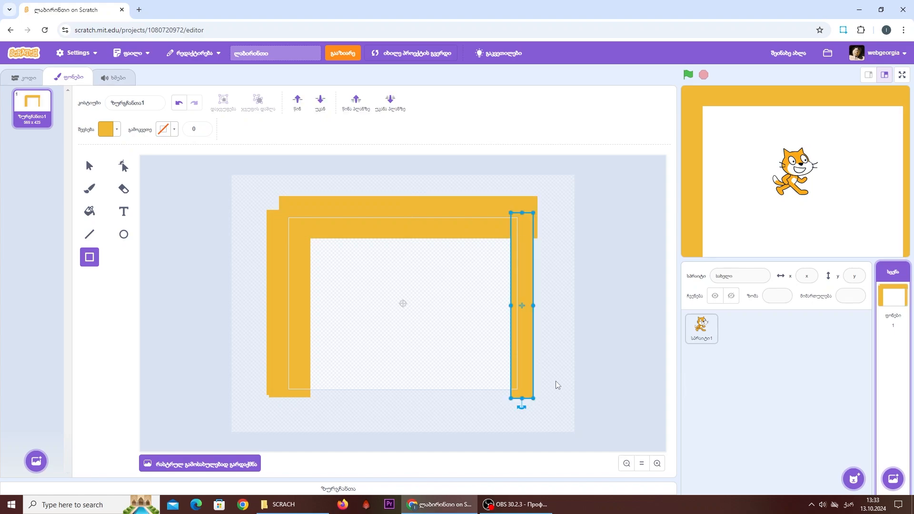
{"action": "left_click", "coordinate": [559, 384]}
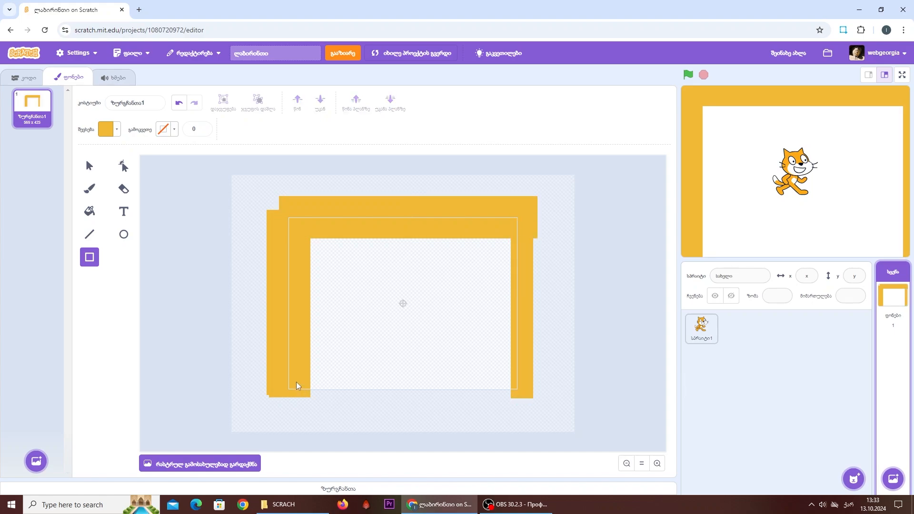
{"action": "left_click_drag", "start_coordinate": [296, 382], "coordinate": [525, 422]}
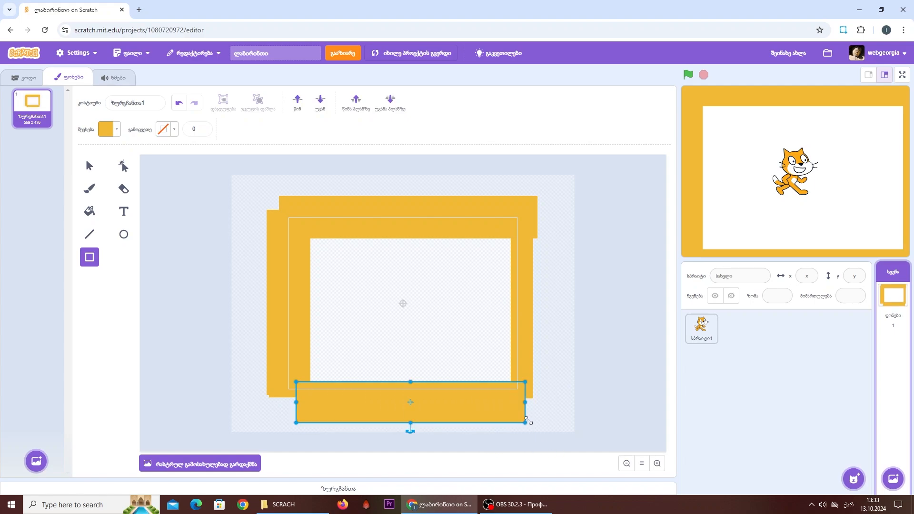
{"action": "left_click", "coordinate": [560, 414]}
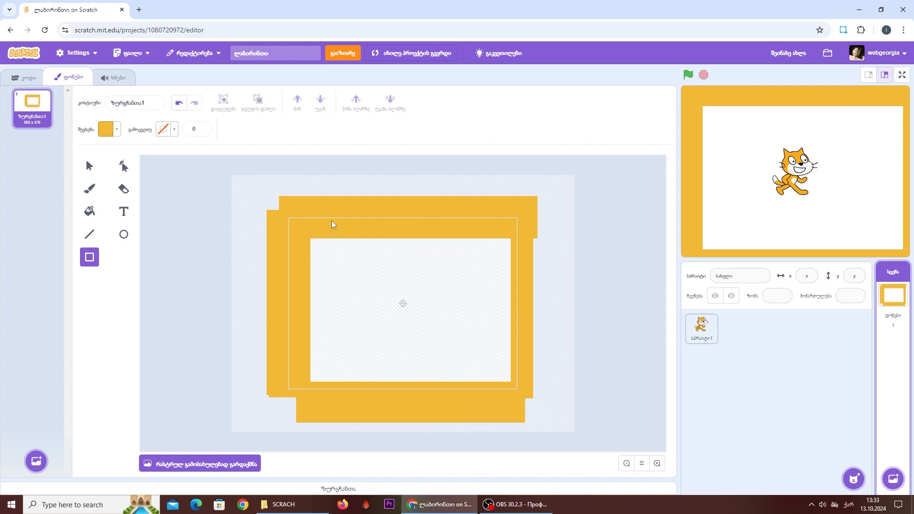
- Draw an L-shaped inner wall from two thin orange rectangles, going down from the top wall and then right
{"action": "left_click_drag", "start_coordinate": [382, 238], "coordinate": [395, 332]}
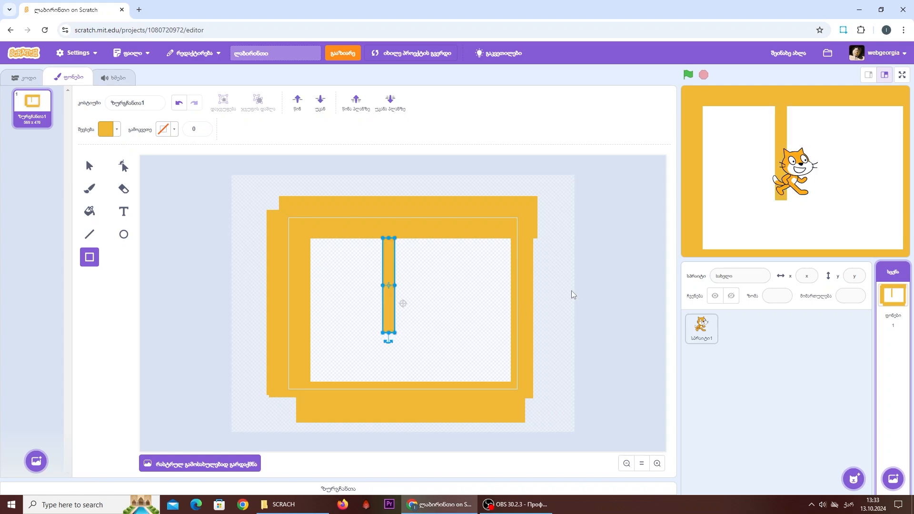
{"action": "left_click", "coordinate": [546, 306]}
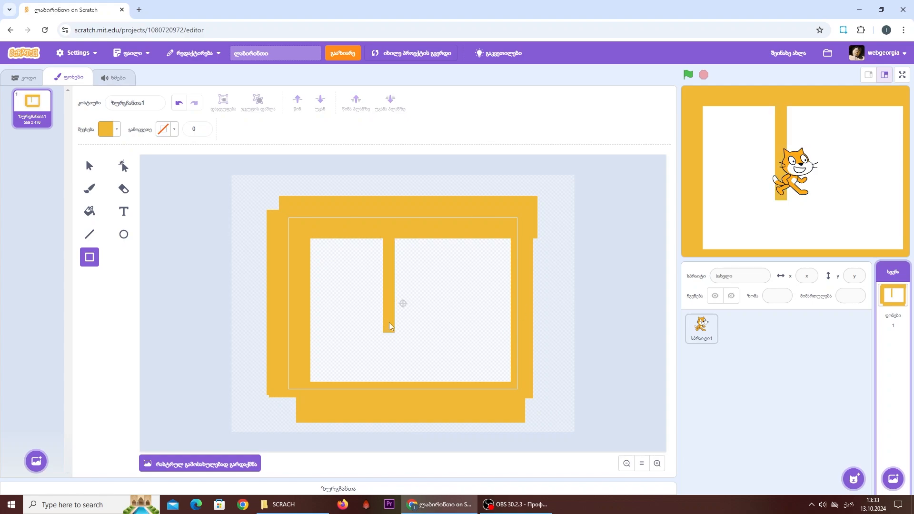
{"action": "left_click_drag", "start_coordinate": [383, 318], "coordinate": [467, 334]}
{"action": "key", "text": "Down"}
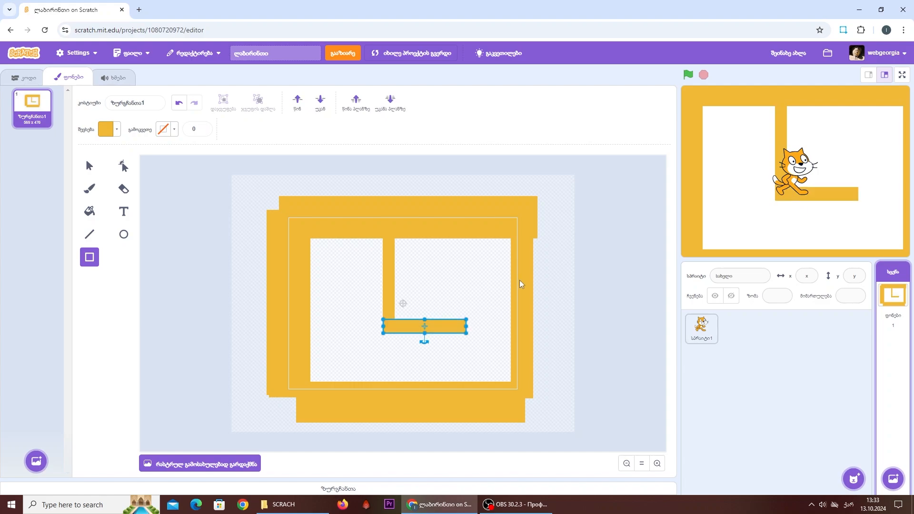
{"action": "left_click", "coordinate": [581, 296]}
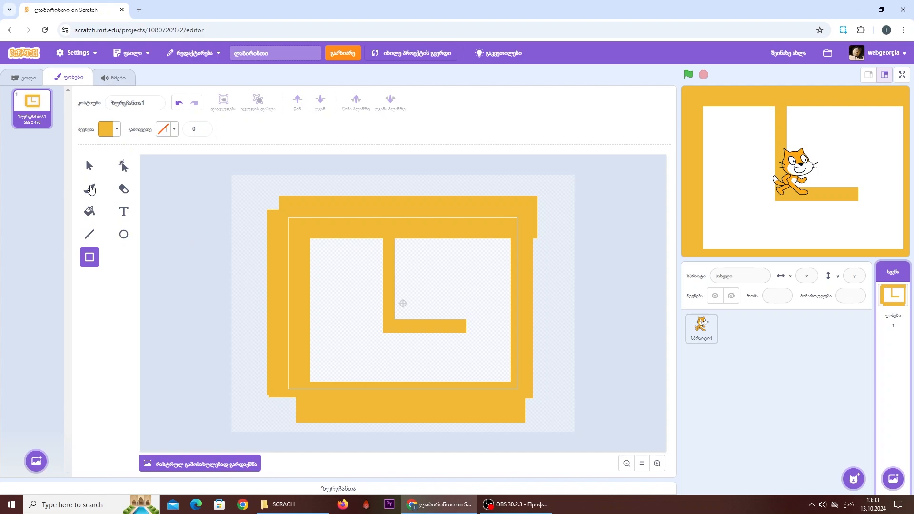
- Paint two black dots with a size 20 brush, side by side above the horizontal inner wall
{"action": "left_click", "coordinate": [90, 189]}
{"action": "left_click", "coordinate": [109, 129]}
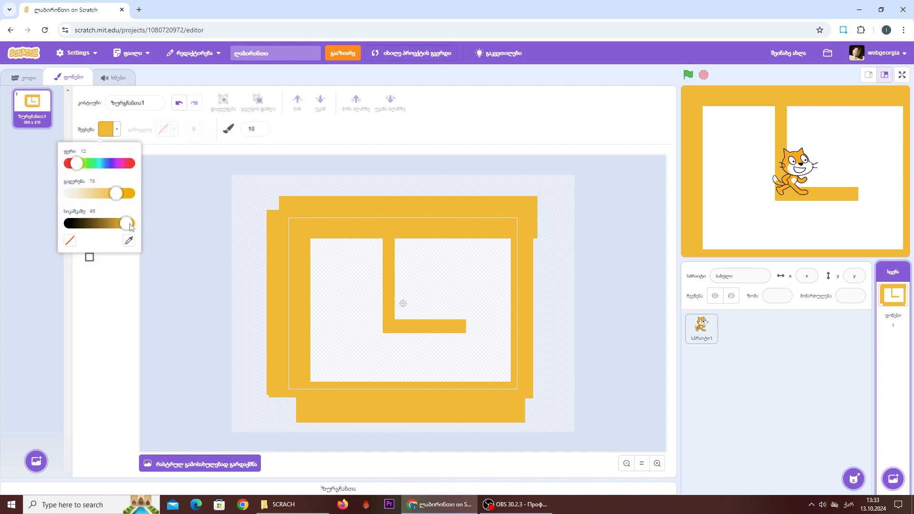
{"action": "left_click_drag", "start_coordinate": [131, 228], "coordinate": [26, 222]}
{"action": "left_click", "coordinate": [122, 339]}
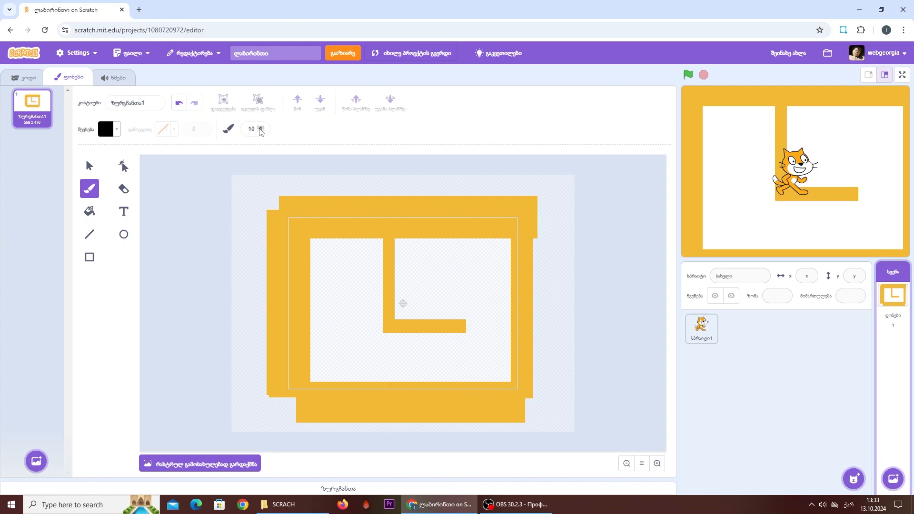
{"action": "left_click", "coordinate": [261, 129]}
{"action": "left_click", "coordinate": [282, 129]}
{"action": "left_click", "coordinate": [657, 462]}
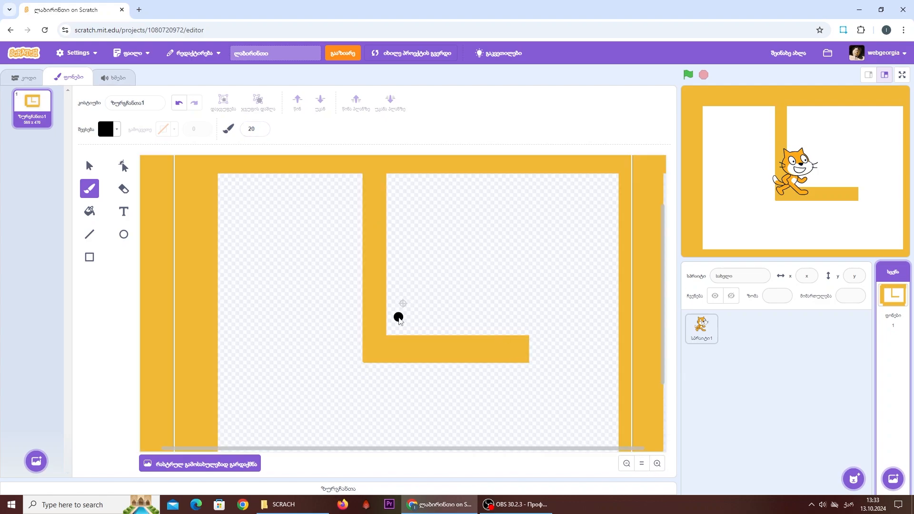
{"action": "left_click", "coordinate": [439, 299]}
{"action": "left_click", "coordinate": [524, 299]}
{"action": "left_click", "coordinate": [90, 165]}
{"action": "left_click_drag", "start_coordinate": [428, 264], "coordinate": [547, 323]}
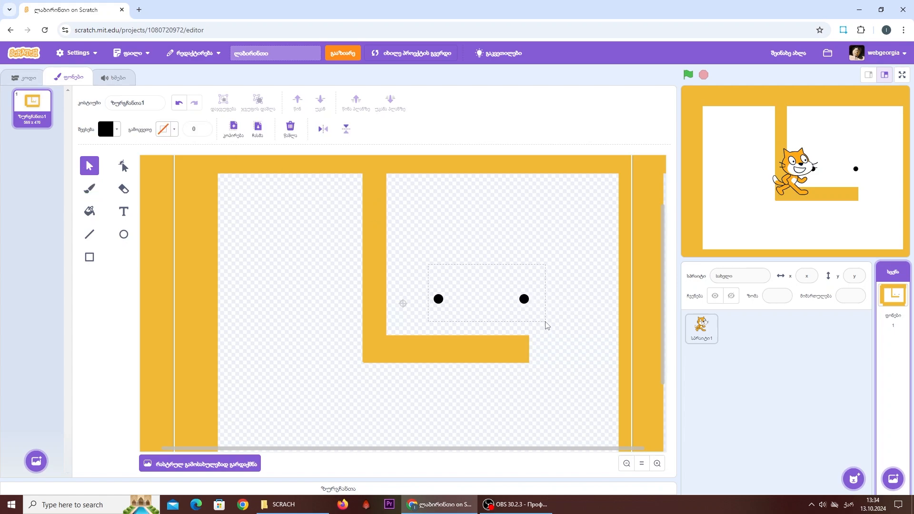
{"action": "left_click", "coordinate": [557, 308]}
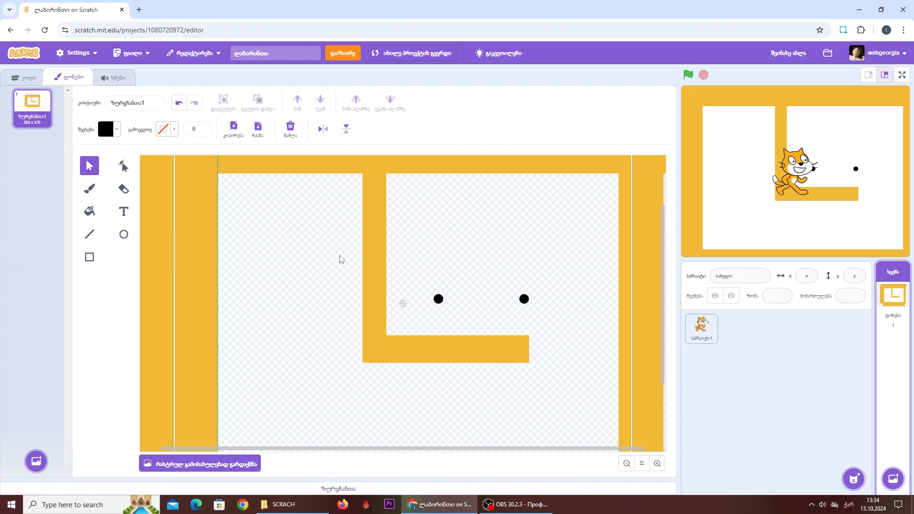
- Delete the cat sprite from the project and return to the code view
{"action": "left_click", "coordinate": [701, 327]}
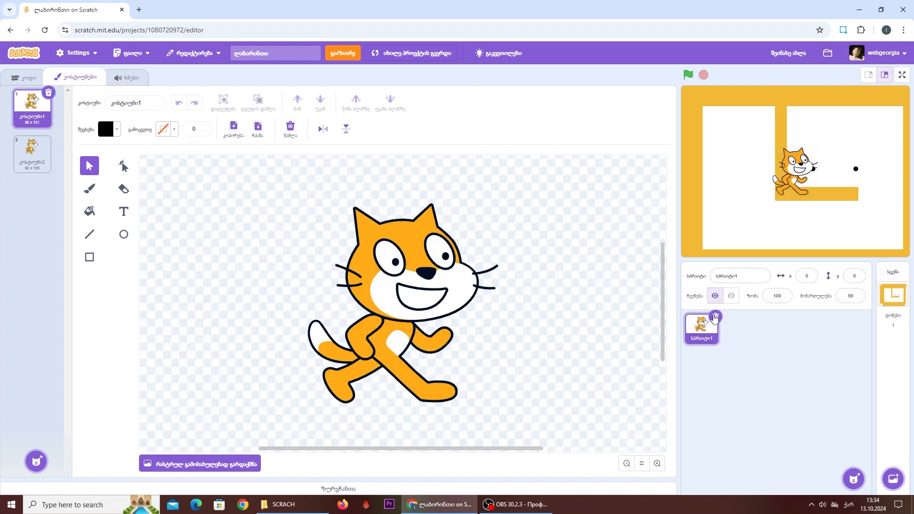
{"action": "left_click", "coordinate": [715, 316]}
{"action": "left_click", "coordinate": [24, 78]}
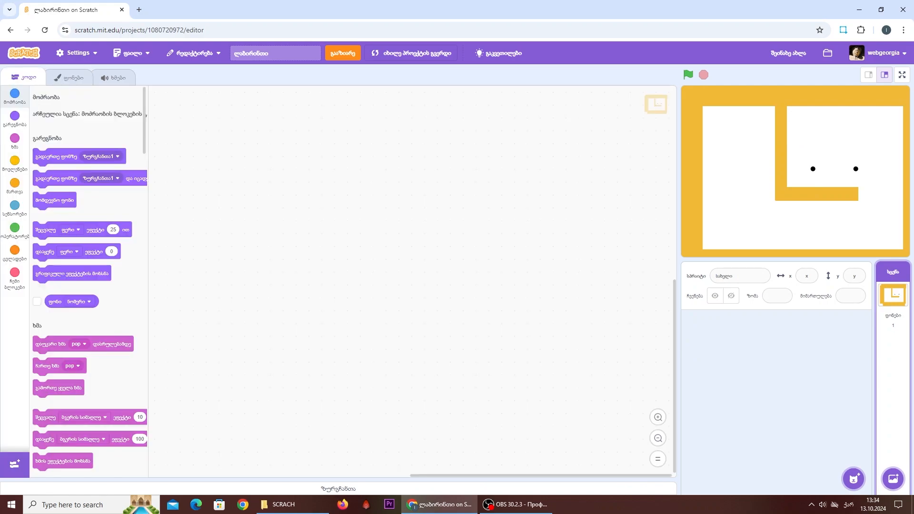
- Create a new painted sprite and draw a black, nearly square rectangle of about 60 x 66 at the canvas center
{"action": "mouse_move", "coordinate": [853, 478]}
{"action": "left_click", "coordinate": [860, 444]}
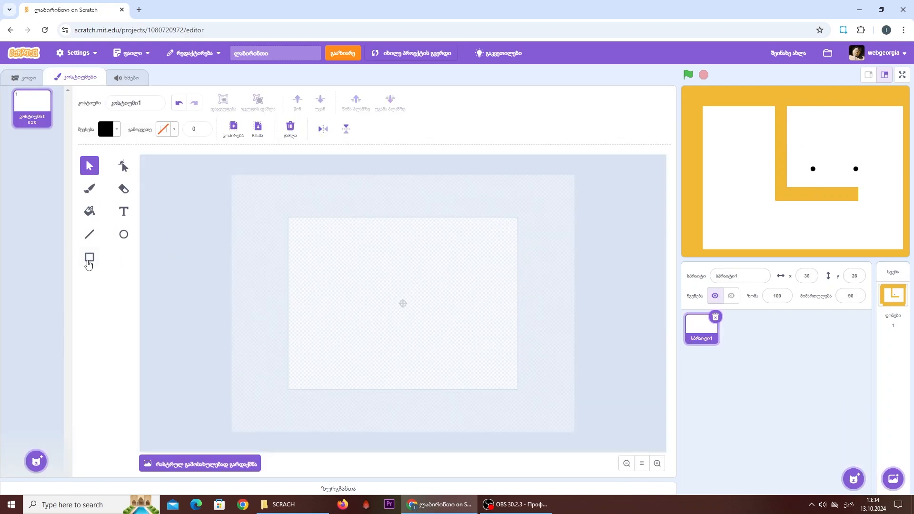
{"action": "left_click", "coordinate": [89, 259]}
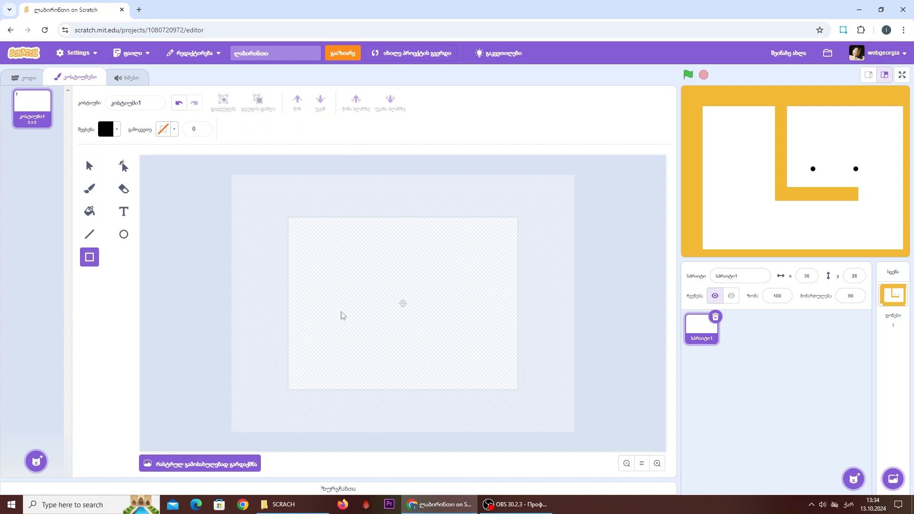
{"action": "mouse_move", "coordinate": [373, 276]}
{"action": "left_mouse_down"}
{"action": "mouse_move", "coordinate": [402, 310]}
{"action": "mouse_move", "coordinate": [433, 320]}
{"action": "mouse_move", "coordinate": [405, 311]}
{"action": "left_mouse_up"}
{"action": "left_click", "coordinate": [459, 309]}
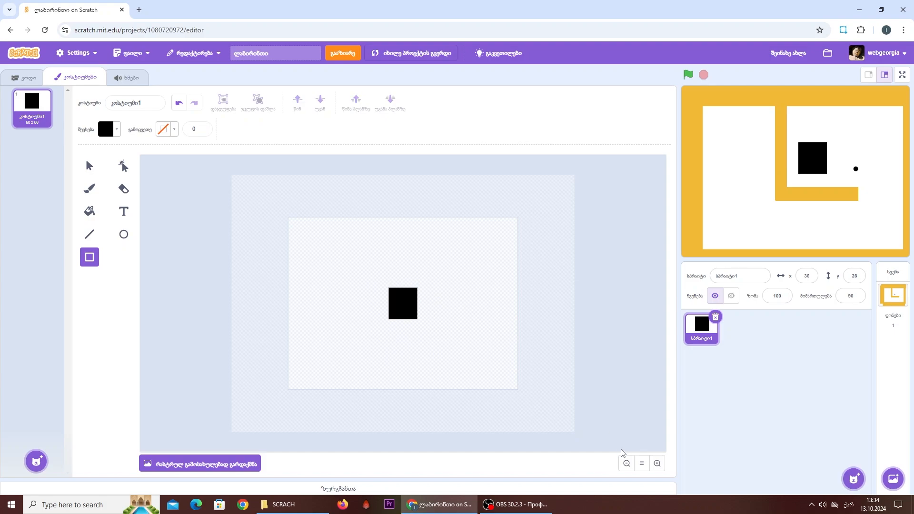
- Draw a white filled circle without outline in the center of the black square
{"action": "left_click", "coordinate": [658, 465]}
{"action": "left_click", "coordinate": [657, 464]}
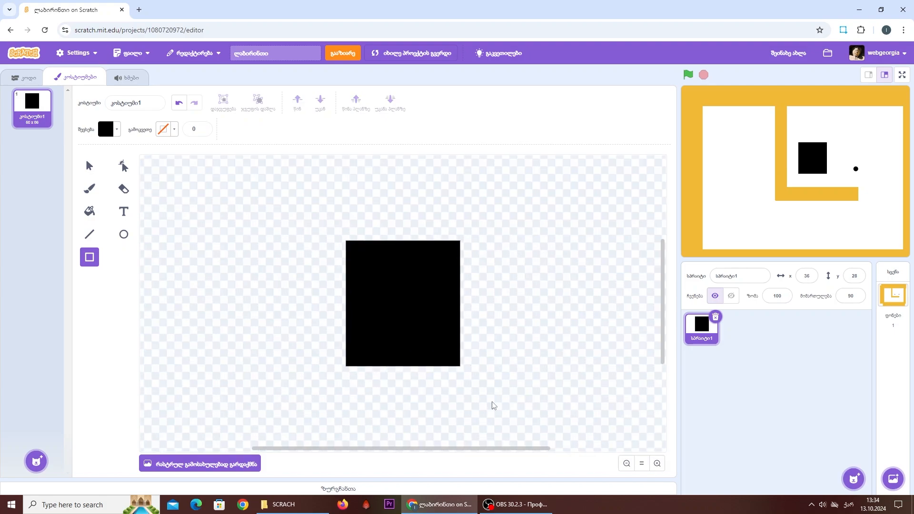
{"action": "left_click", "coordinate": [124, 235]}
{"action": "left_click", "coordinate": [113, 131]}
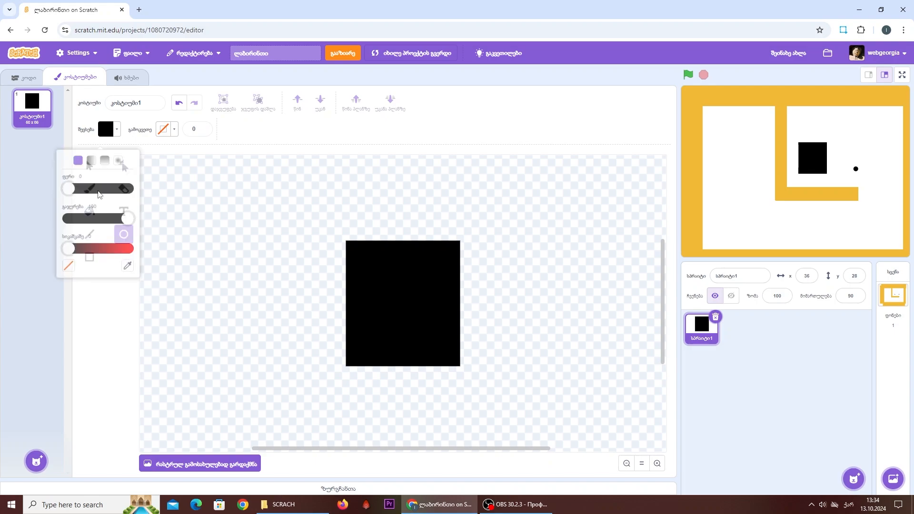
{"action": "left_click_drag", "start_coordinate": [125, 212], "coordinate": [1, 205]}
{"action": "left_click_drag", "start_coordinate": [67, 245], "coordinate": [141, 258]}
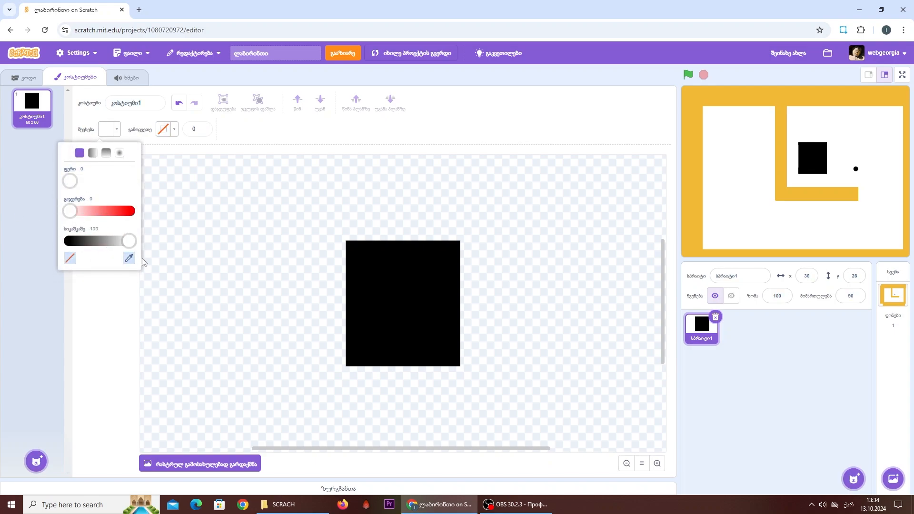
{"action": "left_click", "coordinate": [113, 301]}
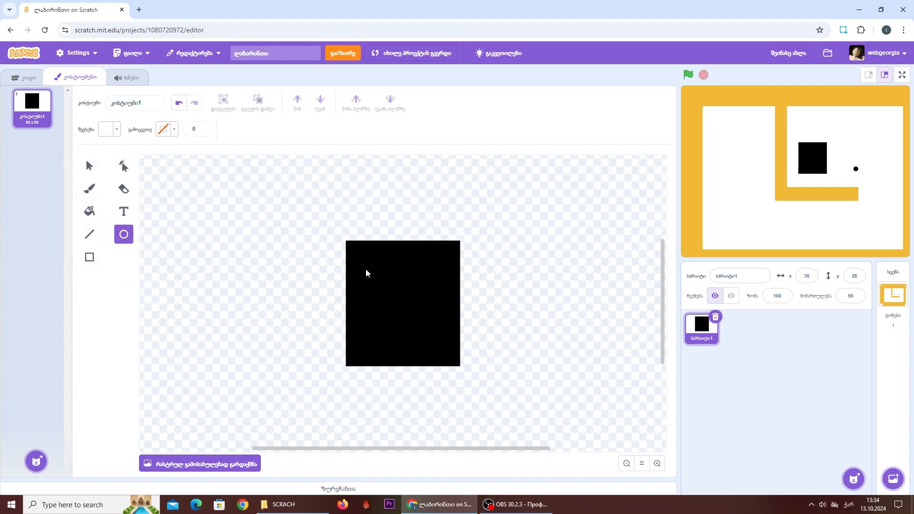
{"action": "left_click_drag", "start_coordinate": [366, 272], "coordinate": [441, 341]}
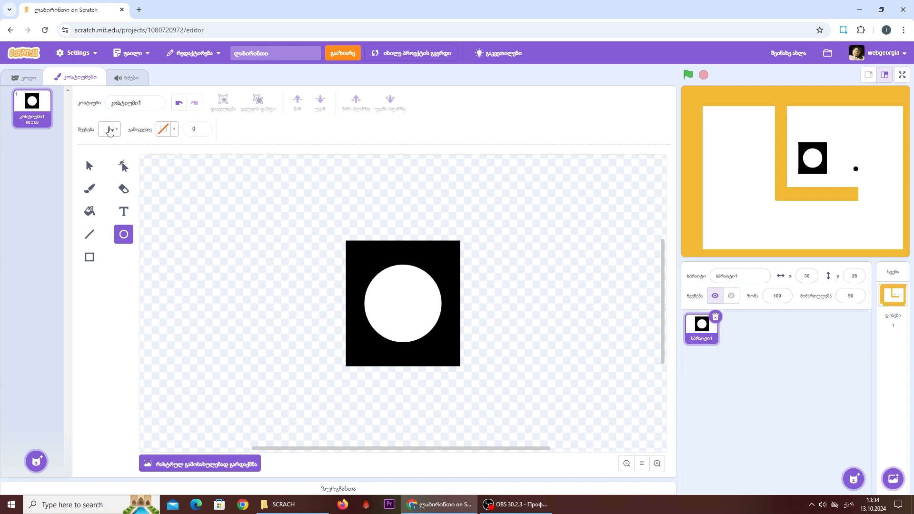
- Draw a small black circle and center it inside the white circle
{"action": "left_click", "coordinate": [109, 130]}
{"action": "left_click_drag", "start_coordinate": [141, 245], "coordinate": [67, 246]}
{"action": "left_click", "coordinate": [330, 312]}
{"action": "left_click_drag", "start_coordinate": [388, 292], "coordinate": [412, 316]}
{"action": "left_click_drag", "start_coordinate": [400, 303], "coordinate": [403, 303]}
{"action": "left_click", "coordinate": [539, 312]}
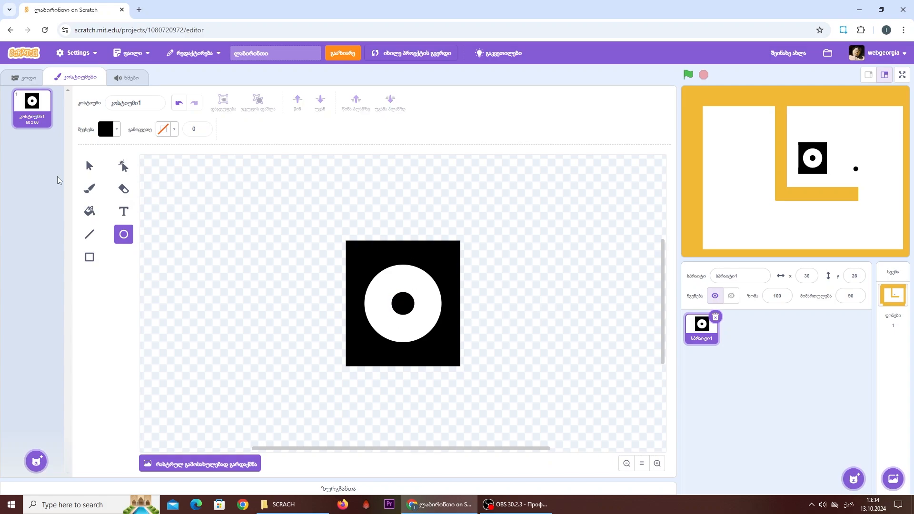
- Try adding a small white circle with a black outline of width 5 beside the central dot, and undo it
{"action": "left_click", "coordinate": [106, 131]}
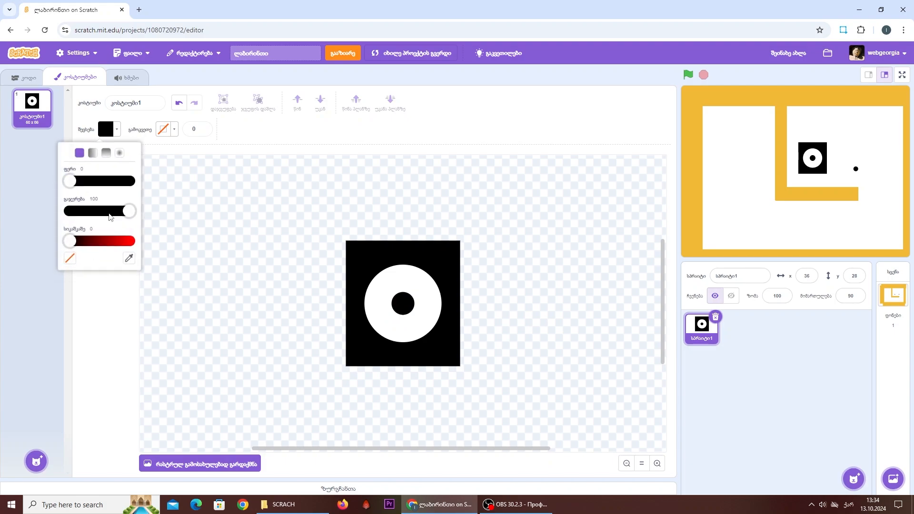
{"action": "left_click_drag", "start_coordinate": [126, 211], "coordinate": [67, 244]}
{"action": "left_click", "coordinate": [105, 135]}
{"action": "left_click_drag", "start_coordinate": [123, 220], "coordinate": [169, 240]}
{"action": "left_click", "coordinate": [246, 133]}
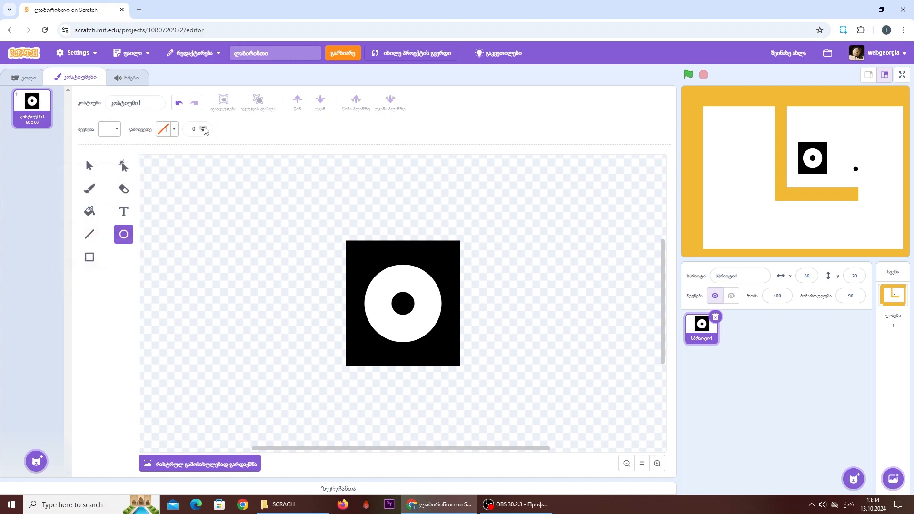
{"action": "left_click", "coordinate": [203, 125]}
{"action": "type", "text": "5"}
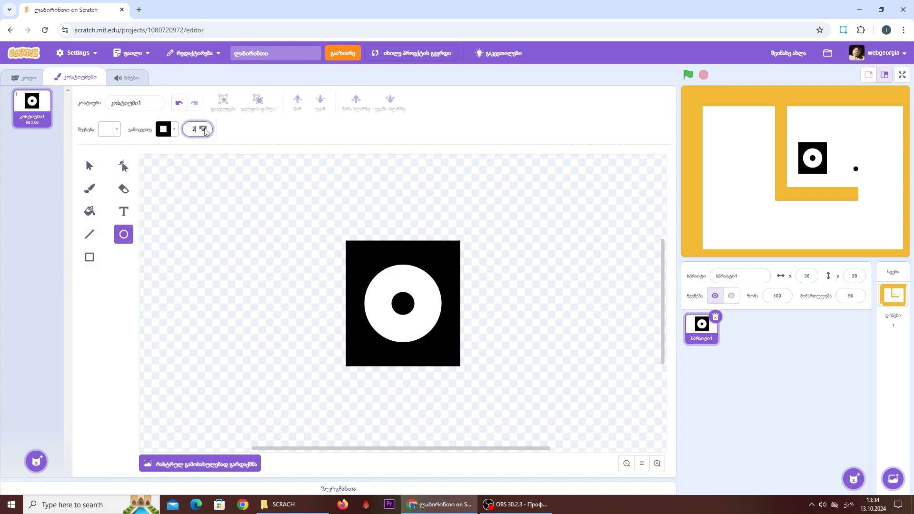
{"action": "mouse_move", "coordinate": [382, 281]}
{"action": "left_mouse_down"}
{"action": "mouse_move", "coordinate": [404, 306]}
{"action": "mouse_move", "coordinate": [401, 299]}
{"action": "left_mouse_up"}
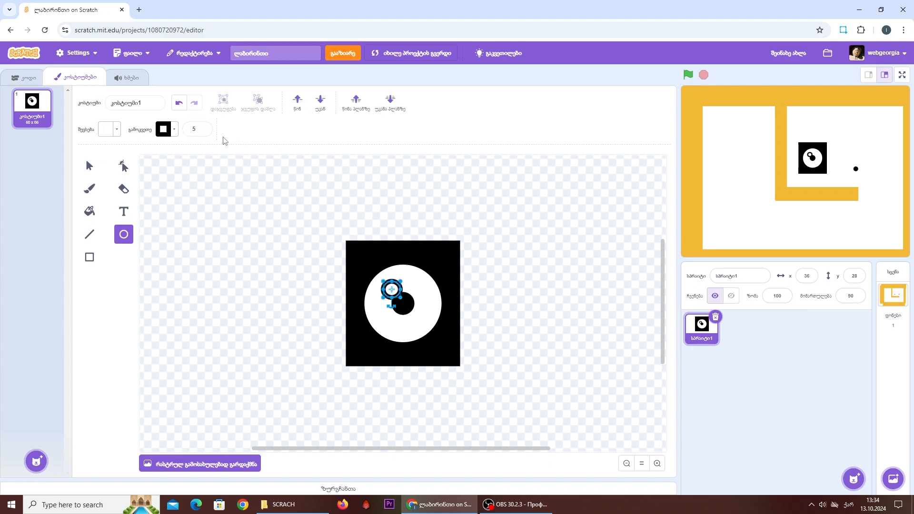
{"action": "left_click", "coordinate": [179, 103]}
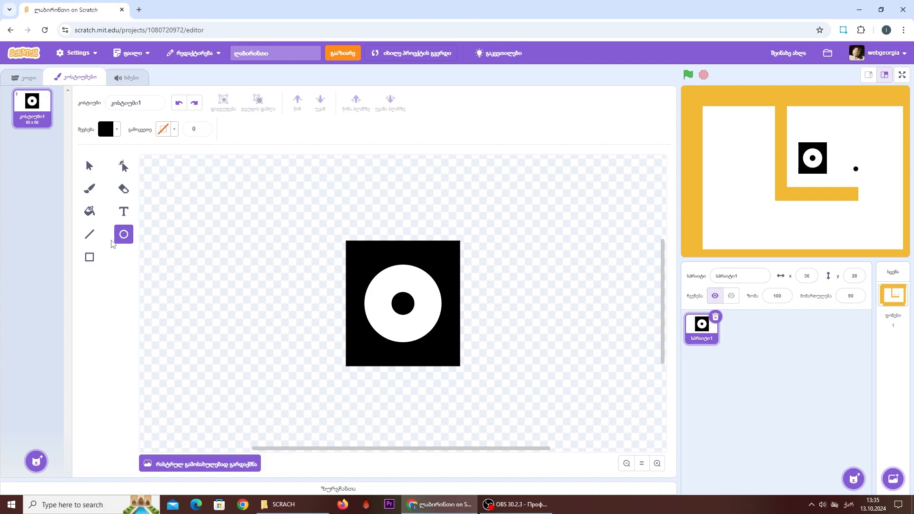
- Draw a small white circle with a black outline of width 3 inside the large white circle
{"action": "left_click", "coordinate": [105, 129]}
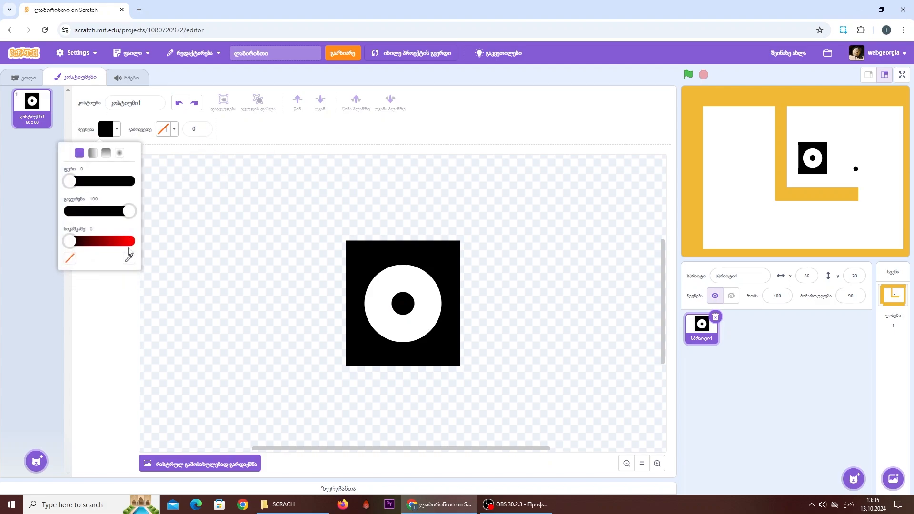
{"action": "left_click_drag", "start_coordinate": [70, 240], "coordinate": [140, 249]}
{"action": "left_click_drag", "start_coordinate": [126, 212], "coordinate": [52, 290]}
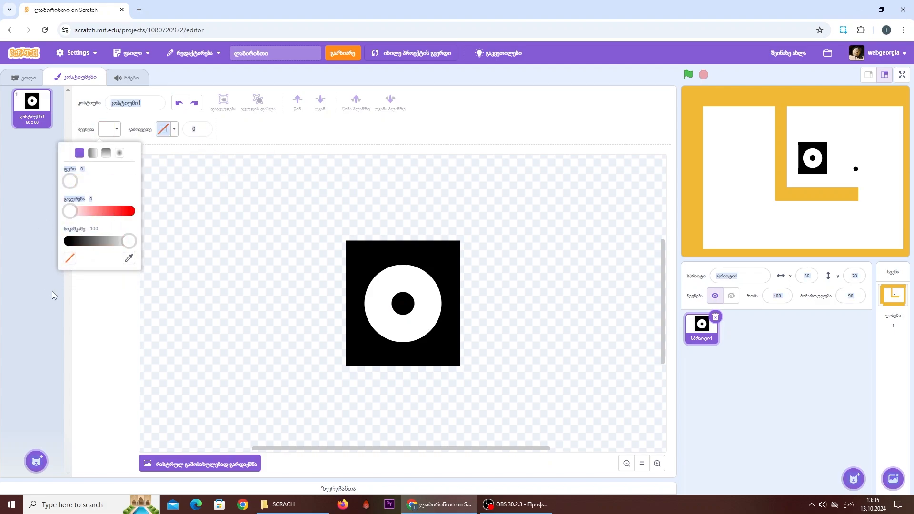
{"action": "left_click", "coordinate": [52, 291]}
{"action": "left_click", "coordinate": [204, 129]}
{"action": "left_click", "coordinate": [203, 130]}
{"action": "left_click", "coordinate": [203, 129]}
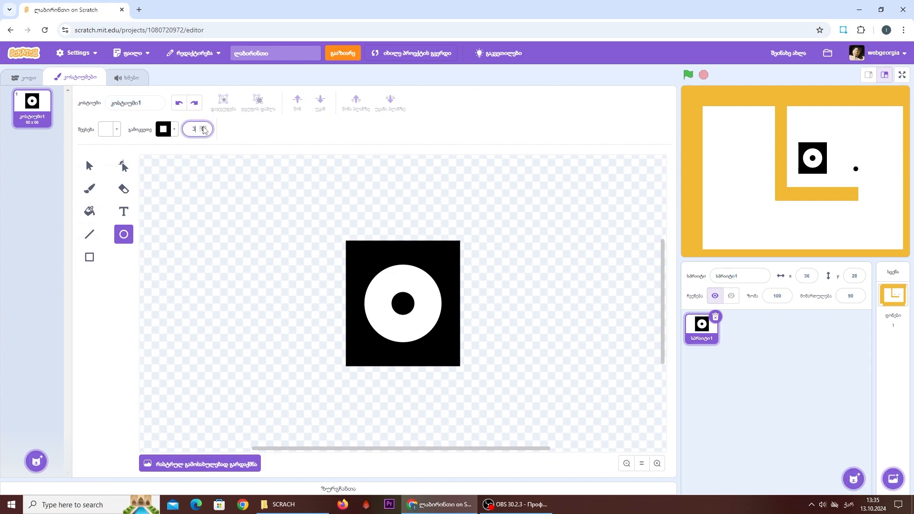
{"action": "mouse_move", "coordinate": [384, 285]}
{"action": "left_mouse_down"}
{"action": "mouse_move", "coordinate": [405, 308]}
{"action": "mouse_move", "coordinate": [389, 282]}
{"action": "mouse_move", "coordinate": [398, 317]}
{"action": "mouse_move", "coordinate": [415, 291]}
{"action": "left_mouse_up"}
{"action": "left_click", "coordinate": [437, 327]}
- Place the small outlined circle over the upper-left edge of the black dot and bring it to the front
{"action": "key", "text": "s"}
{"action": "left_click_drag", "start_coordinate": [399, 300], "coordinate": [386, 280]}
{"action": "left_click", "coordinate": [524, 316]}
{"action": "left_click", "coordinate": [389, 102]}
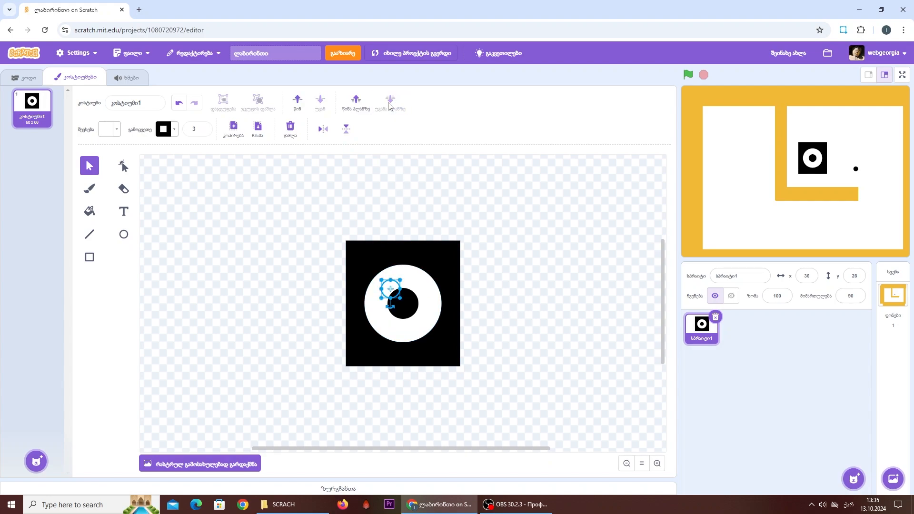
{"action": "left_click", "coordinate": [356, 102]}
{"action": "left_click", "coordinate": [322, 247]}
- Move the sprite to the maze's upper-left area at x -125, y 88 and set its size to 70
{"action": "left_click_drag", "start_coordinate": [819, 162], "coordinate": [745, 135]}
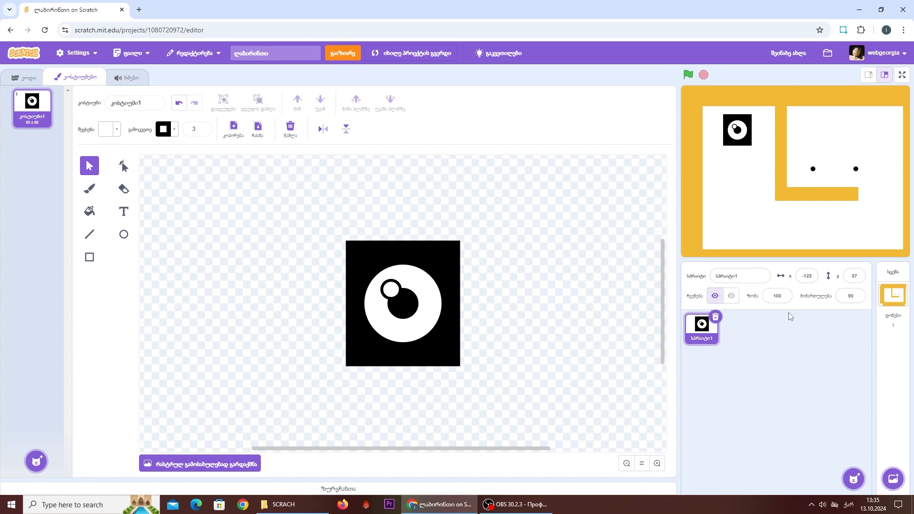
{"action": "left_click", "coordinate": [774, 296]}
{"action": "type", "text": "70"}
{"action": "key", "text": "Return"}
{"action": "left_click_drag", "start_coordinate": [745, 135], "coordinate": [744, 135]}
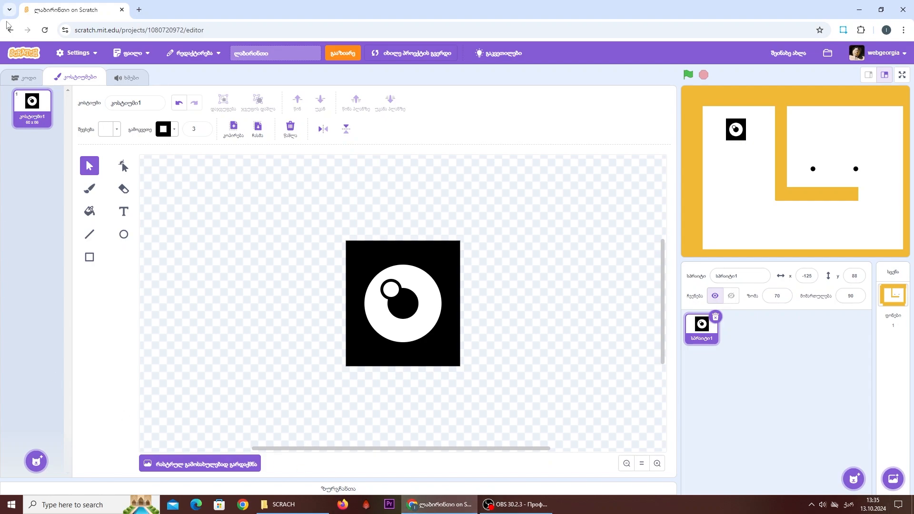
- Start the sprite's script with a when-flag-clicked block followed by go to x -125, y 88
{"action": "left_click", "coordinate": [27, 78]}
{"action": "left_click", "coordinate": [15, 181]}
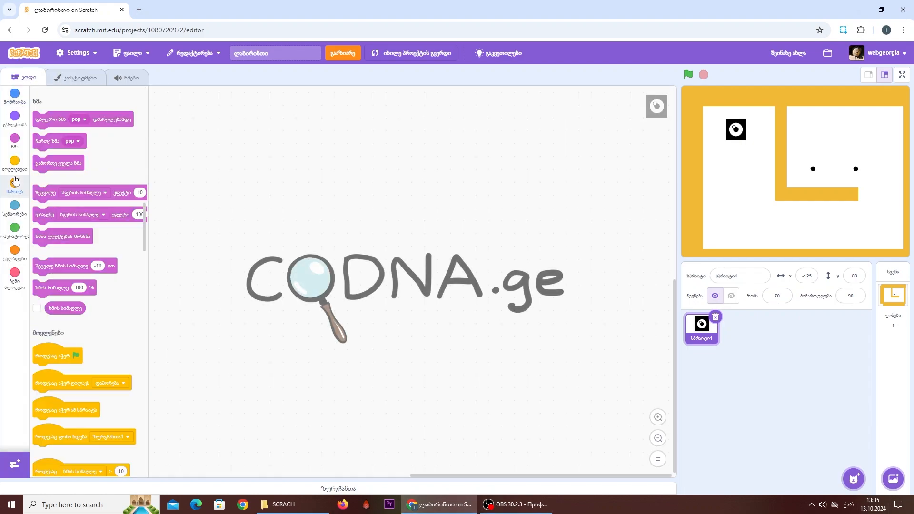
{"action": "left_click", "coordinate": [19, 163]}
{"action": "left_click", "coordinate": [22, 207]}
{"action": "left_click", "coordinate": [16, 166]}
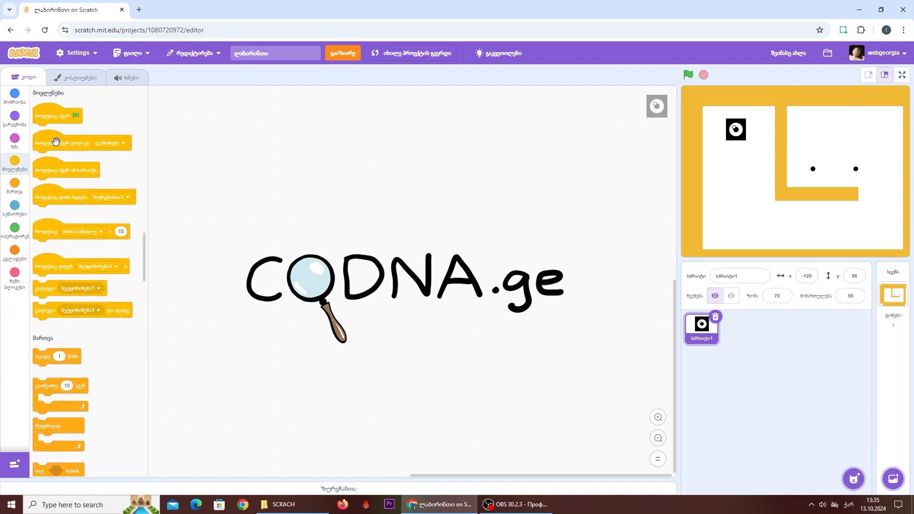
{"action": "left_click_drag", "start_coordinate": [50, 116], "coordinate": [217, 143]}
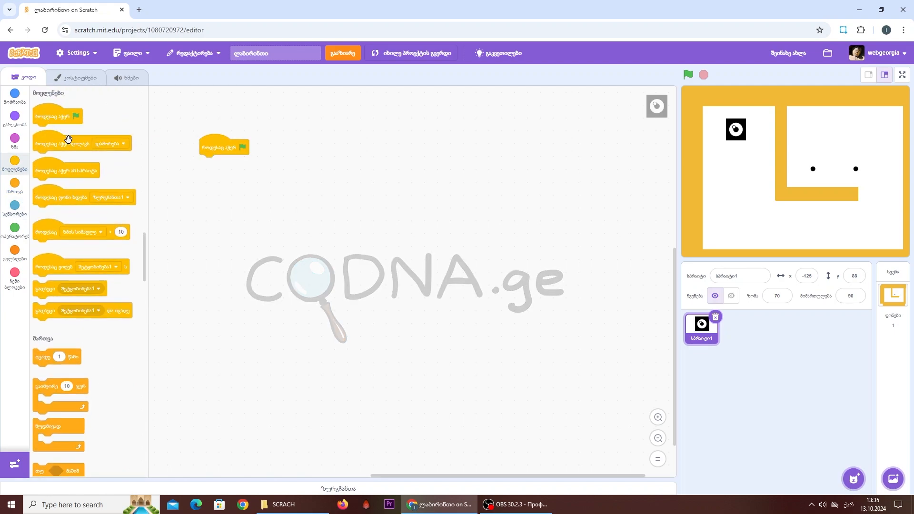
{"action": "left_click", "coordinate": [15, 95]}
{"action": "left_click_drag", "start_coordinate": [75, 207], "coordinate": [238, 158]}
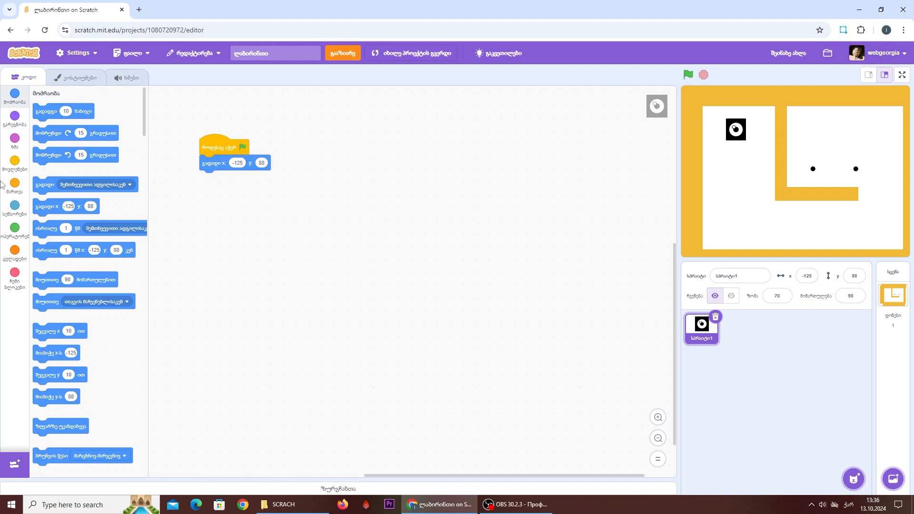
- Add a set rotation style block with "ბრუნვის გარეშე" (don't rotate) below the go-to block
{"action": "scroll", "coordinate": [118, 271], "scroll_direction": "down", "scroll_amount": 1}
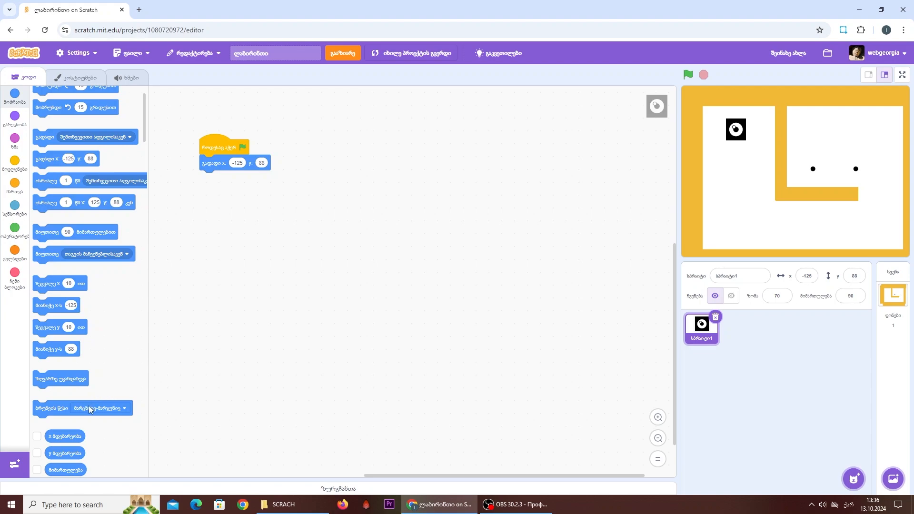
{"action": "left_click_drag", "start_coordinate": [90, 410], "coordinate": [460, 281]}
{"action": "left_click", "coordinate": [460, 281]}
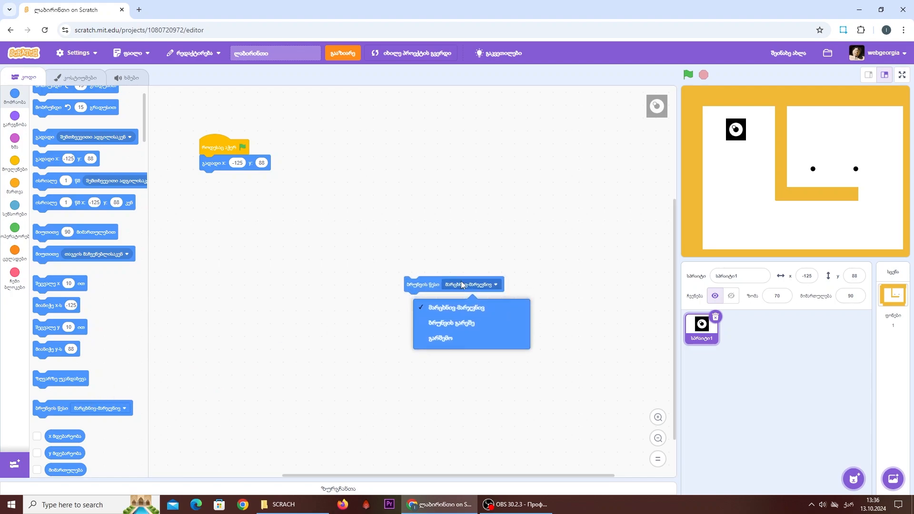
{"action": "left_click", "coordinate": [454, 324]}
{"action": "left_click_drag", "start_coordinate": [410, 282], "coordinate": [223, 163]}
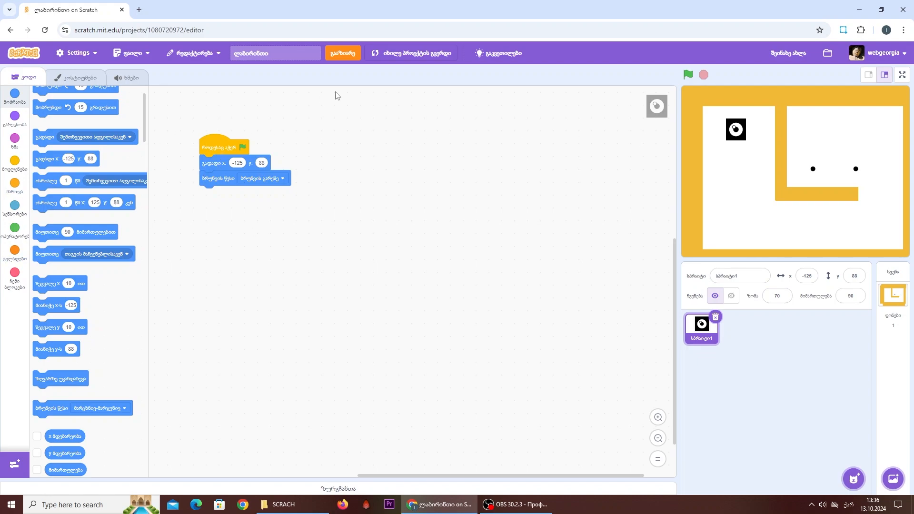
- Add a forever loop to the script and build a separate if block conditioned on the "ისარი ზევით" (up arrow) key being pressed
{"action": "left_click", "coordinate": [13, 193]}
{"action": "left_click_drag", "start_coordinate": [35, 182], "coordinate": [208, 198]}
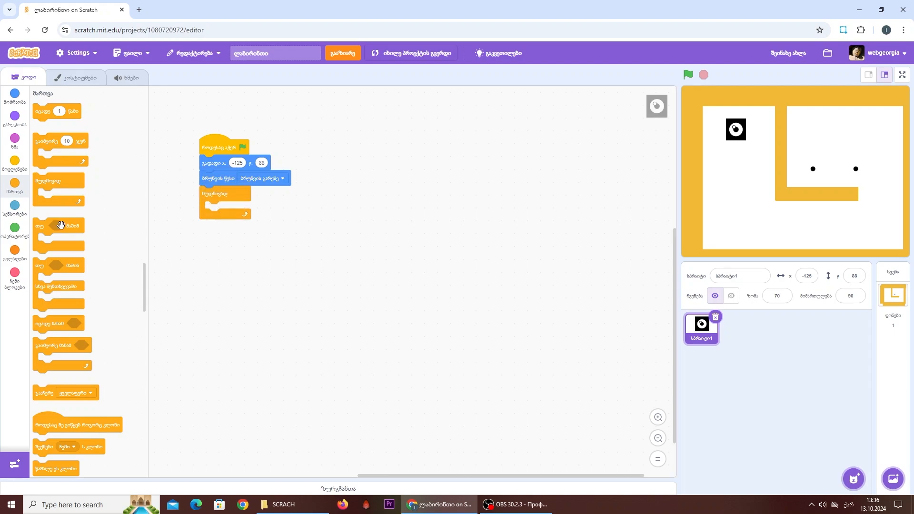
{"action": "left_click_drag", "start_coordinate": [61, 225], "coordinate": [315, 247]}
{"action": "left_click", "coordinate": [14, 209]}
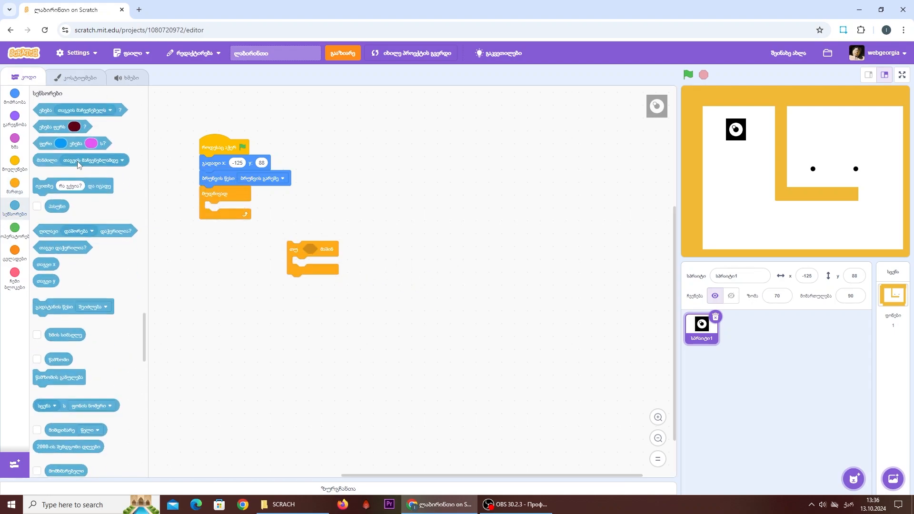
{"action": "left_click_drag", "start_coordinate": [69, 232], "coordinate": [350, 250]}
{"action": "left_click", "coordinate": [352, 249]}
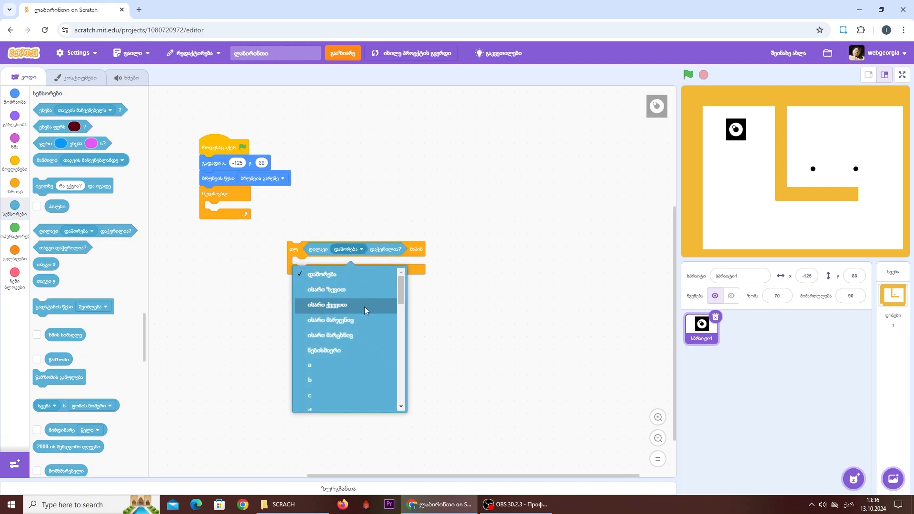
{"action": "left_click", "coordinate": [359, 291]}
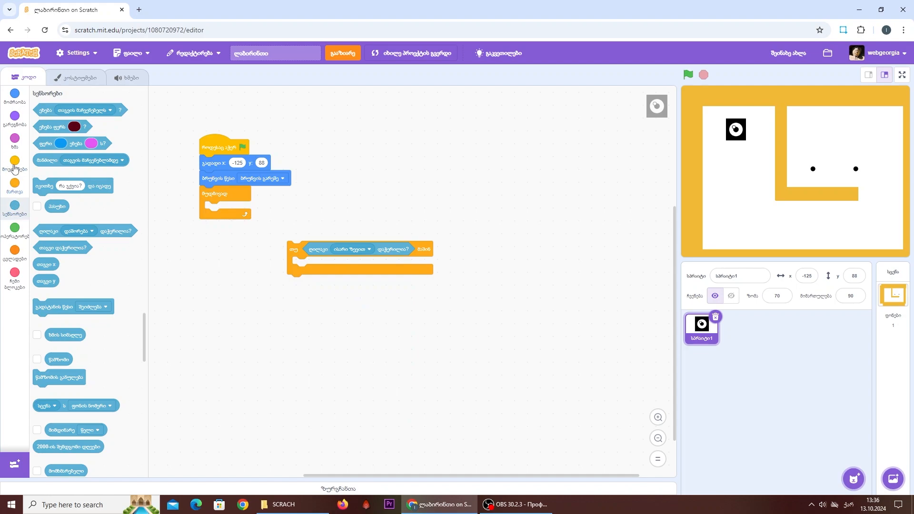
- Put a point in direction block set to 0 inside the up-arrow if block
{"action": "left_click", "coordinate": [15, 95]}
{"action": "left_click_drag", "start_coordinate": [76, 284], "coordinate": [330, 288]}
{"action": "left_click", "coordinate": [321, 282]}
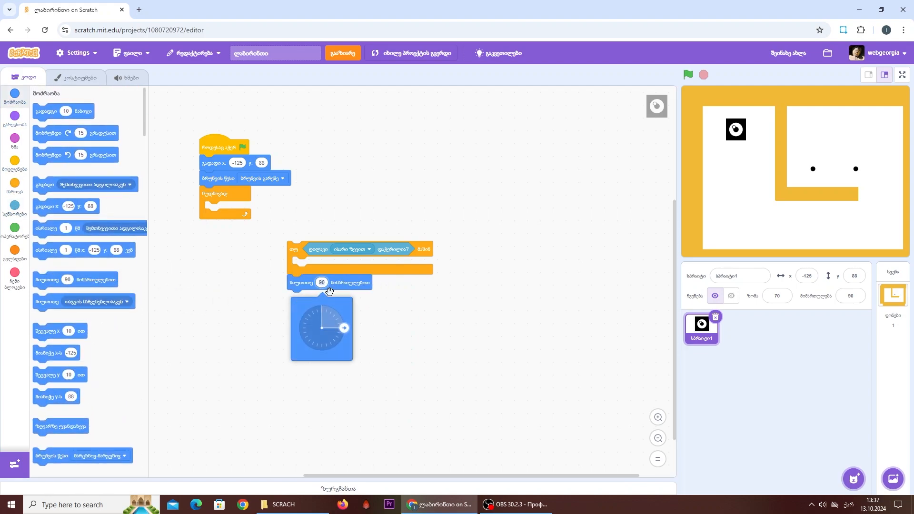
{"action": "left_click_drag", "start_coordinate": [344, 332], "coordinate": [324, 308]}
{"action": "left_click", "coordinate": [415, 345]}
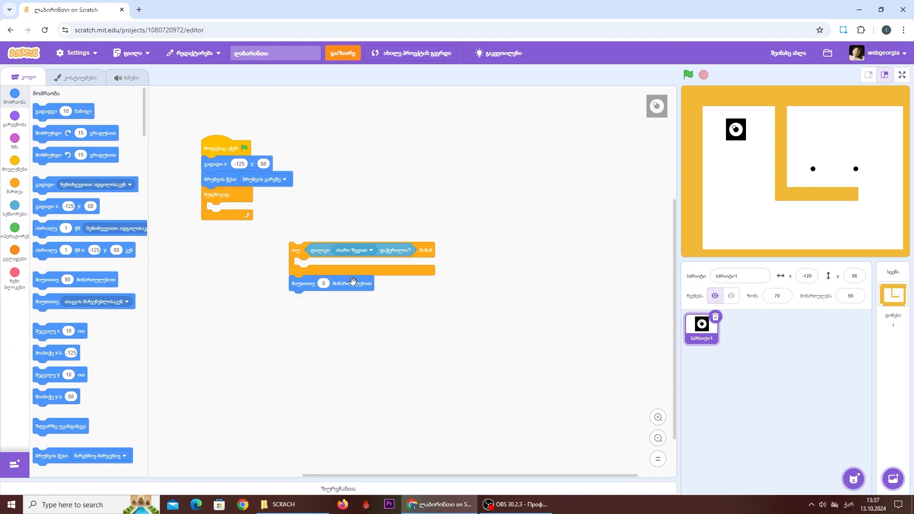
{"action": "left_click_drag", "start_coordinate": [351, 284], "coordinate": [363, 267]}
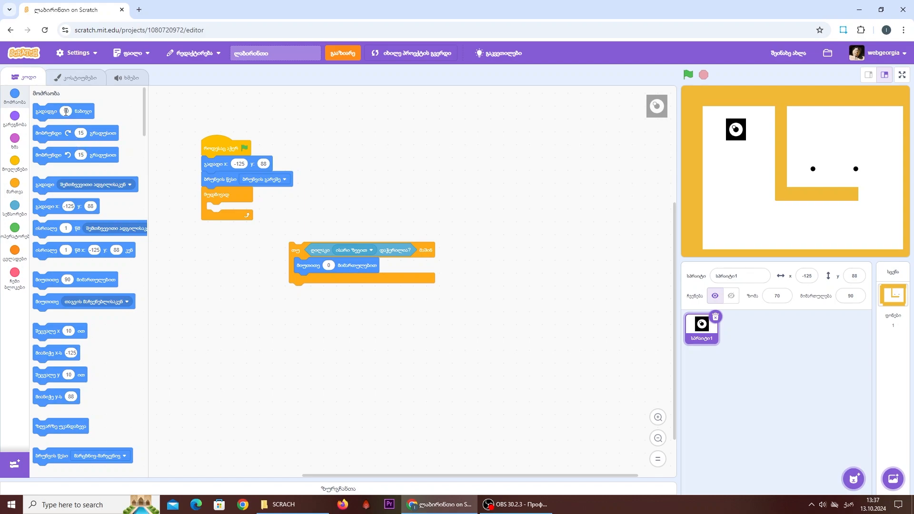
- Add a move 5 steps block below the direction block and place the up-arrow if block inside the forever loop
{"action": "left_click_drag", "start_coordinate": [66, 111], "coordinate": [307, 281]}
{"action": "left_click", "coordinate": [367, 353]}
{"action": "type", "text": "5"}
{"action": "left_click_drag", "start_coordinate": [297, 249], "coordinate": [215, 210]}
- Run the project to test upward movement, restart it to reset the sprite, and stop it
{"action": "left_click", "coordinate": [688, 75]}
{"action": "key", "text": "Up"}
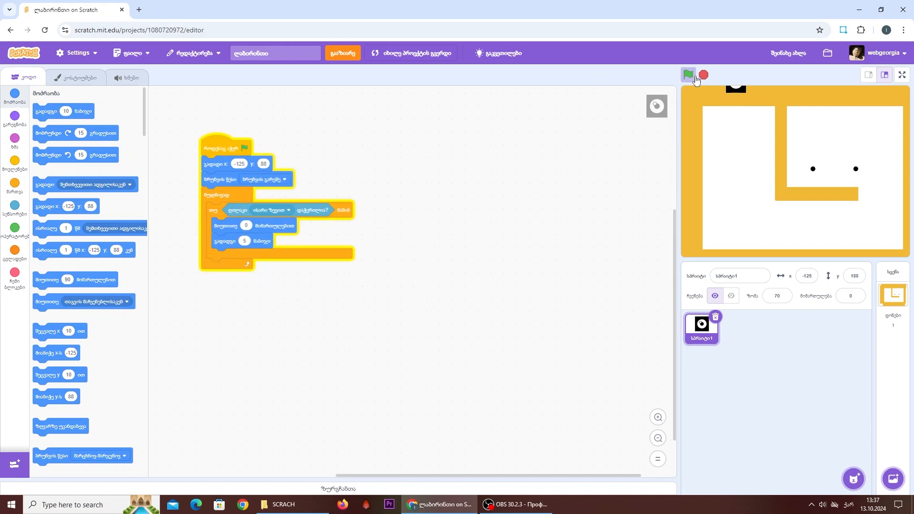
{"action": "left_click", "coordinate": [691, 76]}
{"action": "left_click", "coordinate": [703, 75]}
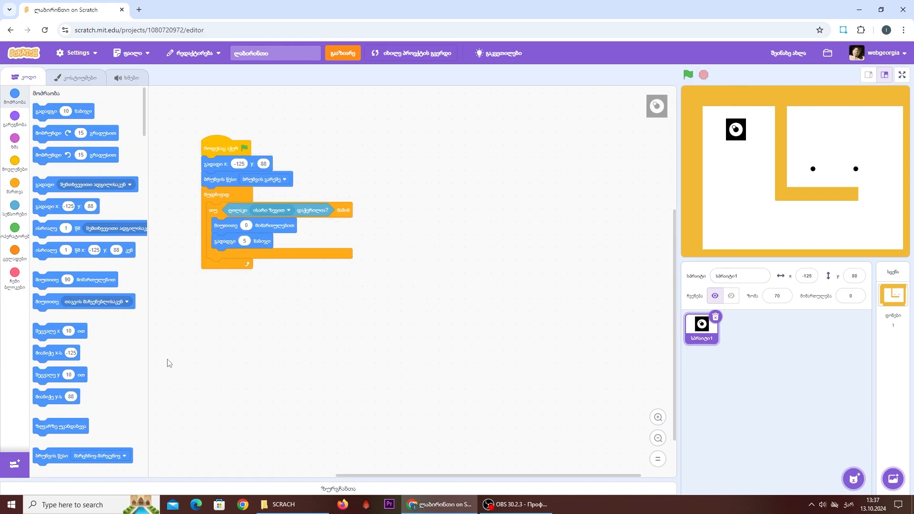
- Duplicate the up-arrow if block three times, placing the copies in the free workspace below the script
{"action": "right_click", "coordinate": [208, 214]}
{"action": "left_click", "coordinate": [228, 215]}
{"action": "left_click", "coordinate": [262, 282]}
{"action": "right_click", "coordinate": [262, 284]}
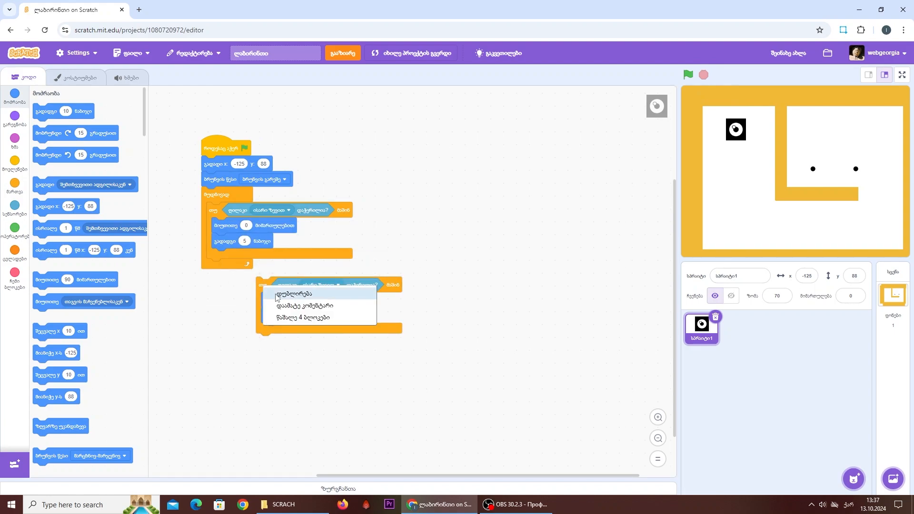
{"action": "left_click", "coordinate": [276, 298]}
{"action": "left_click", "coordinate": [331, 363]}
{"action": "right_click", "coordinate": [331, 364]}
{"action": "left_click", "coordinate": [371, 375]}
{"action": "left_click", "coordinate": [534, 437]}
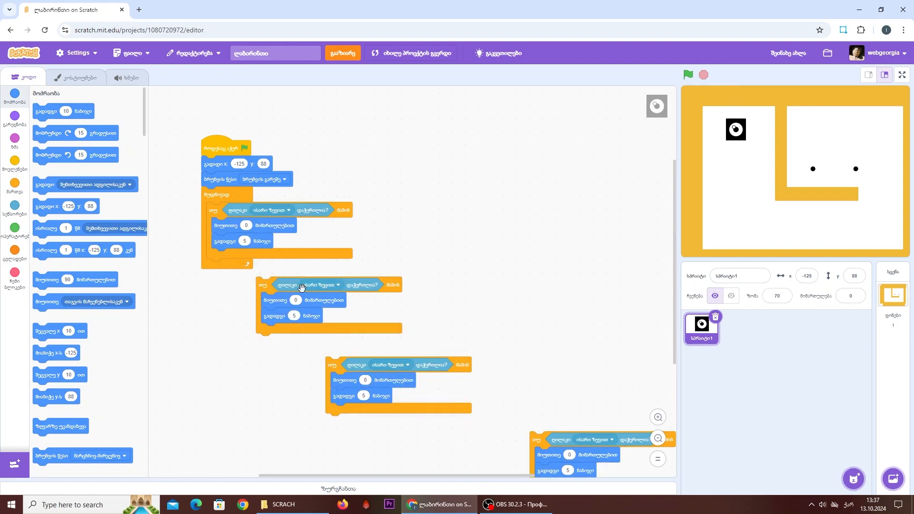
- Set the first copy's key to "ისარი ქვევით" (down arrow) and its direction to 180
{"action": "left_click", "coordinate": [324, 284]}
{"action": "left_click", "coordinate": [330, 344]}
{"action": "left_click", "coordinate": [296, 299]}
{"action": "left_click_drag", "start_coordinate": [295, 323], "coordinate": [298, 390]}
{"action": "left_click", "coordinate": [298, 394]}
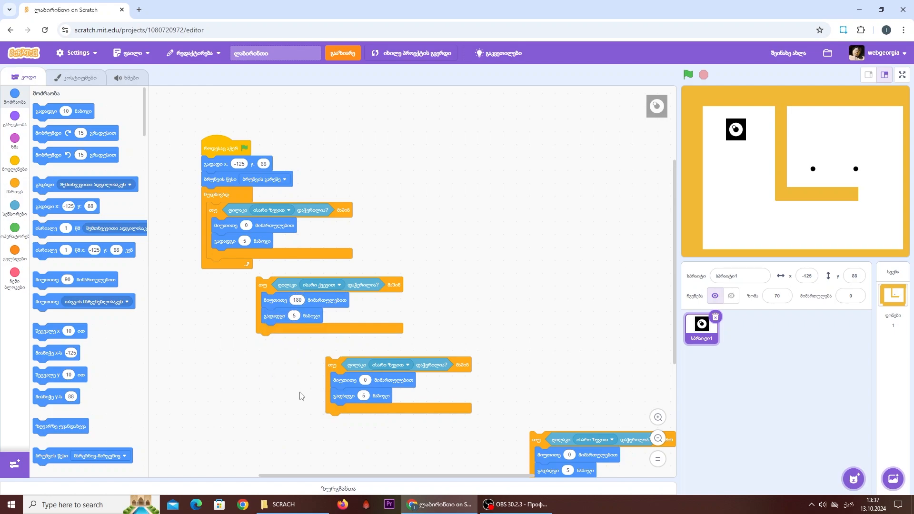
- Set the second copy's key to "ისარი მარჯვნივ" (right arrow) and its direction to 90
{"action": "left_click", "coordinate": [385, 365]}
{"action": "left_click", "coordinate": [389, 261]}
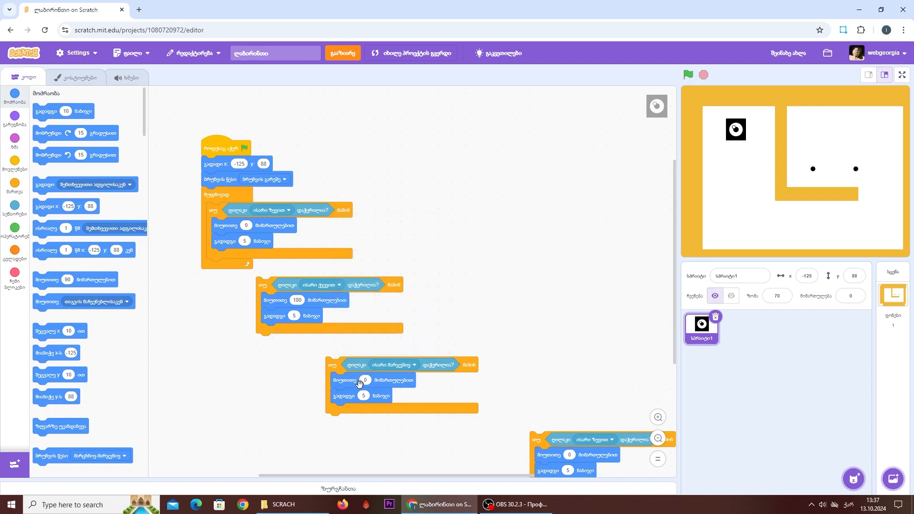
{"action": "left_click", "coordinate": [365, 380]}
{"action": "left_click_drag", "start_coordinate": [372, 406], "coordinate": [346, 342]}
{"action": "left_click", "coordinate": [422, 442]}
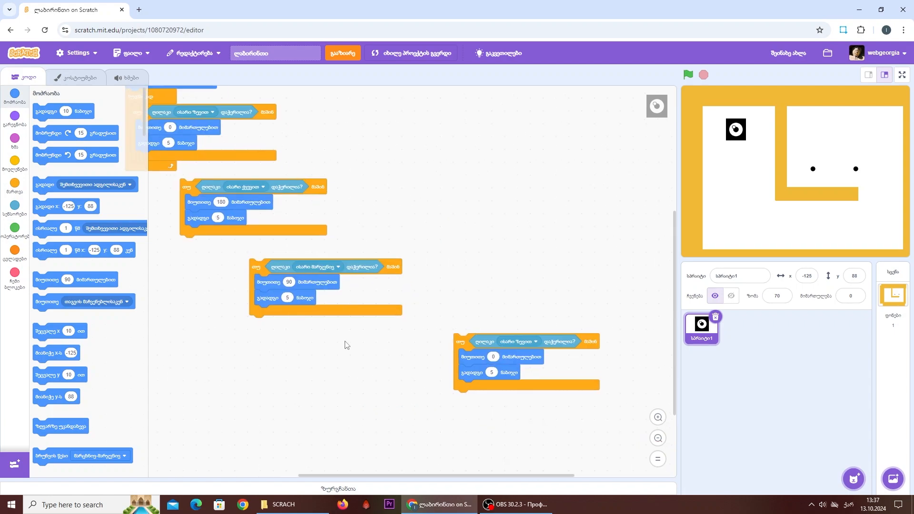
- Set the third copy's key to "ნებისმიერი" (any) and its direction to -90
{"action": "left_click", "coordinate": [513, 339]}
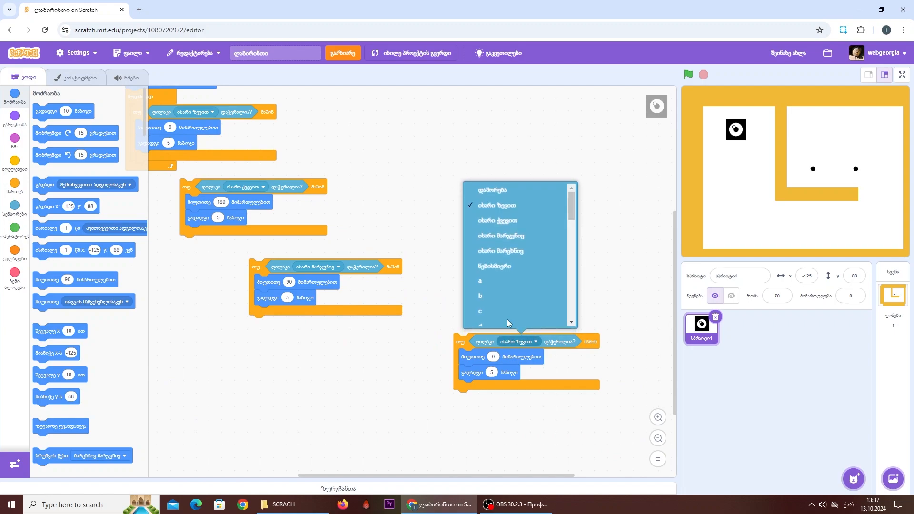
{"action": "left_click", "coordinate": [512, 255]}
{"action": "left_click", "coordinate": [491, 358]}
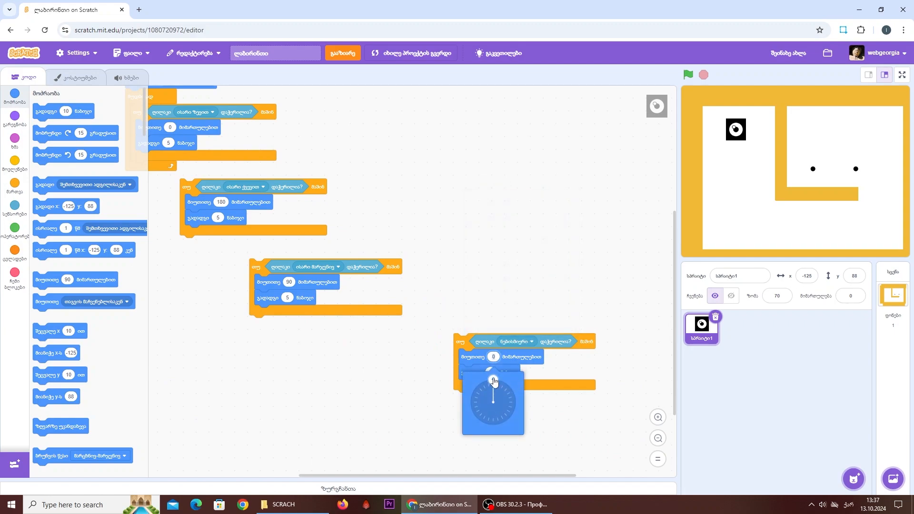
{"action": "left_click_drag", "start_coordinate": [493, 381], "coordinate": [461, 401]}
{"action": "left_click", "coordinate": [267, 264]}
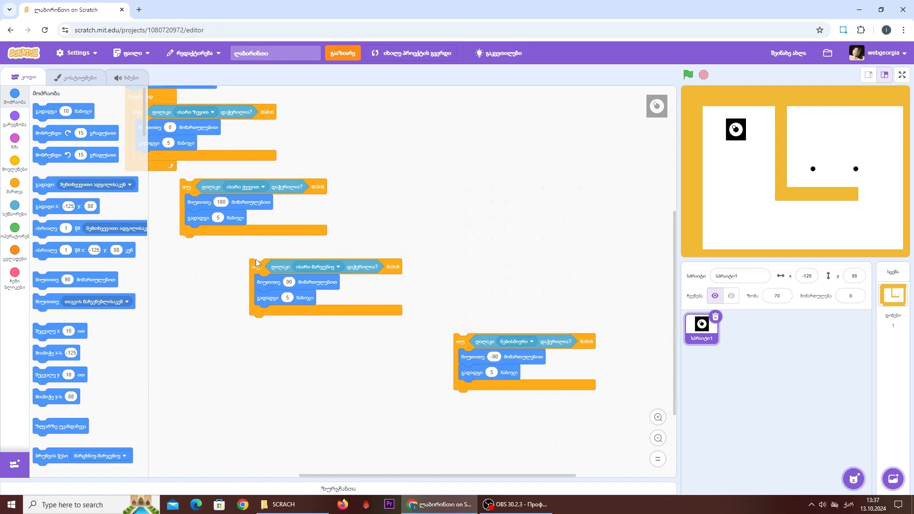
- Stack the three copied if blocks below the up-arrow one inside the forever loop, in the order 180, 90, -90
{"action": "scroll", "coordinate": [256, 263], "scroll_direction": "up", "scroll_amount": 5}
{"action": "scroll", "coordinate": [256, 262], "scroll_direction": "left", "scroll_amount": 4}
{"action": "left_click_drag", "start_coordinate": [354, 383], "coordinate": [283, 362]}
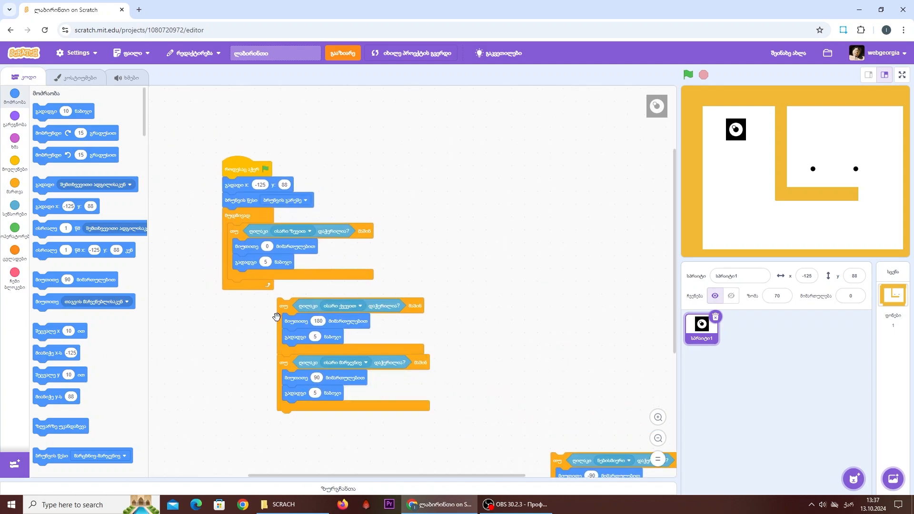
{"action": "scroll", "coordinate": [268, 334], "scroll_direction": "down", "scroll_amount": 2}
{"action": "scroll", "coordinate": [267, 335], "scroll_direction": "left", "scroll_amount": 3}
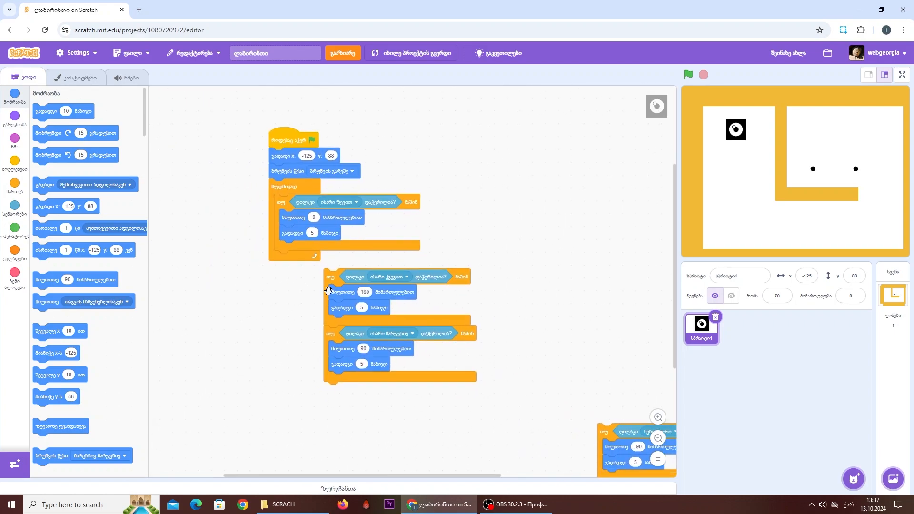
{"action": "left_click_drag", "start_coordinate": [333, 279], "coordinate": [286, 257]}
{"action": "scroll", "coordinate": [550, 95], "scroll_direction": "down", "scroll_amount": 4}
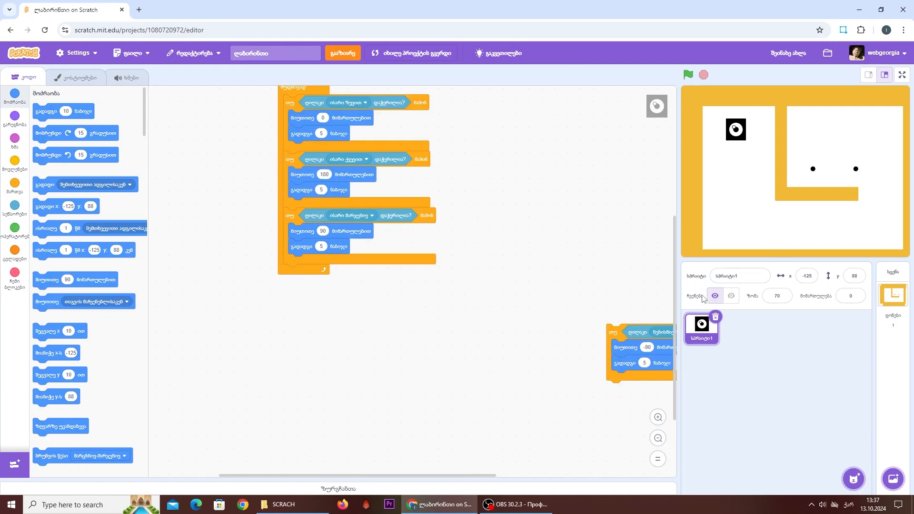
{"action": "left_click_drag", "start_coordinate": [612, 328], "coordinate": [291, 269]}
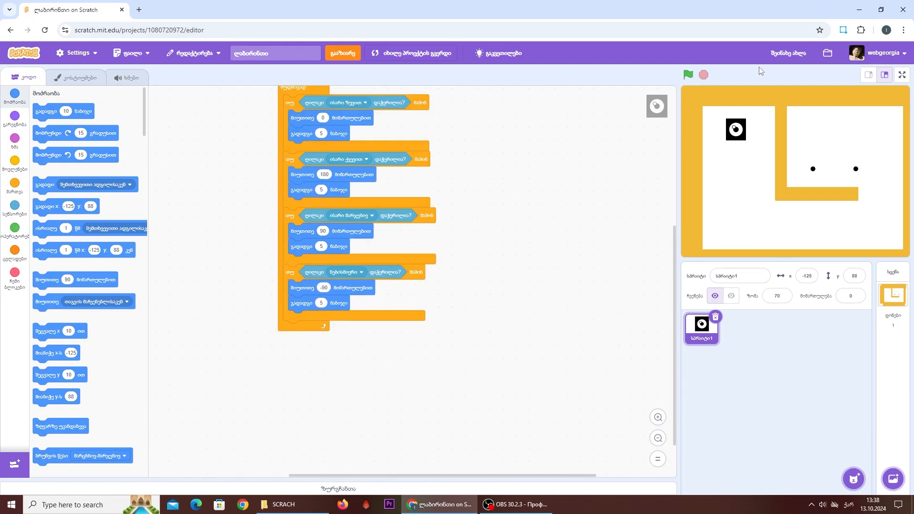
- Run the project and set the key of the fourth if block, with direction -90, to "ისარი მარცხნივ" (left arrow)
{"action": "left_click", "coordinate": [687, 75]}
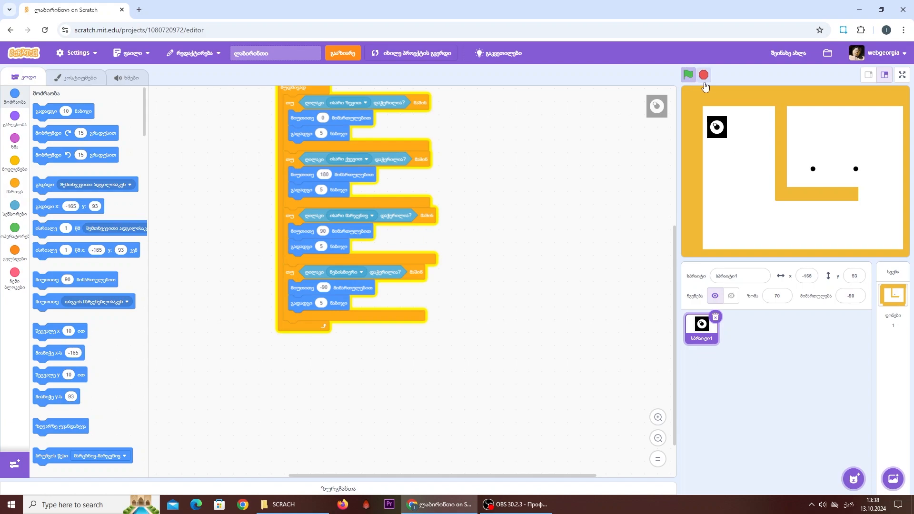
{"action": "left_click", "coordinate": [343, 273]}
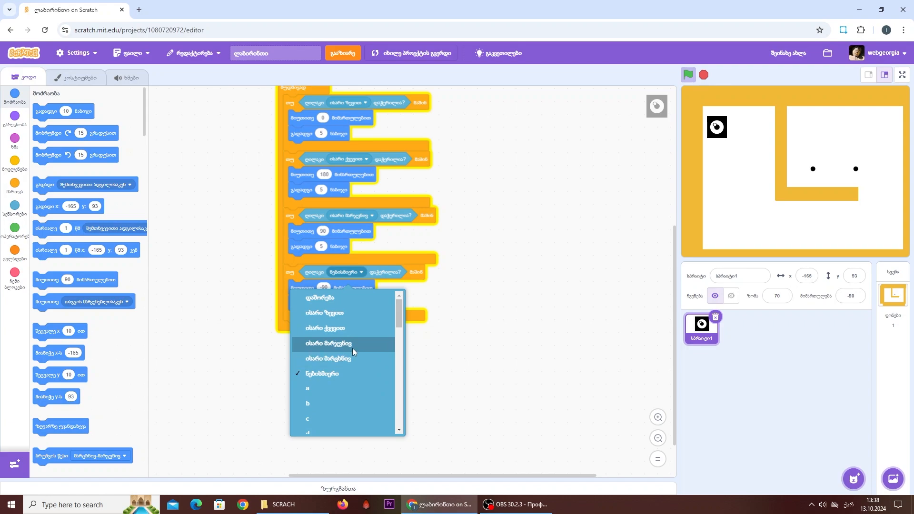
{"action": "left_click", "coordinate": [342, 358]}
- Test the sprite's movement in all four directions with the arrow keys, including across the walls, and stop the project
{"action": "key", "text": "Right"}
{"action": "key", "text": "Left"}
{"action": "key", "text": "Right"}
{"action": "key", "text": "Down"}
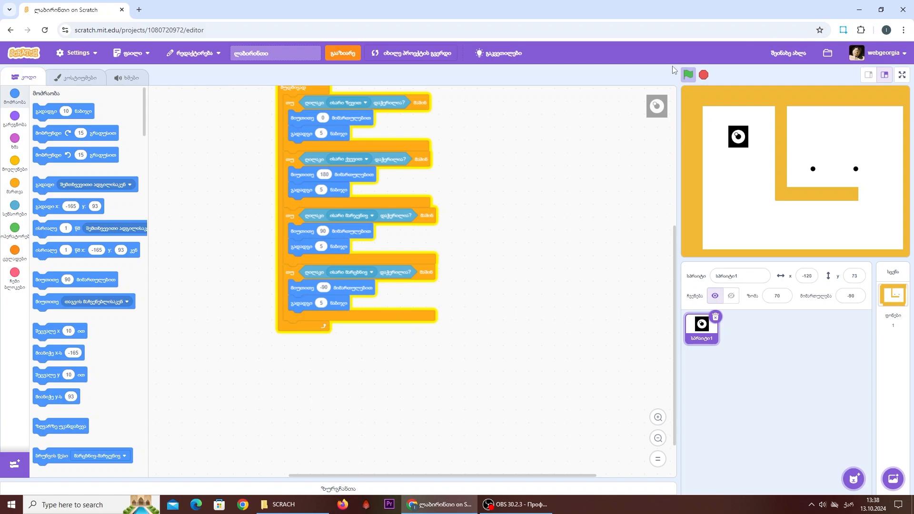
{"action": "key", "text": "Left"}
{"action": "key", "text": "Up"}
{"action": "key", "text": "Right"}
{"action": "key", "text": "Down"}
{"action": "key", "text": "Left"}
{"action": "key", "text": "Right"}
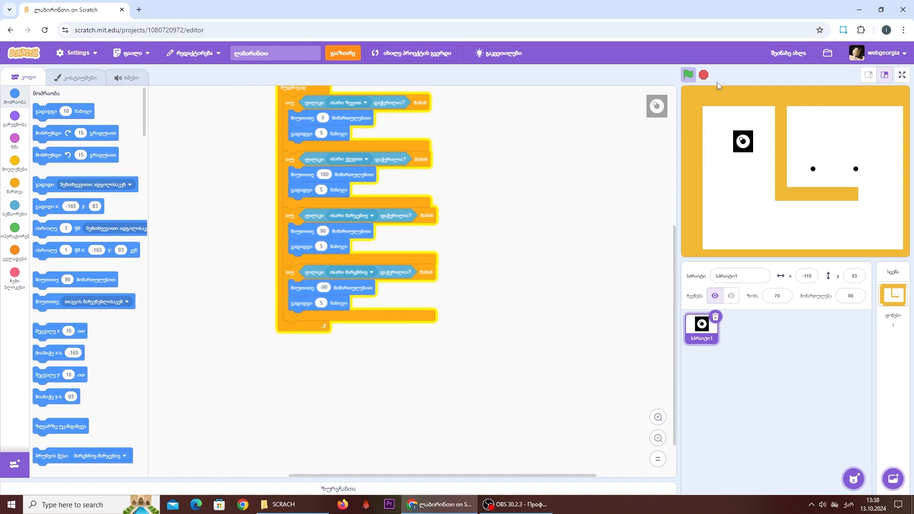
{"action": "key", "text": "Up"}
{"action": "key", "text": "Left"}
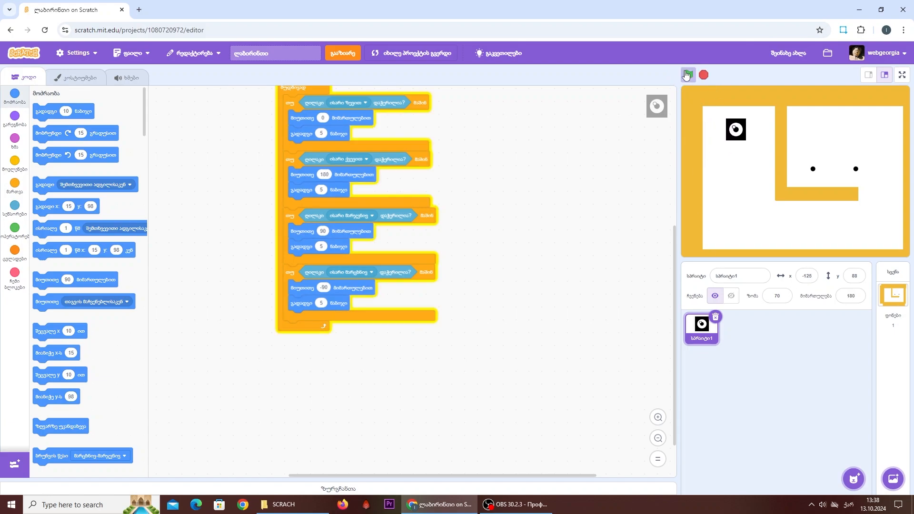
{"action": "key", "text": "Down"}
{"action": "key", "text": "Right"}
{"action": "key", "text": "Right"}
{"action": "key", "text": "Left"}
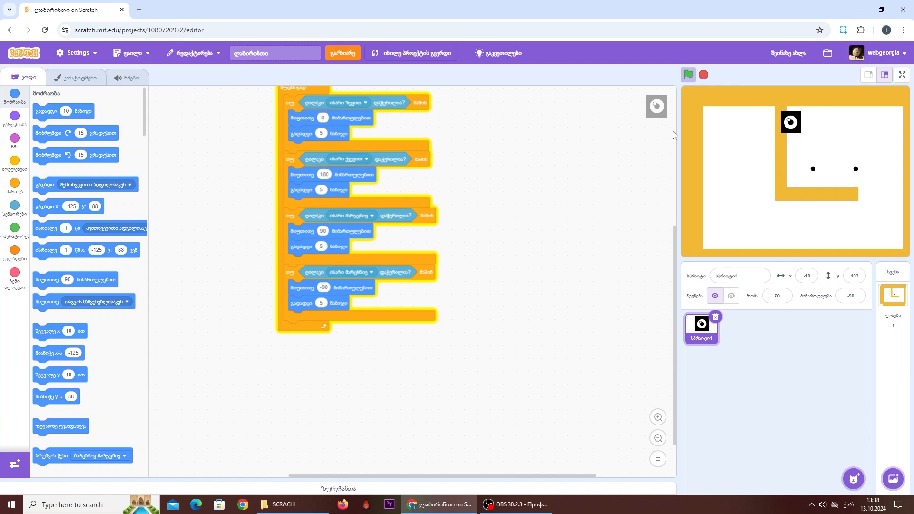
{"action": "key", "text": "Right"}
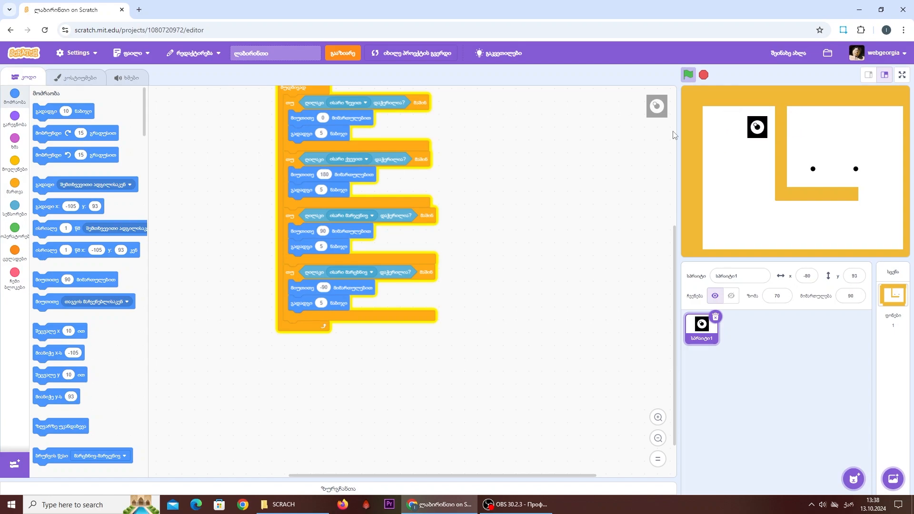
{"action": "key", "text": "Down"}
{"action": "key", "text": "Left"}
{"action": "key", "text": "Down"}
{"action": "key", "text": "Right"}
{"action": "key", "text": "Up"}
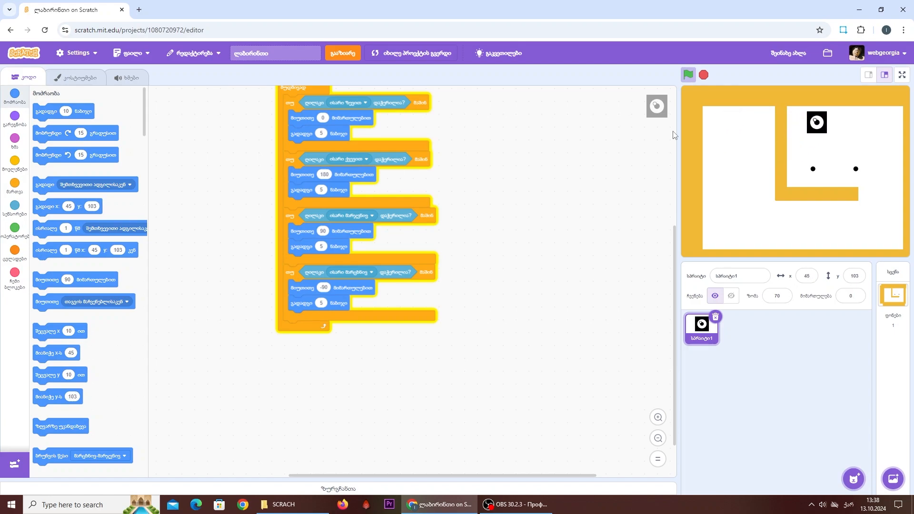
{"action": "key", "text": "Left"}
{"action": "key", "text": "Right"}
{"action": "key", "text": "Right"}
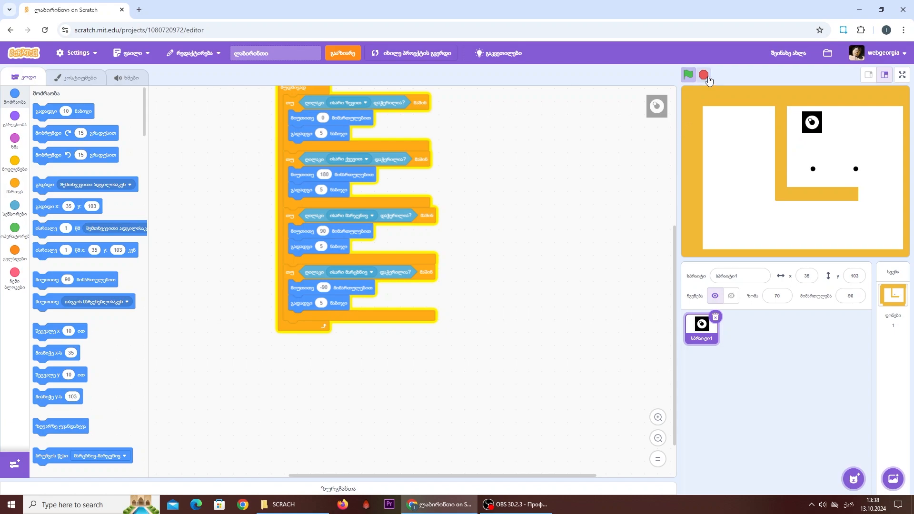
{"action": "key", "text": "Left"}
{"action": "key", "text": "Down"}
{"action": "left_click", "coordinate": [704, 75]}
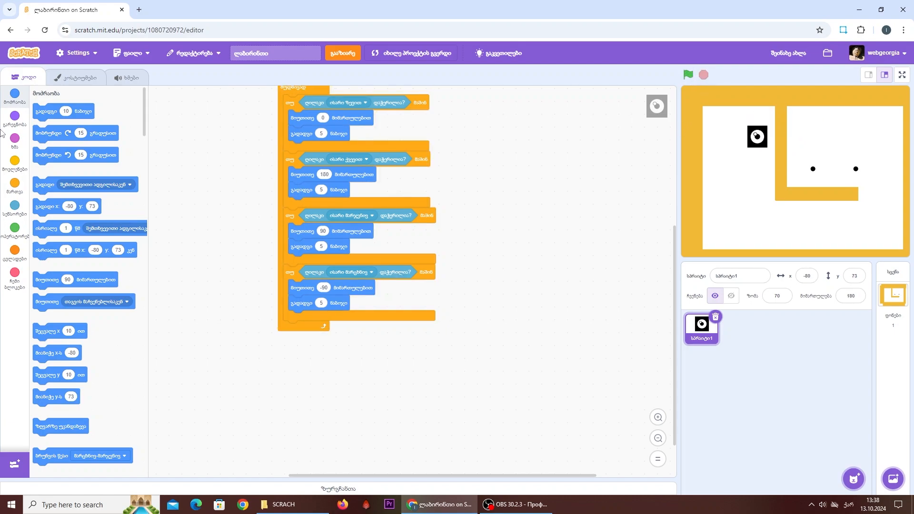
- Add a separate if block below the script with a touching color condition ("ეხება ფერს")
{"action": "left_click", "coordinate": [15, 186]}
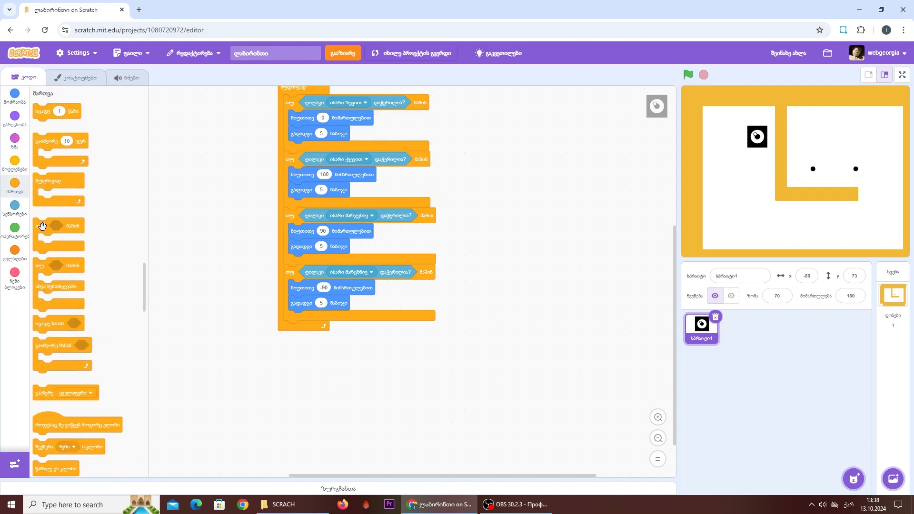
{"action": "left_click_drag", "start_coordinate": [42, 226], "coordinate": [210, 336]}
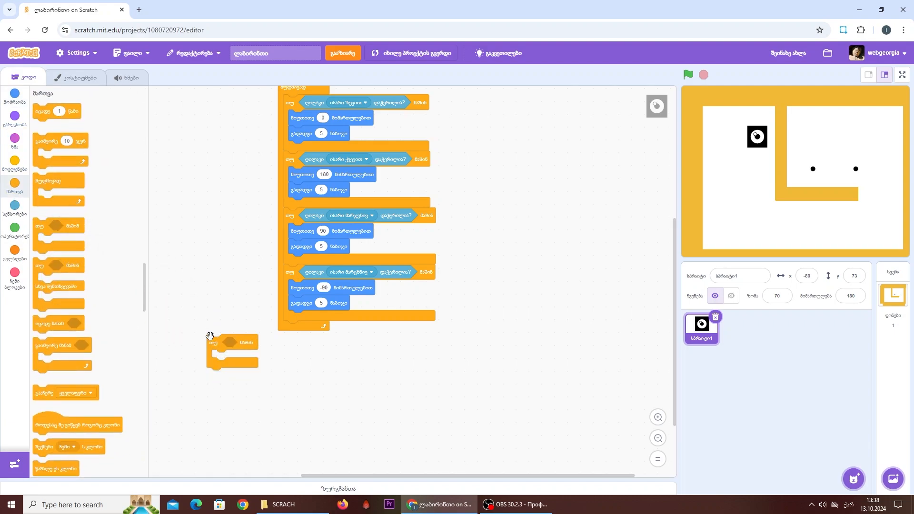
{"action": "left_click", "coordinate": [16, 206]}
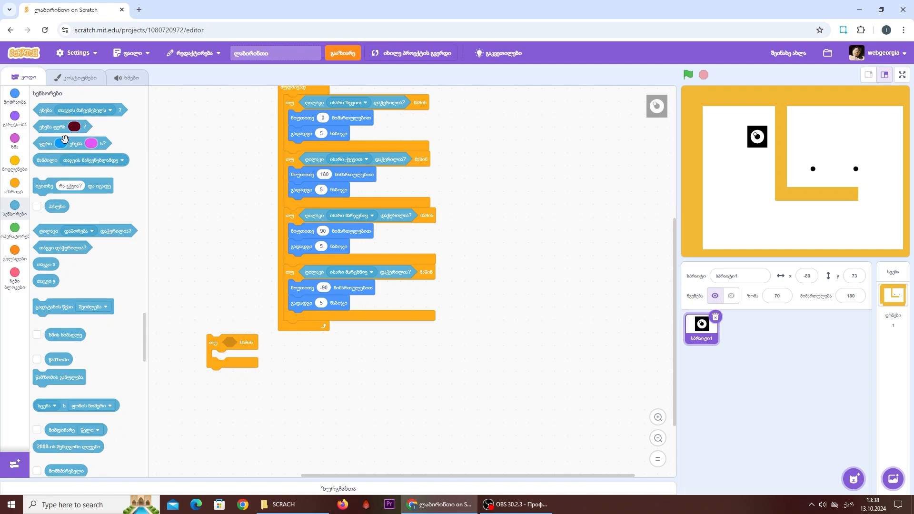
{"action": "left_click_drag", "start_coordinate": [75, 128], "coordinate": [261, 342]}
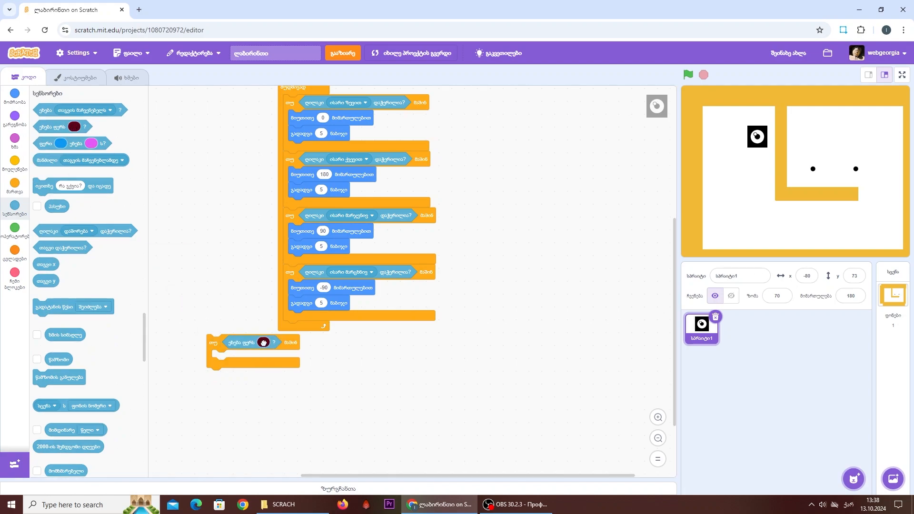
- Set the touching color condition to the maze wall's orange by sampling it from the stage
{"action": "left_click", "coordinate": [263, 343]}
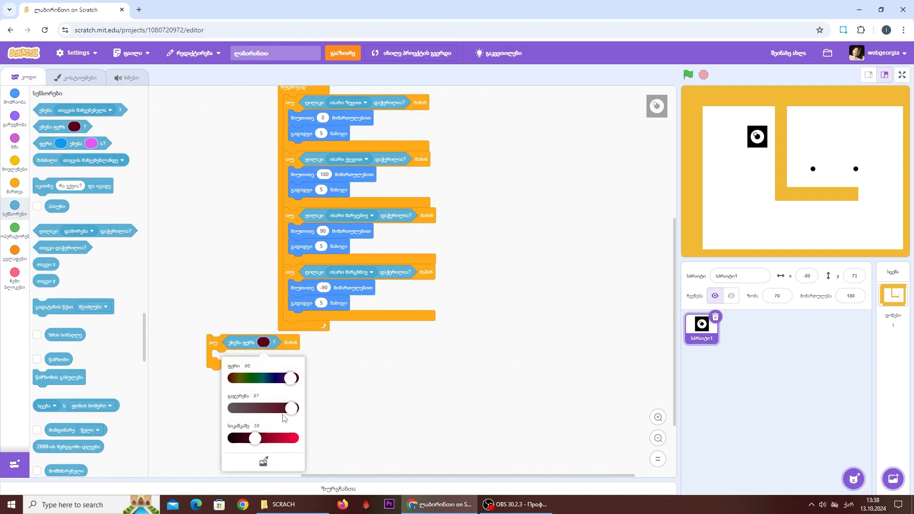
{"action": "left_click", "coordinate": [262, 465]}
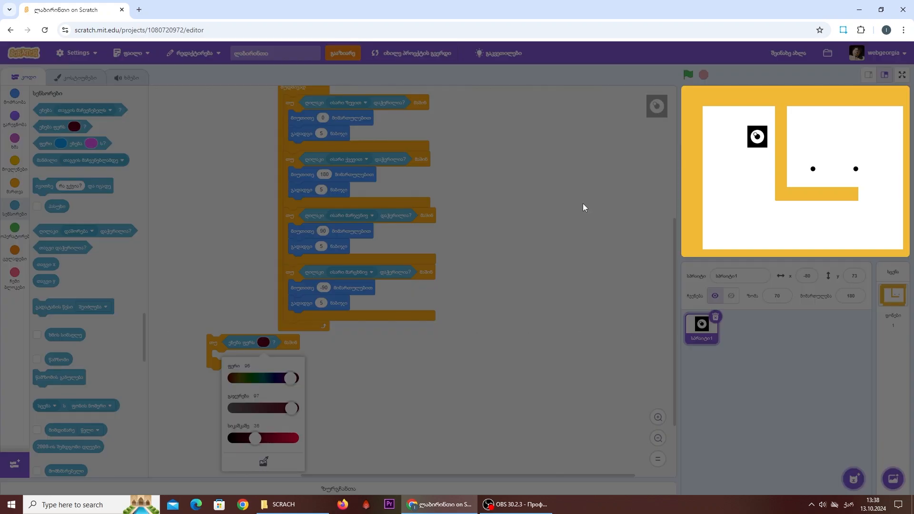
{"action": "left_click", "coordinate": [781, 123]}
{"action": "left_click", "coordinate": [499, 360]}
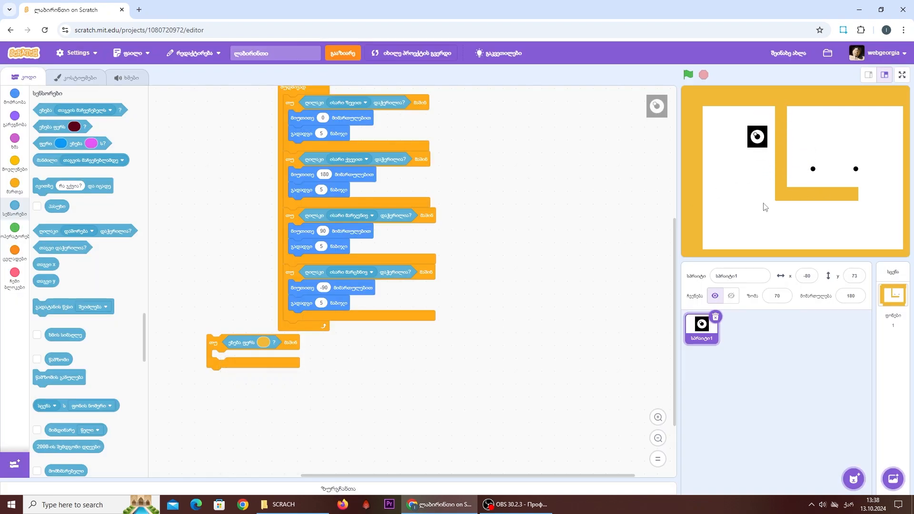
- Insert a move block of -5 steps into the touching color if block and reposition it in empty space
{"action": "left_click", "coordinate": [6, 109]}
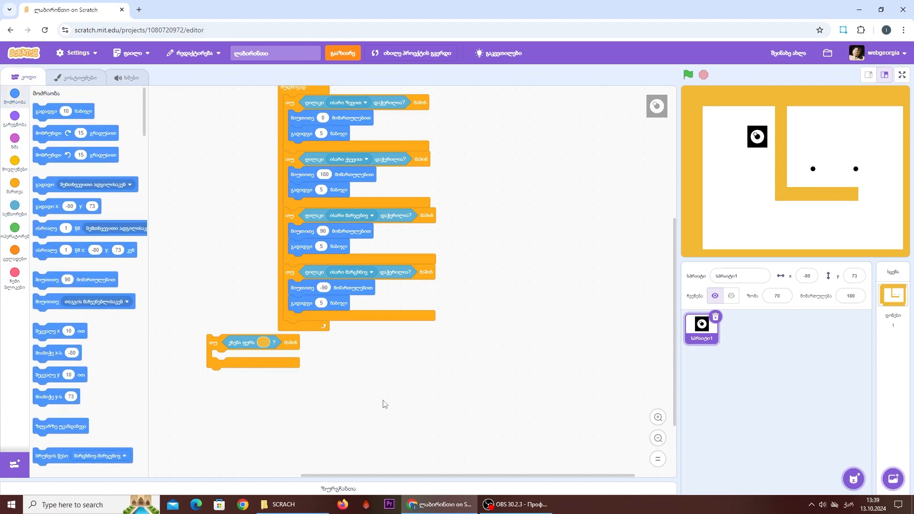
{"action": "left_click_drag", "start_coordinate": [76, 112], "coordinate": [256, 359]}
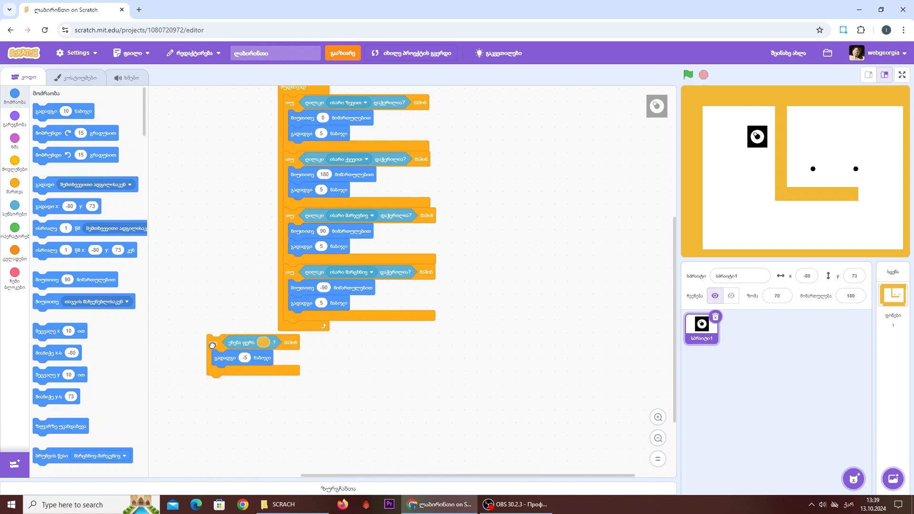
{"action": "left_click_drag", "start_coordinate": [213, 343], "coordinate": [237, 364]}
- Duplicate the touching color if block three times and place the copies in empty space beside the original
{"action": "right_click", "coordinate": [235, 360]}
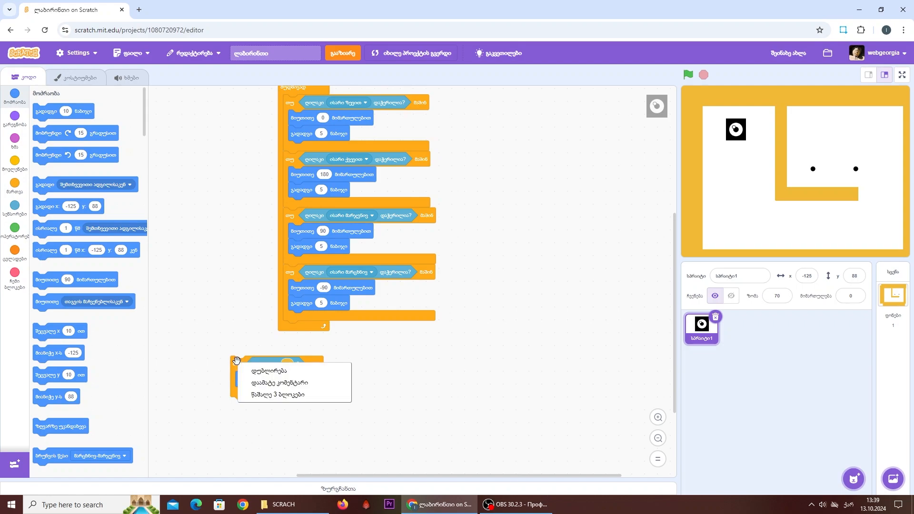
{"action": "left_click", "coordinate": [252, 367]}
{"action": "left_click", "coordinate": [343, 357]}
{"action": "right_click", "coordinate": [343, 357]}
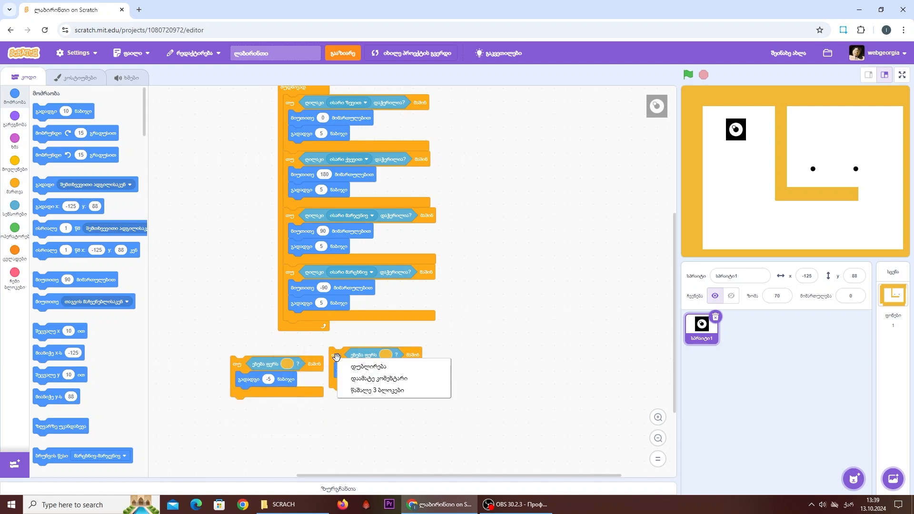
{"action": "left_click", "coordinate": [371, 365]}
{"action": "left_click", "coordinate": [441, 361]}
{"action": "right_click", "coordinate": [442, 361]}
{"action": "left_click", "coordinate": [455, 369]}
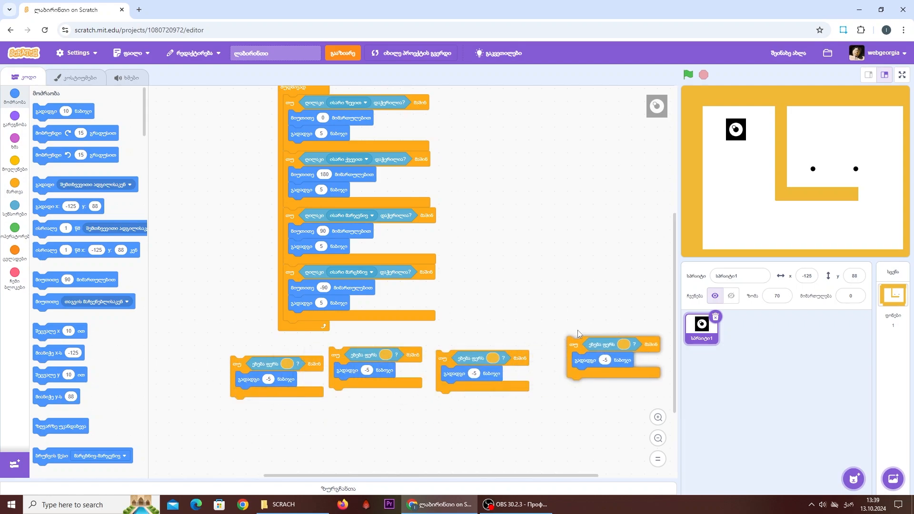
{"action": "left_click", "coordinate": [571, 284]}
- Nest one touching color if block below the move 5 steps block in each of the four arrow-key if blocks
{"action": "scroll", "coordinate": [498, 310], "scroll_direction": "up", "scroll_amount": 2}
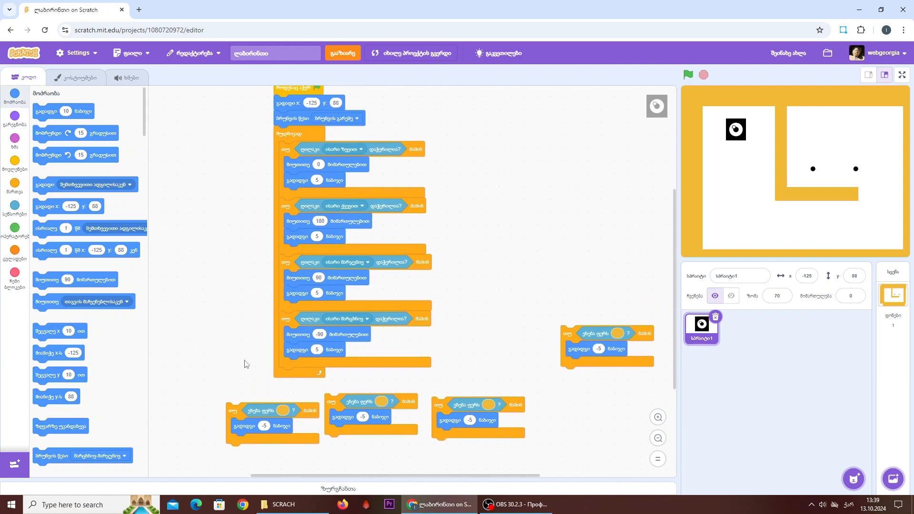
{"action": "left_click_drag", "start_coordinate": [234, 410], "coordinate": [292, 195]}
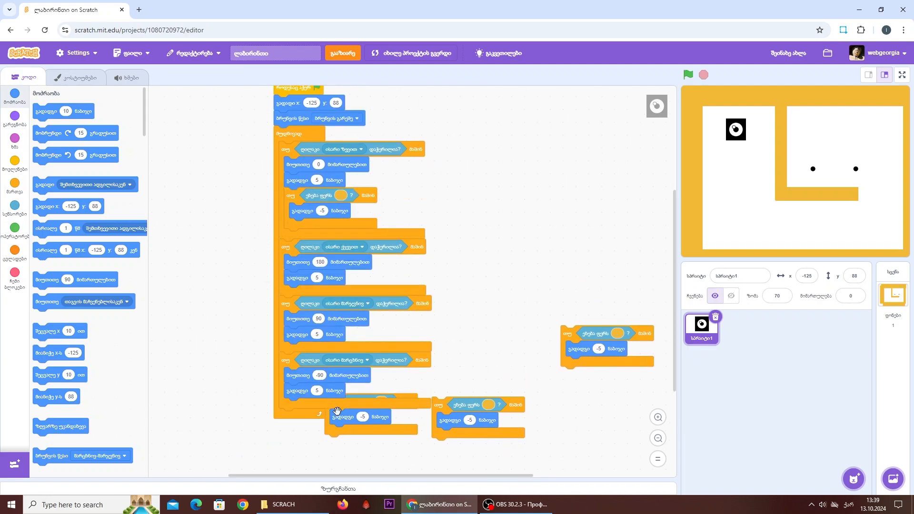
{"action": "left_click_drag", "start_coordinate": [338, 432], "coordinate": [300, 321]}
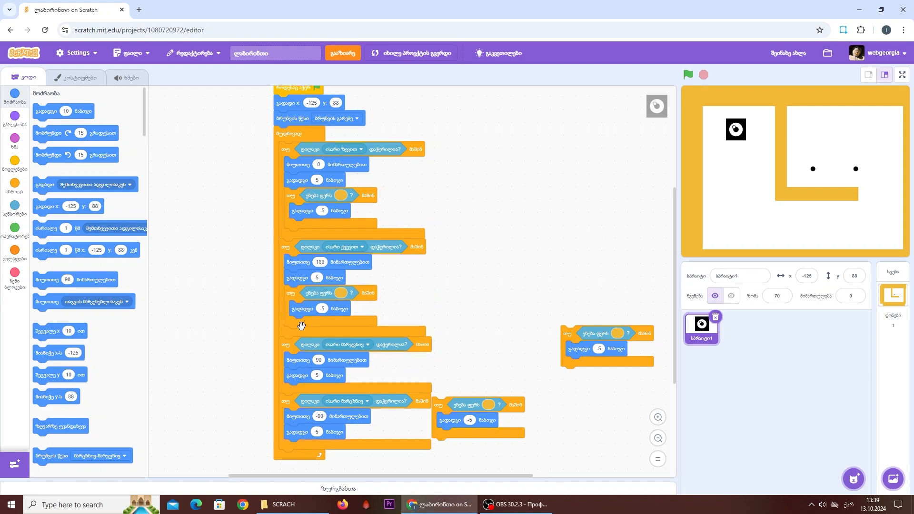
{"action": "scroll", "coordinate": [469, 179], "scroll_direction": "down", "scroll_amount": 3}
{"action": "left_click_drag", "start_coordinate": [446, 316], "coordinate": [295, 305]}
{"action": "left_click_drag", "start_coordinate": [572, 246], "coordinate": [296, 403]}
- Run the game, test wall collisions with the arrow keys on the full-screen stage, then stop it and return to the editor
{"action": "left_click", "coordinate": [689, 75]}
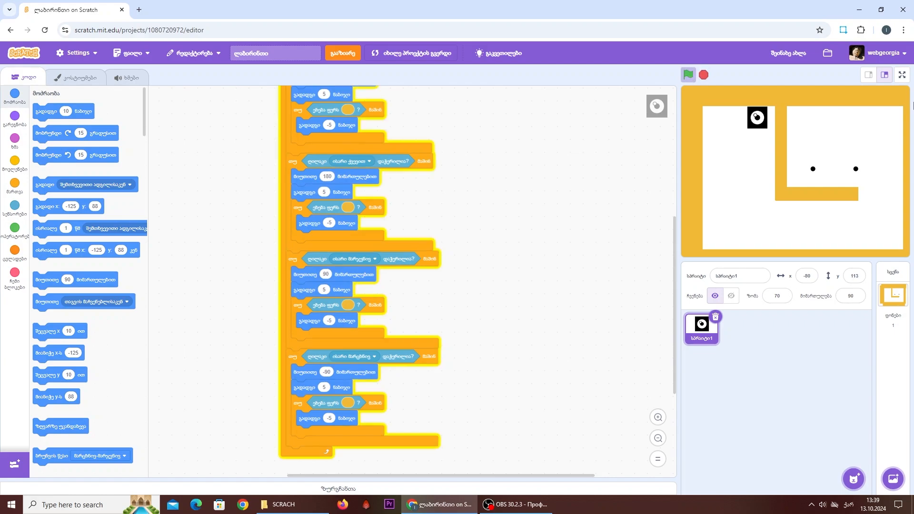
{"action": "left_click", "coordinate": [901, 75]}
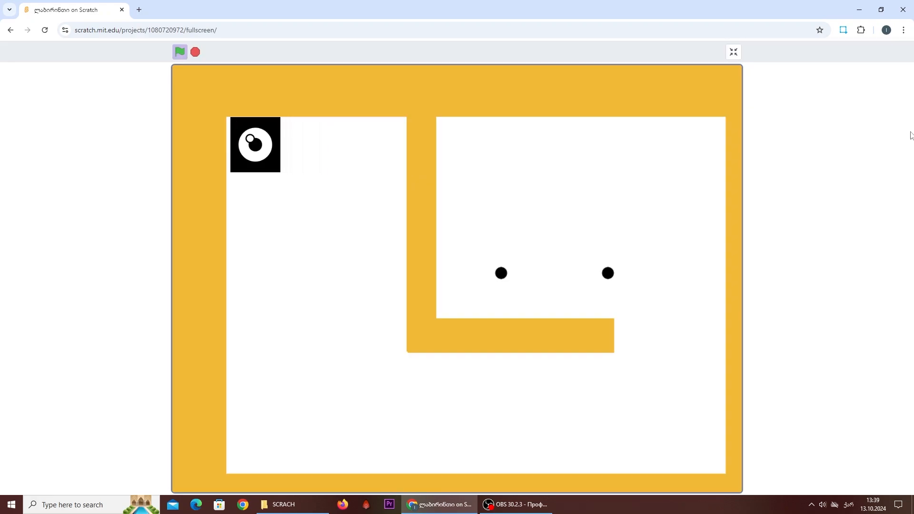
{"action": "key", "text": "Down"}
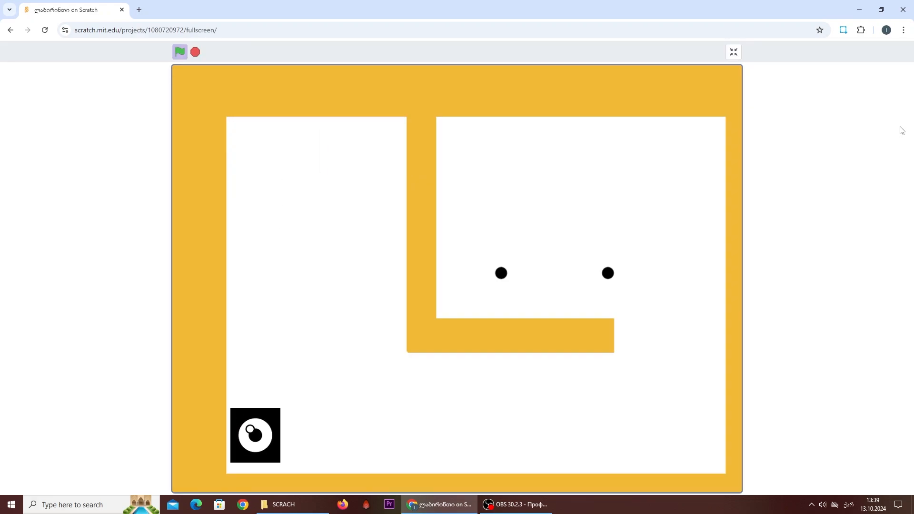
{"action": "key", "text": "Right"}
{"action": "key", "text": "Left"}
{"action": "key", "text": "Up"}
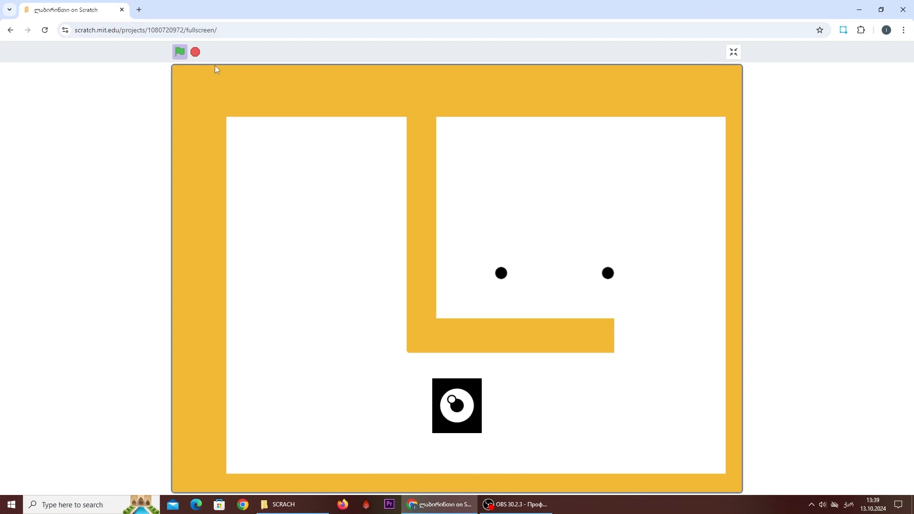
{"action": "key", "text": "Up"}
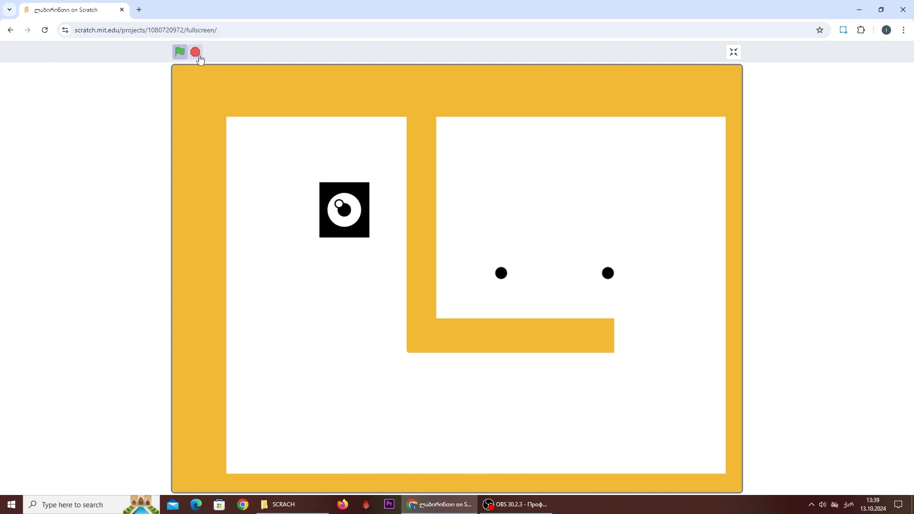
{"action": "left_click", "coordinate": [197, 55]}
{"action": "left_click", "coordinate": [733, 53]}
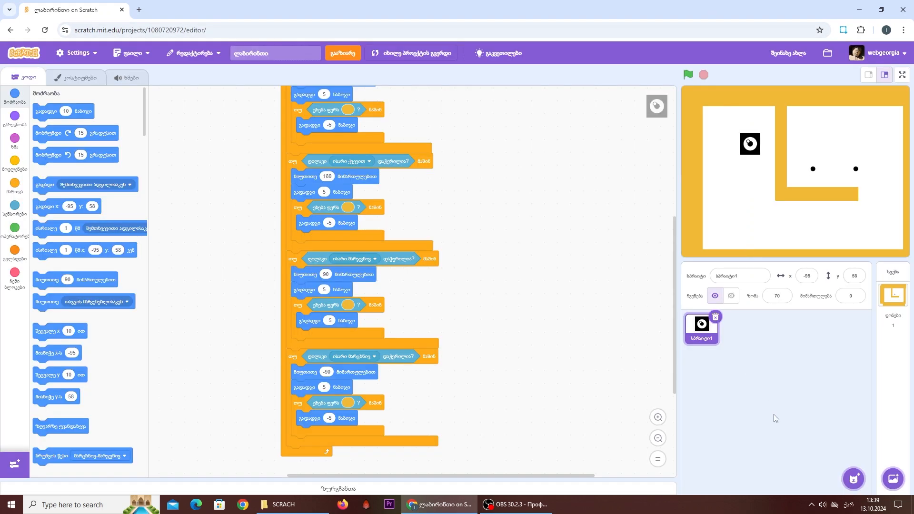
- Create a new painted sprite and draw a narrow, black-filled vertical rectangle about 15 by 153 at the canvas center
{"action": "mouse_move", "coordinate": [853, 476]}
{"action": "left_click", "coordinate": [855, 444]}
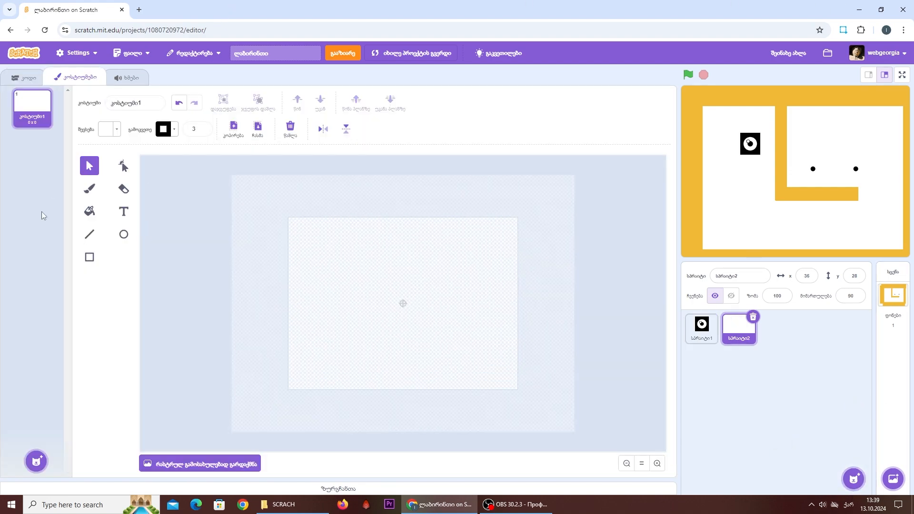
{"action": "left_click", "coordinate": [90, 257]}
{"action": "left_click", "coordinate": [108, 129]}
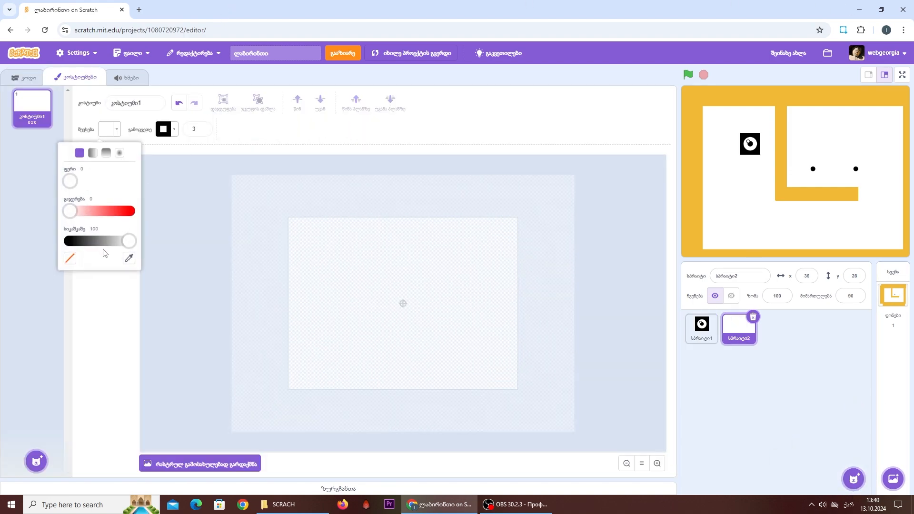
{"action": "left_click_drag", "start_coordinate": [127, 241], "coordinate": [3, 295]}
{"action": "left_click", "coordinate": [332, 290]}
{"action": "left_click_drag", "start_coordinate": [392, 257], "coordinate": [403, 337]}
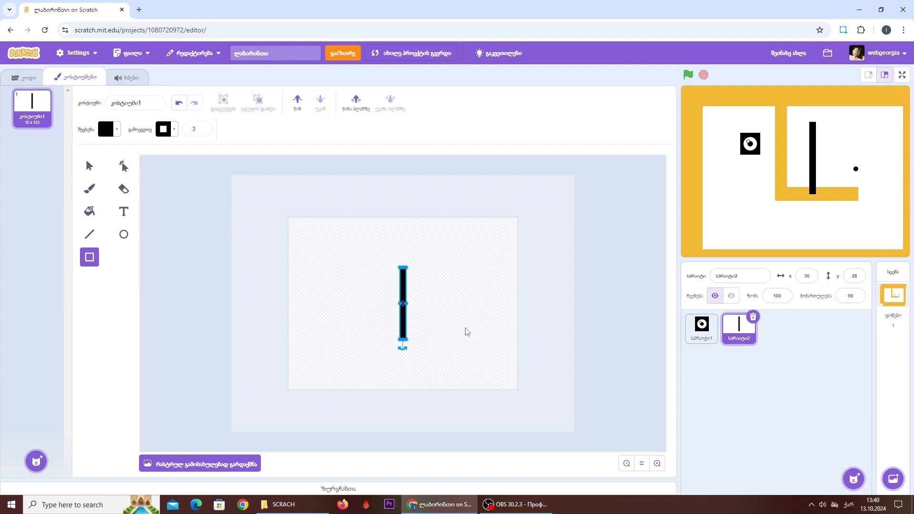
{"action": "left_click", "coordinate": [451, 293]}
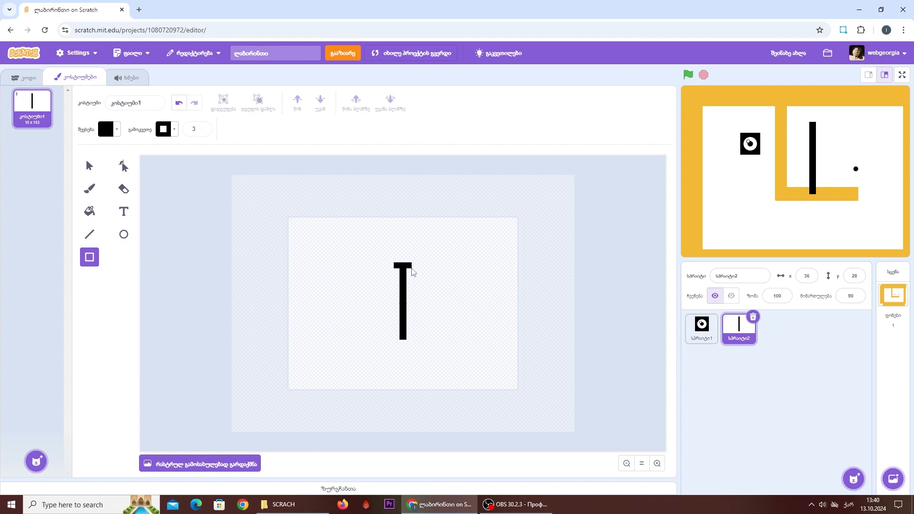
- Add a short black horizontal bar across the top of the vertical rectangle and a matching copy across its lower end, forming an I shape
{"action": "left_click_drag", "start_coordinate": [411, 269], "coordinate": [411, 269]}
{"action": "left_click_drag", "start_coordinate": [413, 344], "coordinate": [413, 343]}
{"action": "left_click", "coordinate": [181, 106]}
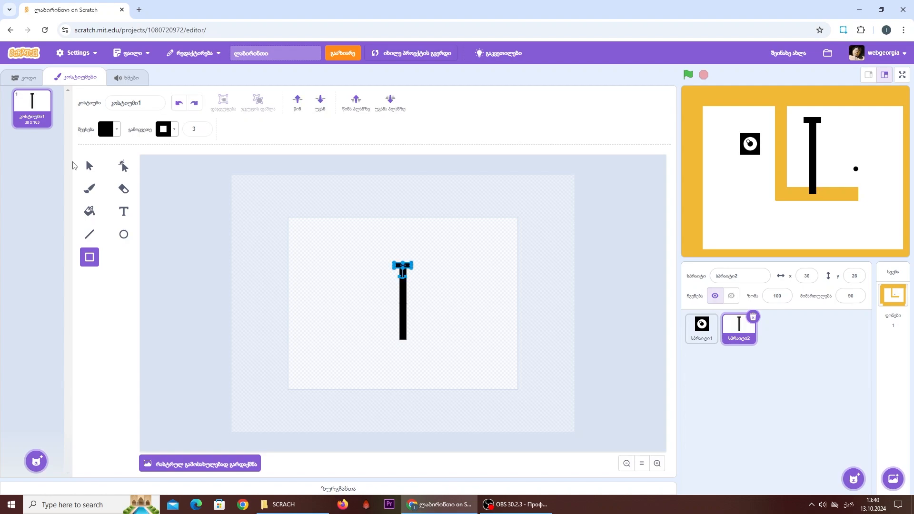
{"action": "left_click", "coordinate": [87, 167]}
{"action": "left_click", "coordinate": [251, 131]}
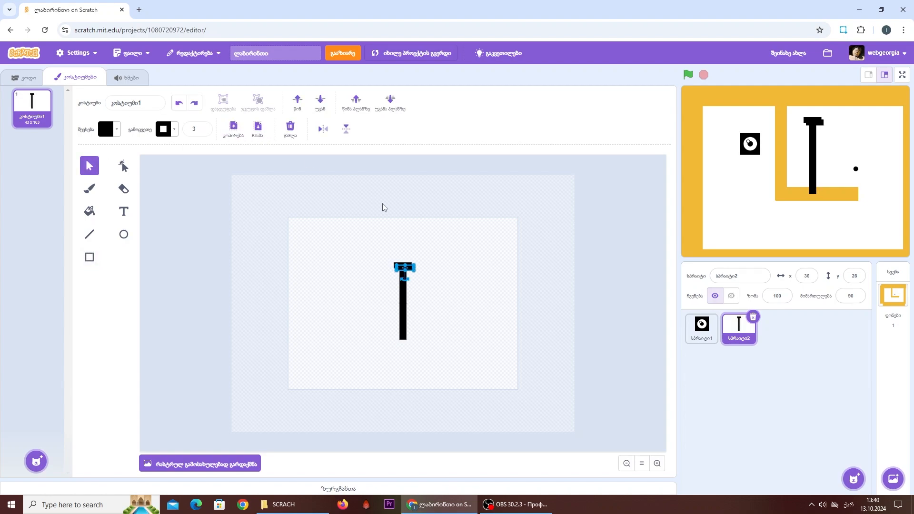
{"action": "left_click_drag", "start_coordinate": [405, 272], "coordinate": [409, 339]}
{"action": "left_click", "coordinate": [179, 104]}
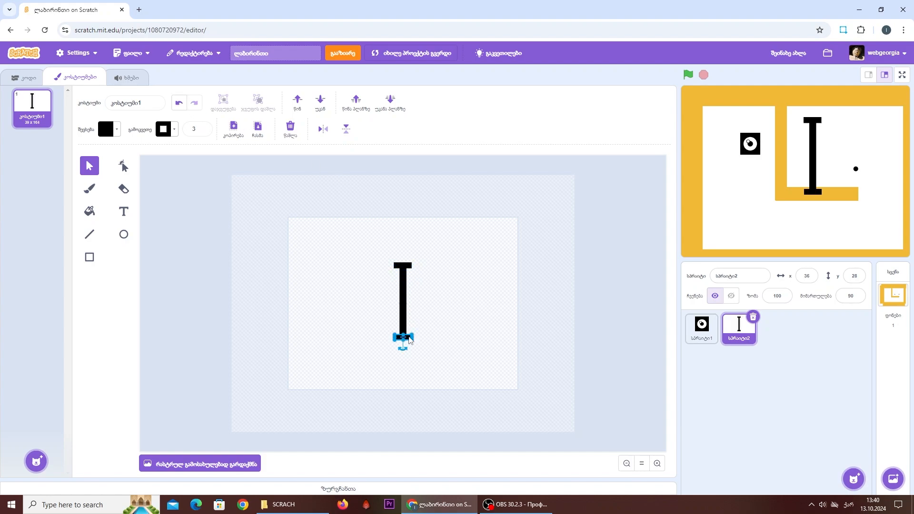
{"action": "left_click", "coordinate": [423, 332]}
- Move the I-shaped sprite on the stage to about x -112, y -68 and set its size to 80
{"action": "left_click_drag", "start_coordinate": [812, 146], "coordinate": [741, 191]}
{"action": "left_click", "coordinate": [775, 295]}
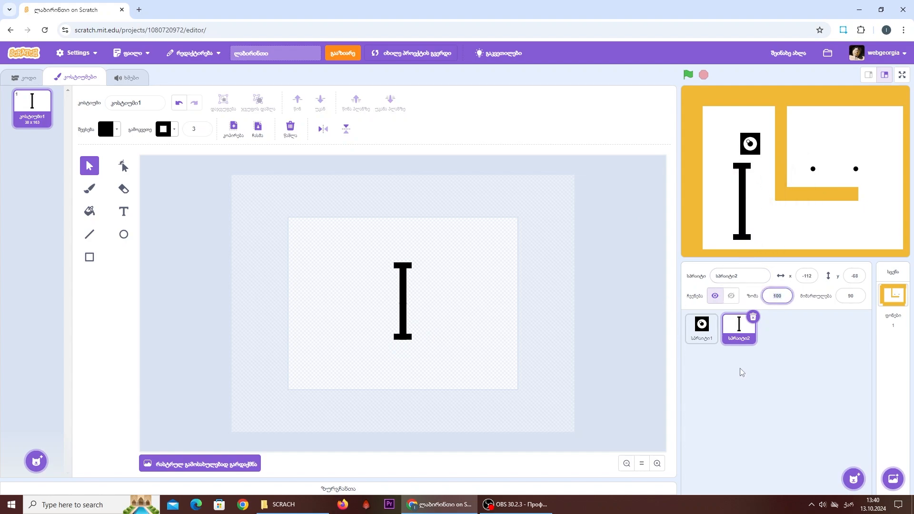
{"action": "type", "text": "80"}
{"action": "key", "text": "Return"}
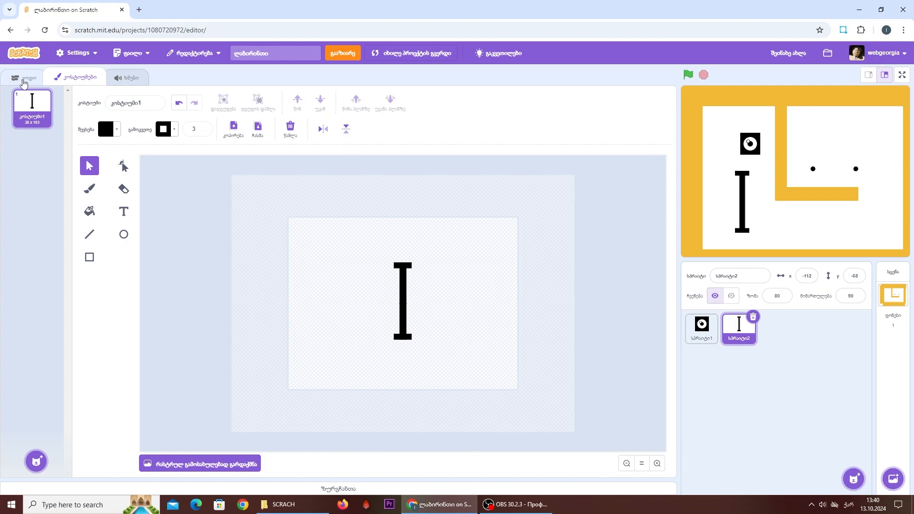
- Add a forever loop to the I-shaped sprite containing a turn counterclockwise block set to 5 degrees
{"action": "left_click", "coordinate": [22, 77]}
{"action": "left_click", "coordinate": [15, 184]}
{"action": "left_click_drag", "start_coordinate": [54, 182], "coordinate": [282, 162]}
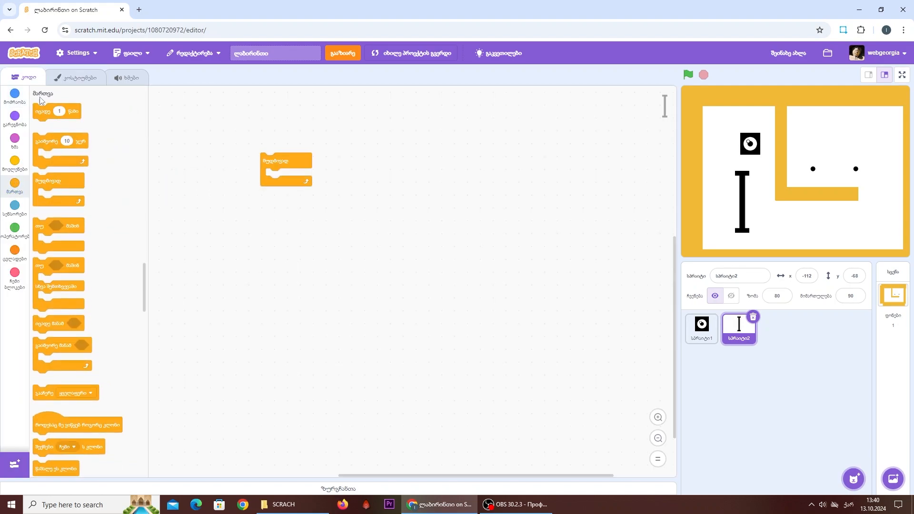
{"action": "left_click", "coordinate": [14, 94]}
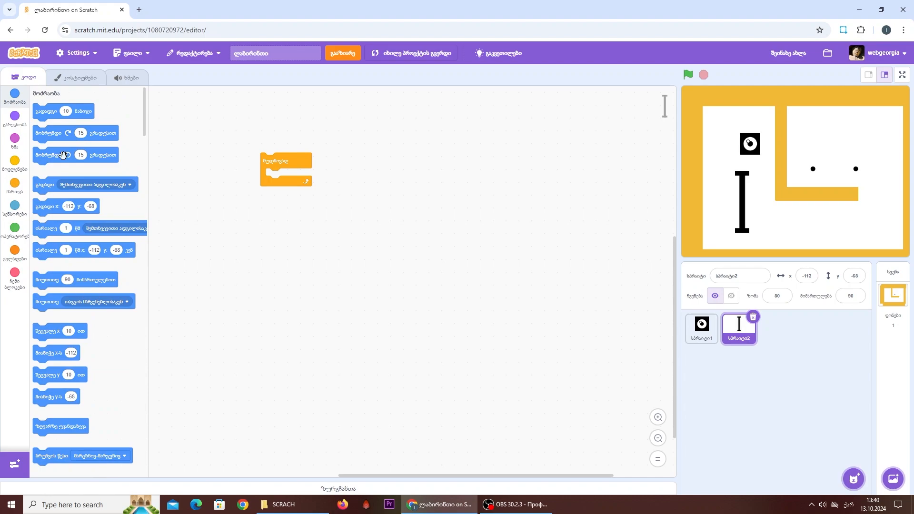
{"action": "left_click_drag", "start_coordinate": [83, 155], "coordinate": [301, 176]}
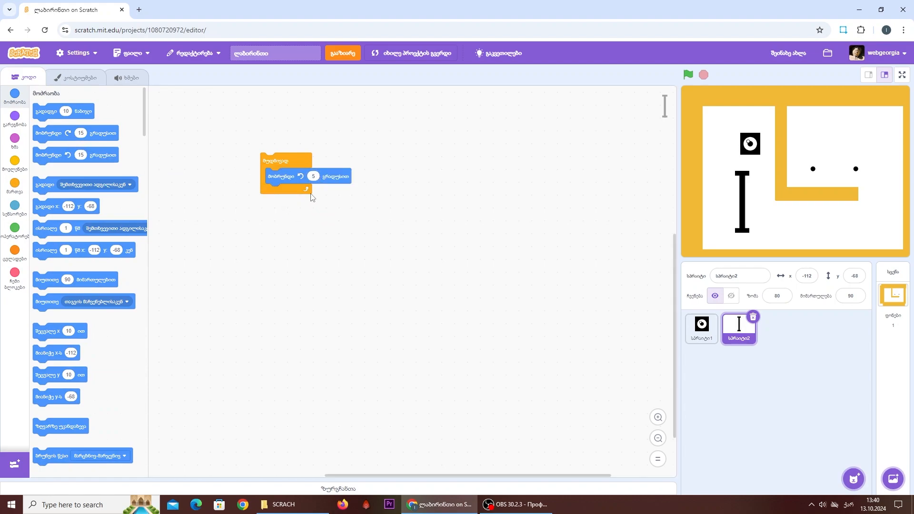
- Run the forever loop and the game to test the I-shaped sprite's rotation, then stop the project
{"action": "left_click", "coordinate": [285, 161]}
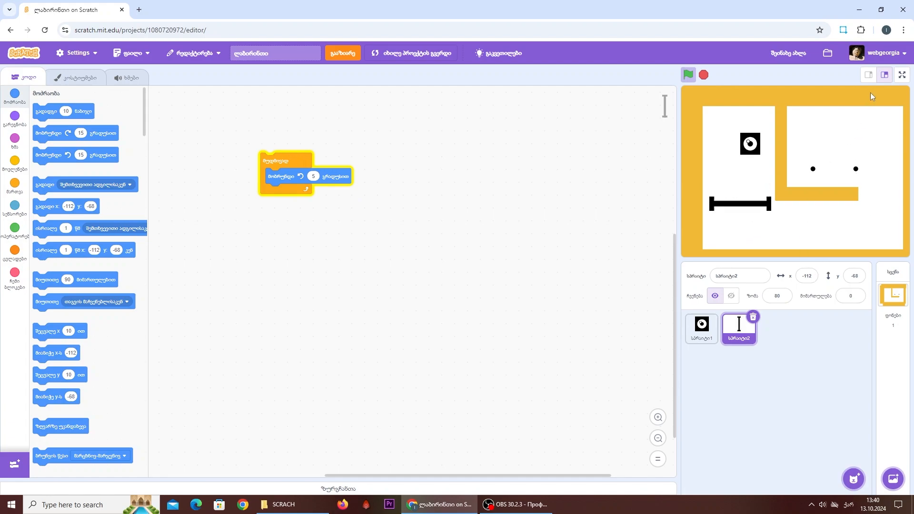
{"action": "key", "text": "super+space"}
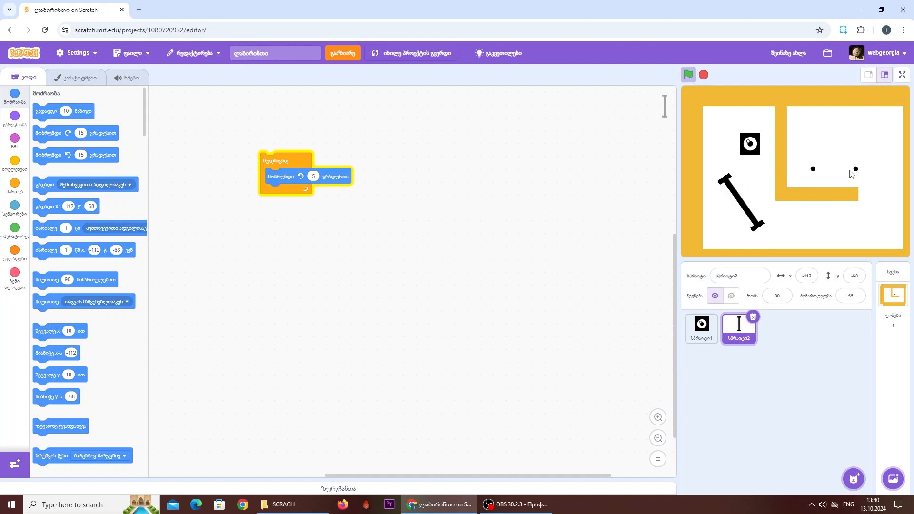
{"action": "left_click", "coordinate": [688, 75]}
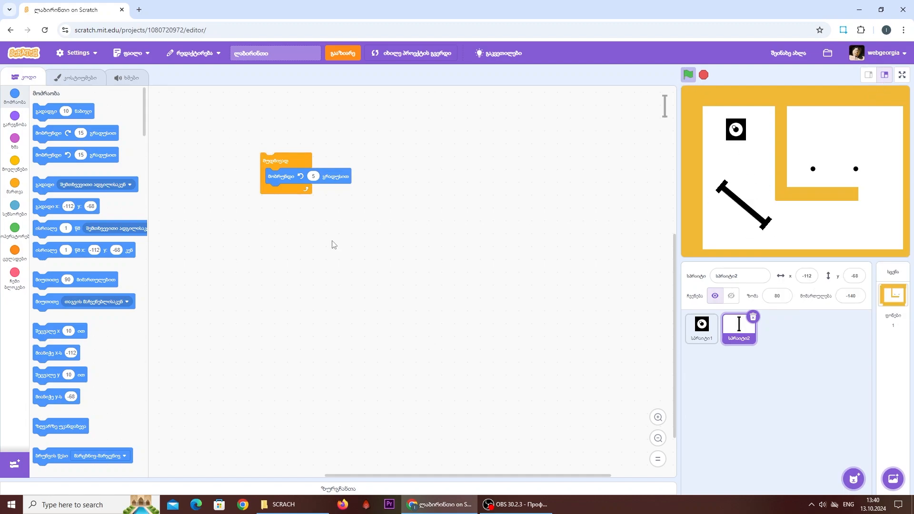
{"action": "left_click", "coordinate": [292, 164]}
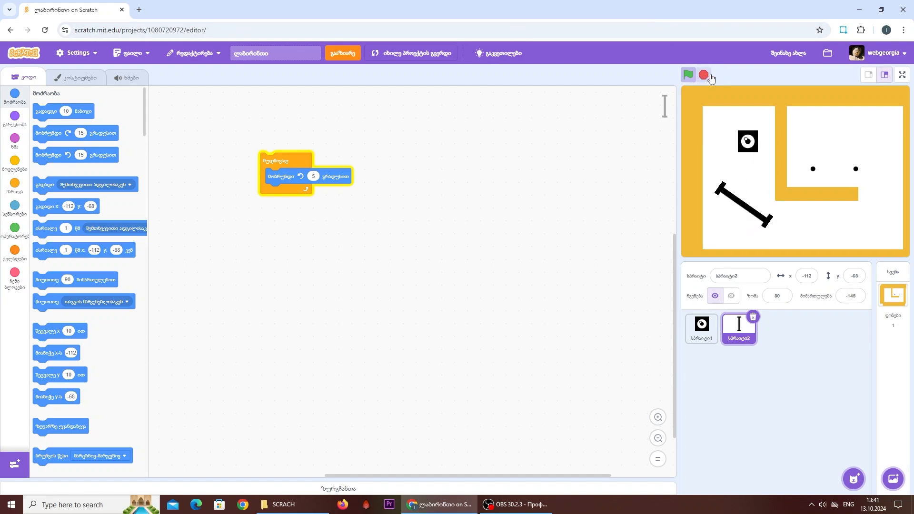
{"action": "left_click", "coordinate": [703, 75]}
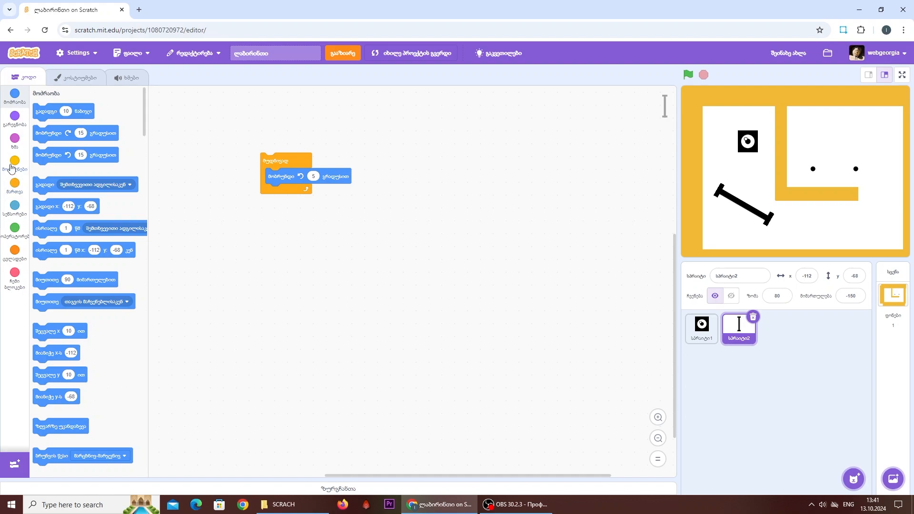
- Put a green-flag start block and a go to x -112 y -68 block above the forever loop, and test the script
{"action": "left_click", "coordinate": [12, 168]}
{"action": "left_click_drag", "start_coordinate": [53, 112], "coordinate": [279, 138]}
{"action": "scroll", "coordinate": [39, 245], "scroll_direction": "up", "scroll_amount": 15}
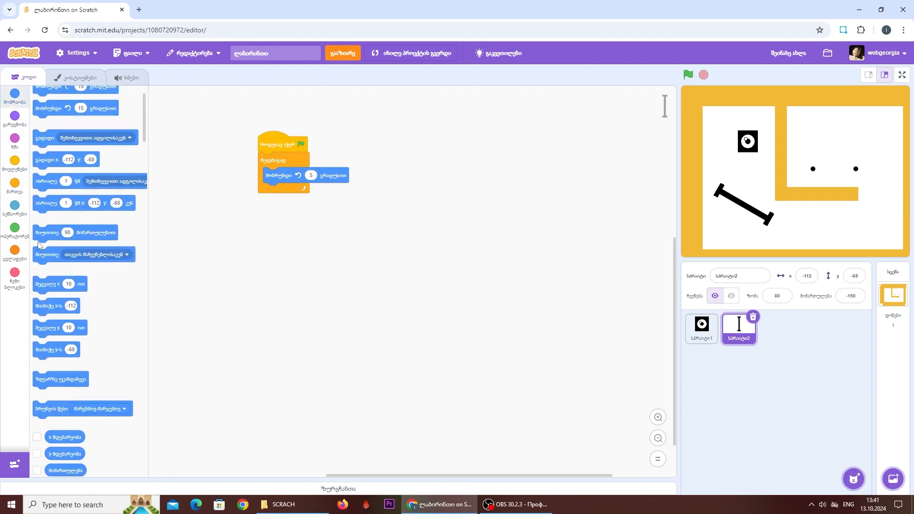
{"action": "scroll", "coordinate": [116, 197], "scroll_direction": "up", "scroll_amount": 2}
{"action": "left_click_drag", "start_coordinate": [43, 188], "coordinate": [268, 160]}
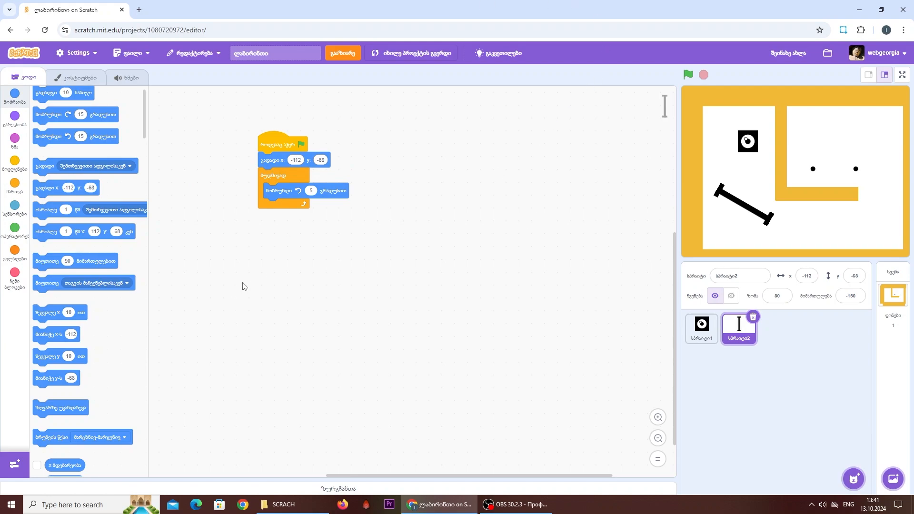
{"action": "left_click", "coordinate": [688, 75]}
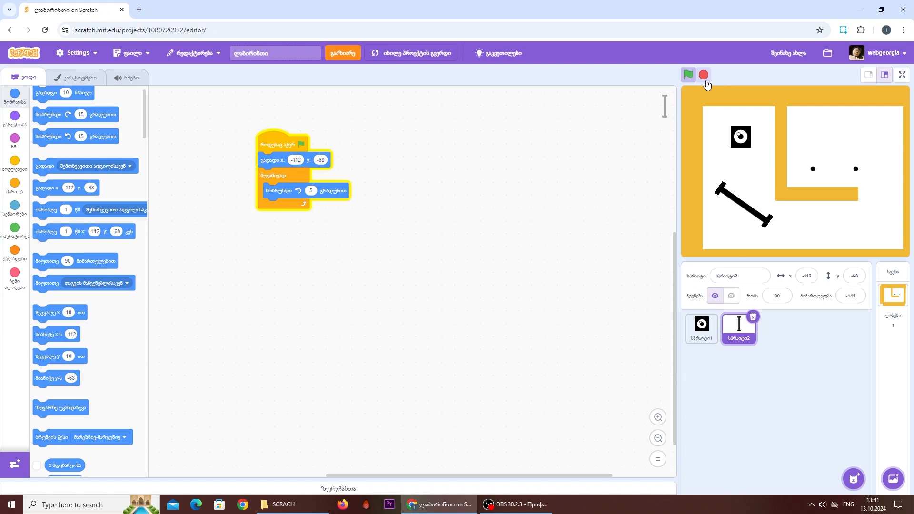
{"action": "left_click", "coordinate": [704, 78]}
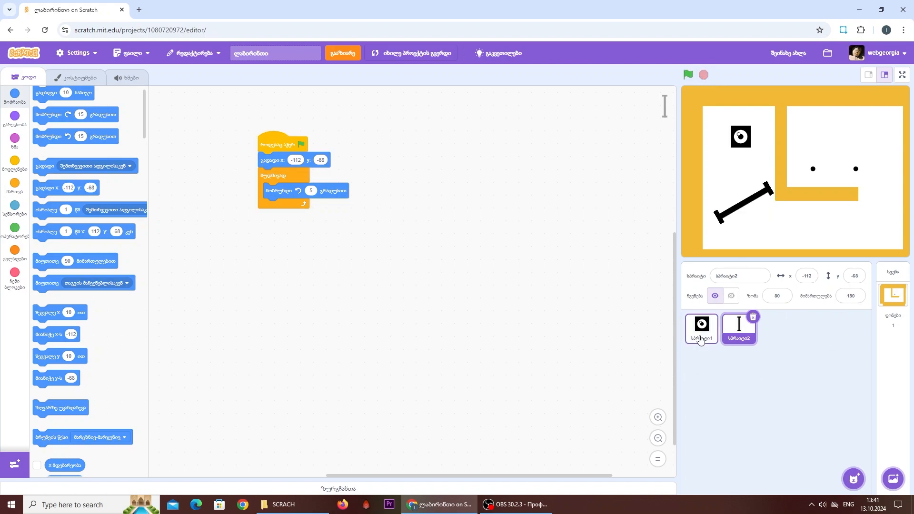
- Add the Crunch sound from the sound library to the arrow-key sprite and play it
{"action": "left_click", "coordinate": [701, 328]}
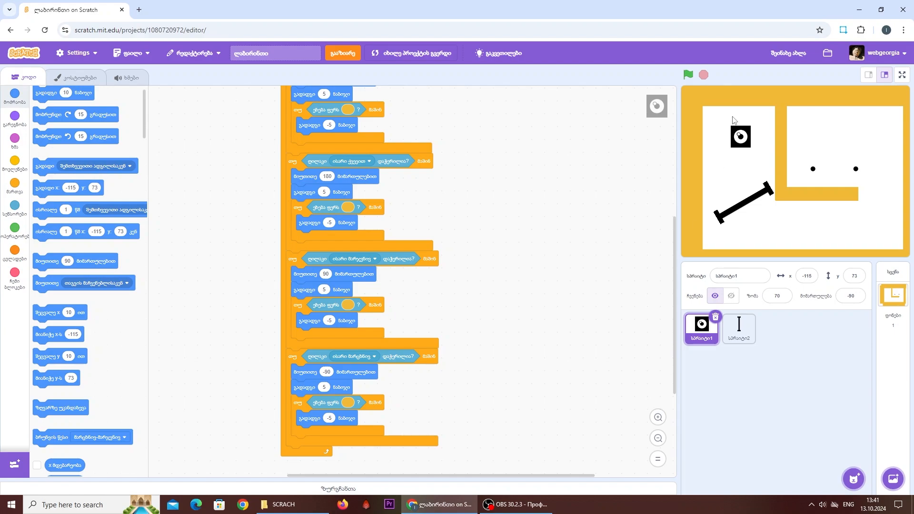
{"action": "left_click", "coordinate": [121, 80]}
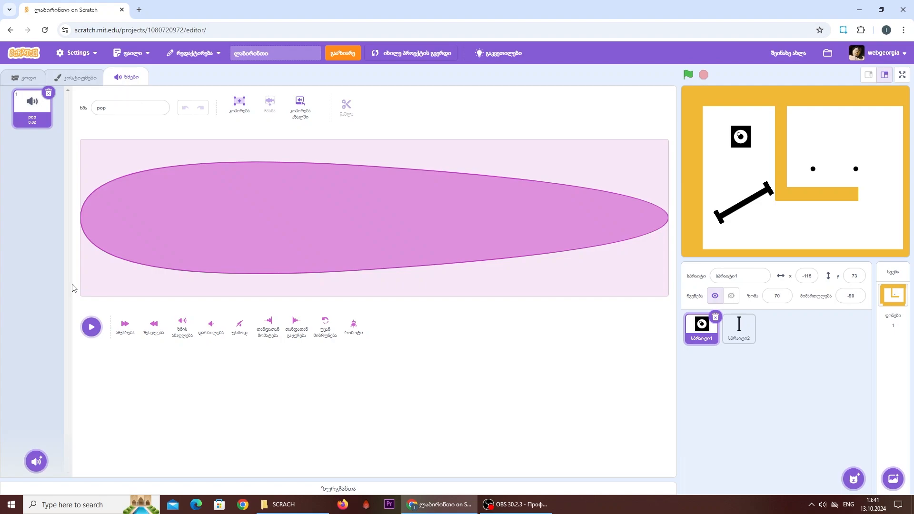
{"action": "left_click", "coordinate": [39, 461]}
{"action": "left_click", "coordinate": [94, 88]}
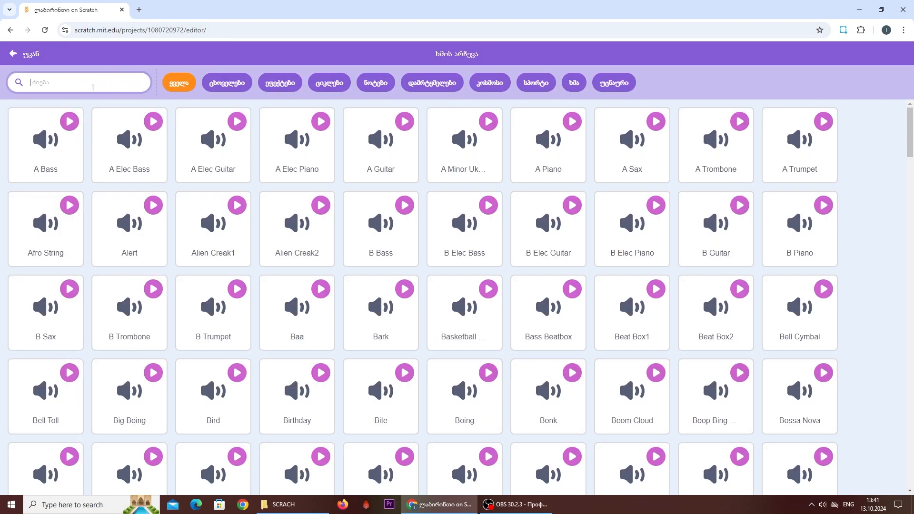
{"action": "type", "text": "cru"}
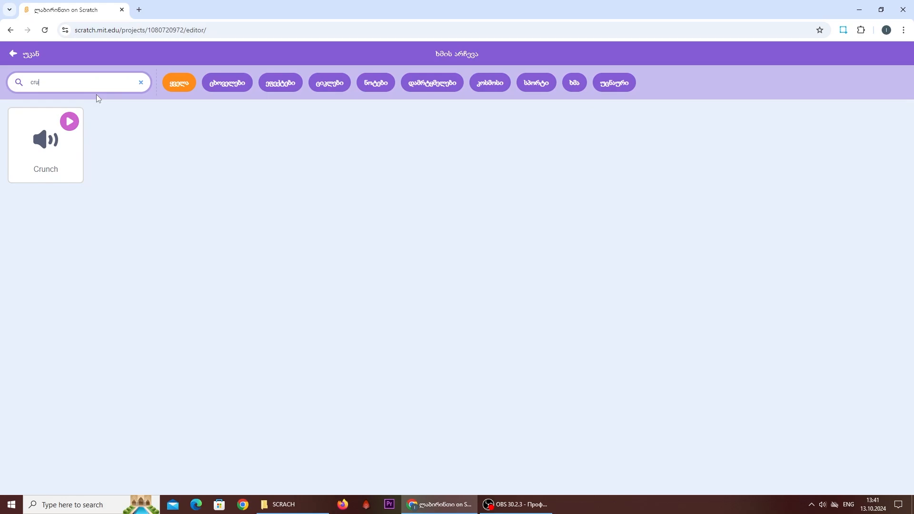
{"action": "left_click", "coordinate": [37, 157]}
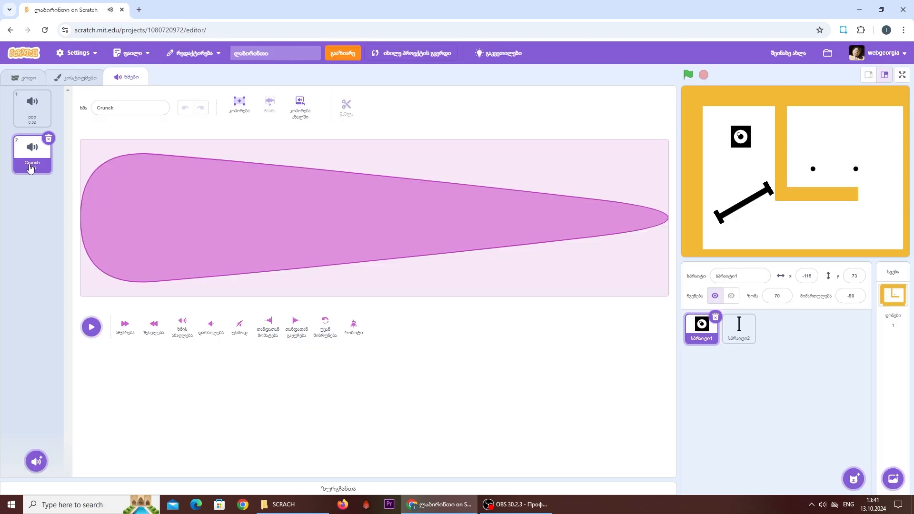
{"action": "left_click", "coordinate": [92, 328]}
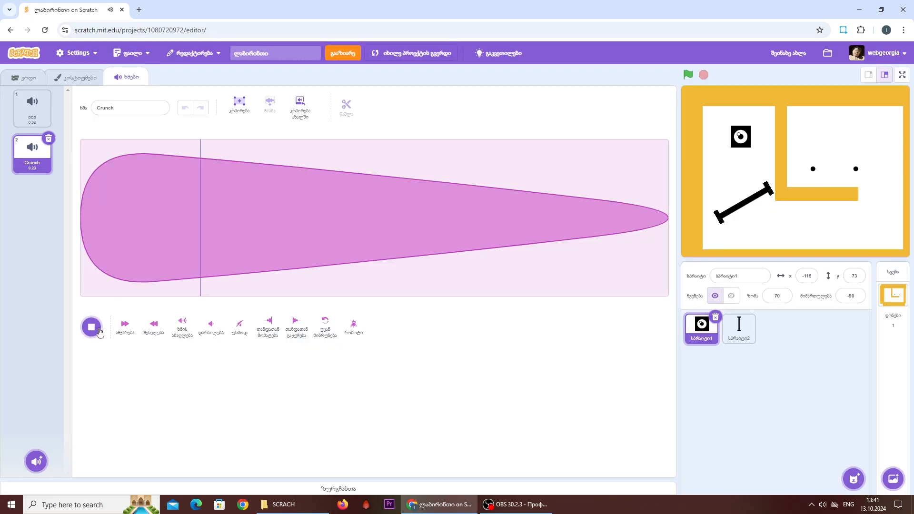
- Start a second green-flag script for the arrow-key sprite with a forever loop containing an empty if block
{"action": "left_click", "coordinate": [24, 77]}
{"action": "left_click_drag", "start_coordinate": [508, 185], "coordinate": [411, 316]}
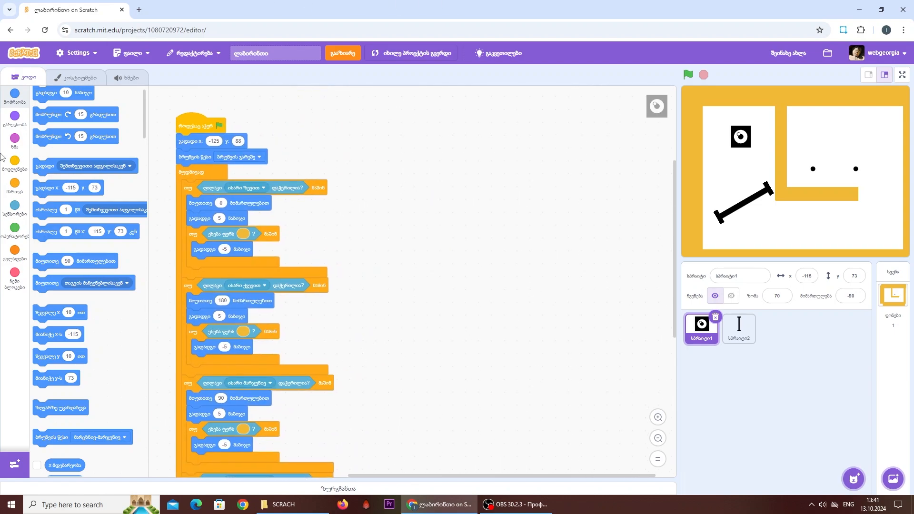
{"action": "left_click", "coordinate": [15, 161]}
{"action": "left_click_drag", "start_coordinate": [50, 116], "coordinate": [492, 156]}
{"action": "left_click", "coordinate": [15, 183]}
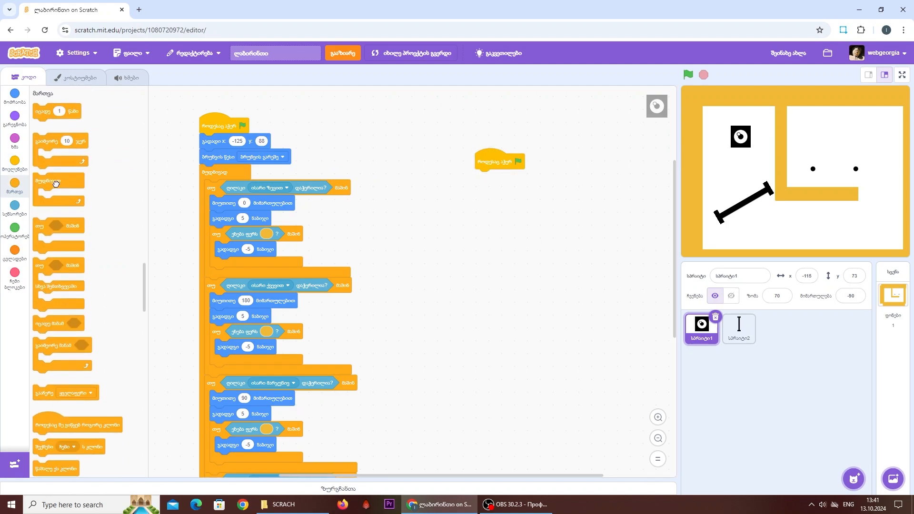
{"action": "left_click_drag", "start_coordinate": [54, 183], "coordinate": [531, 180]}
{"action": "left_click_drag", "start_coordinate": [74, 225], "coordinate": [543, 184]}
{"action": "left_click", "coordinate": [15, 206]}
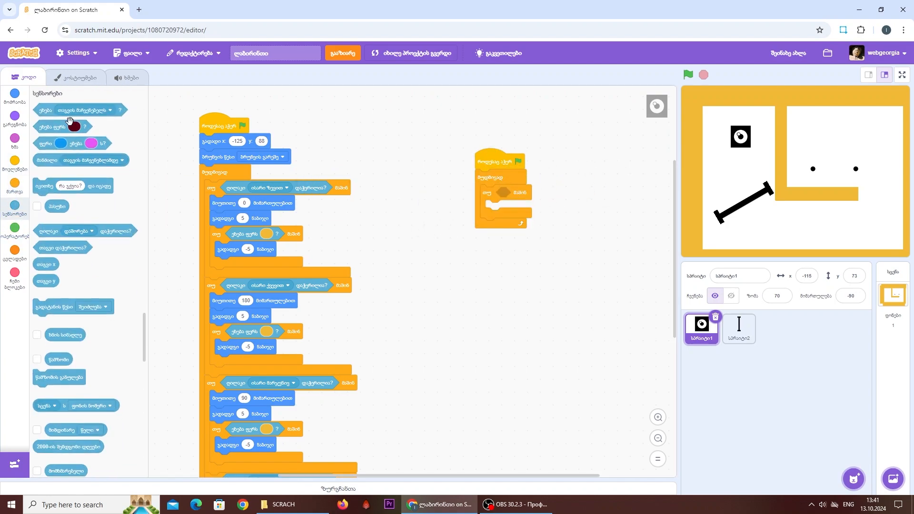
- Set the new if block's condition to touching color with the color black
{"action": "left_click_drag", "start_coordinate": [72, 126], "coordinate": [550, 194]}
{"action": "left_click", "coordinate": [536, 192]}
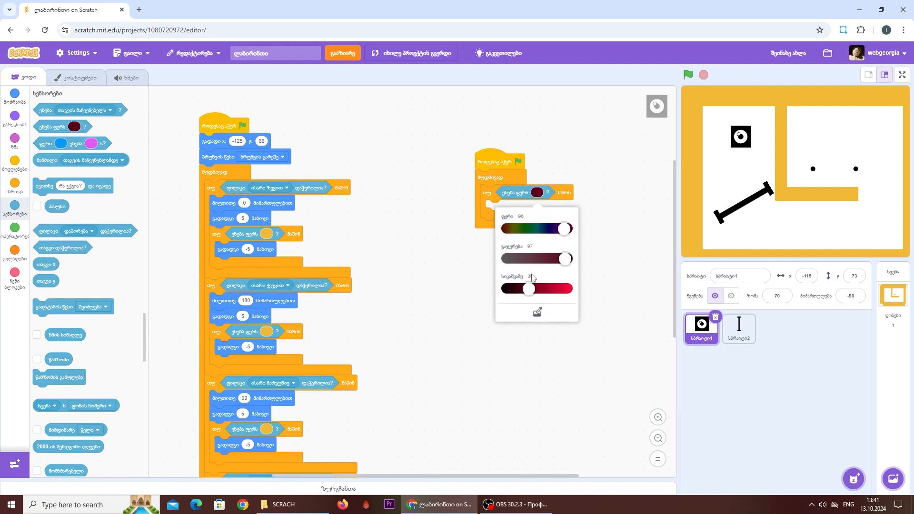
{"action": "left_click_drag", "start_coordinate": [532, 287], "coordinate": [350, 299]}
{"action": "left_click", "coordinate": [419, 300]}
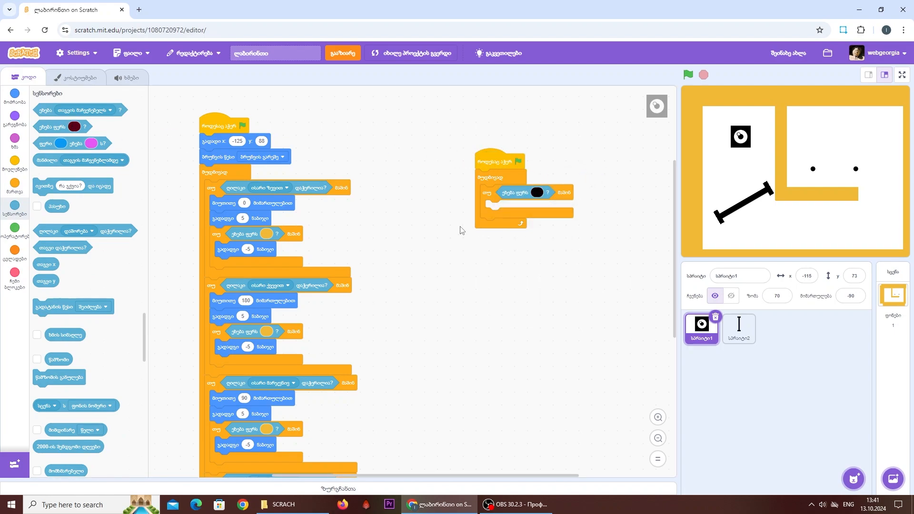
- Place a copy of the go to x -125 y 88 block inside the touching-black if block and keep the original script joined
{"action": "left_click_drag", "start_coordinate": [216, 161], "coordinate": [233, 217]}
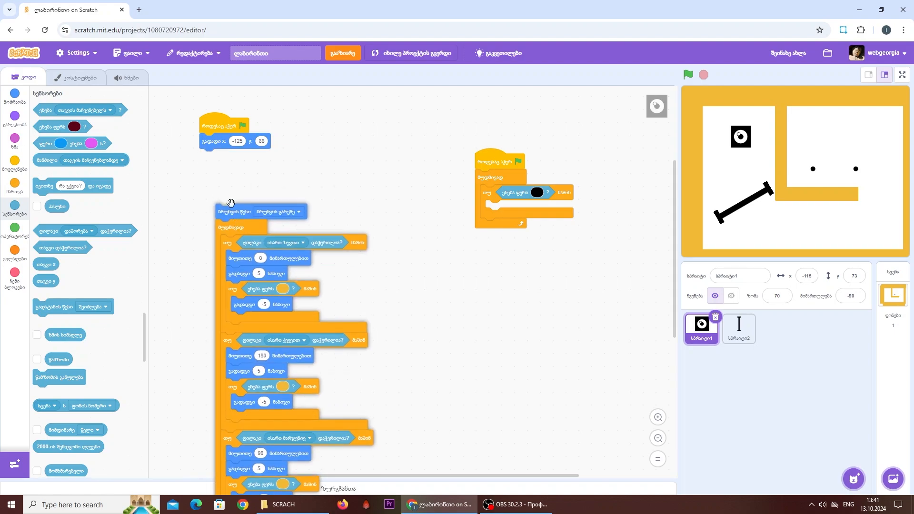
{"action": "right_click", "coordinate": [216, 141]}
{"action": "left_click", "coordinate": [231, 145]}
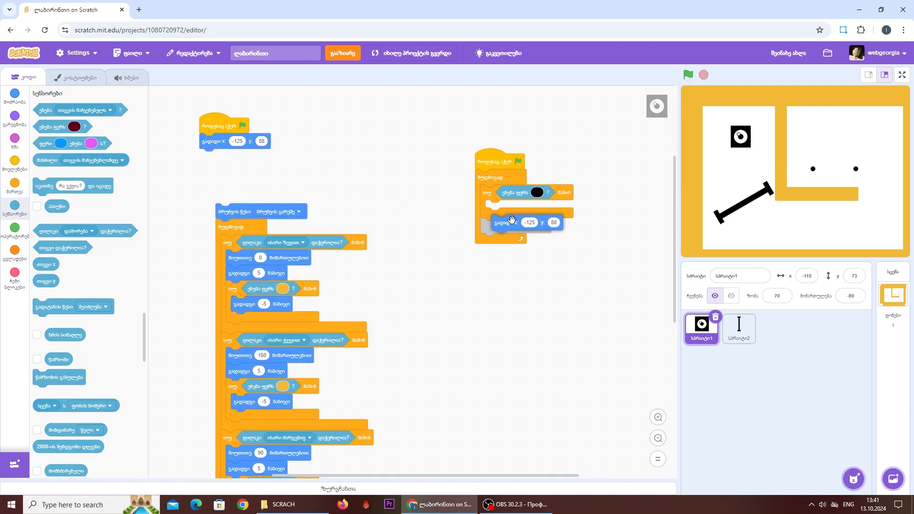
{"action": "left_click", "coordinate": [505, 210]}
{"action": "left_click_drag", "start_coordinate": [228, 206], "coordinate": [205, 100]}
- Add a play sound Crunch until done block below the copied go to block, and run the game to test it
{"action": "left_click_drag", "start_coordinate": [346, 172], "coordinate": [377, 254]}
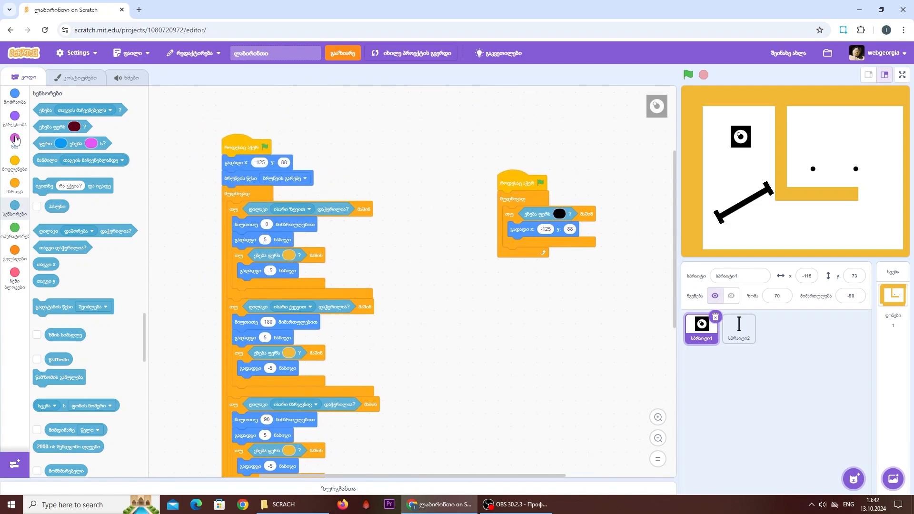
{"action": "left_click", "coordinate": [15, 139]}
{"action": "left_click_drag", "start_coordinate": [40, 118], "coordinate": [514, 246]}
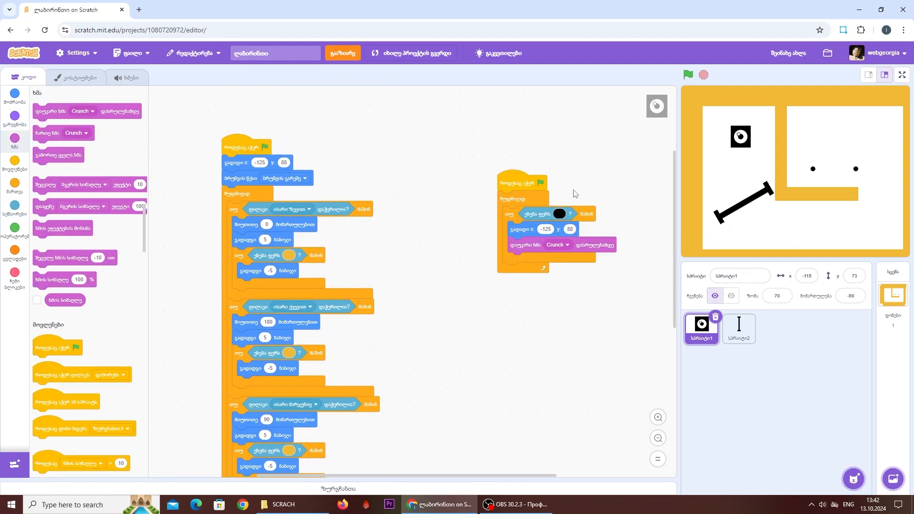
{"action": "left_click", "coordinate": [687, 74]}
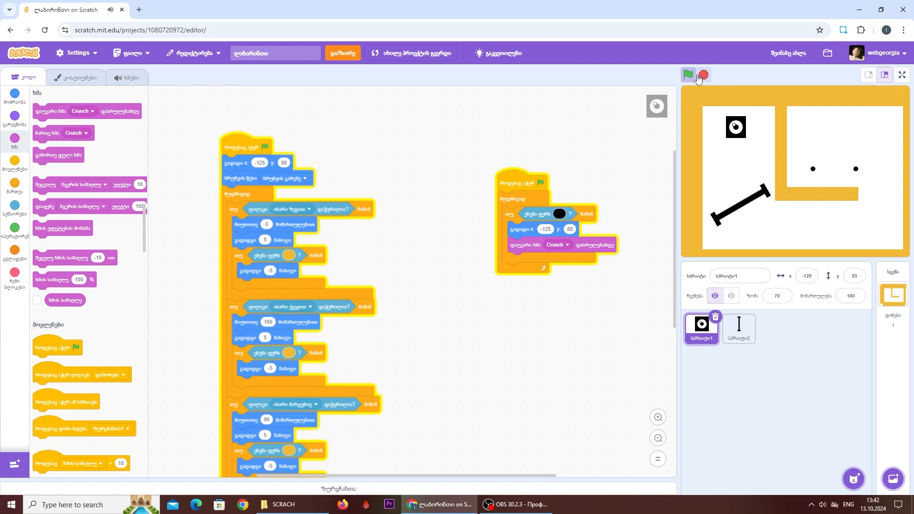
{"action": "left_click", "coordinate": [700, 75]}
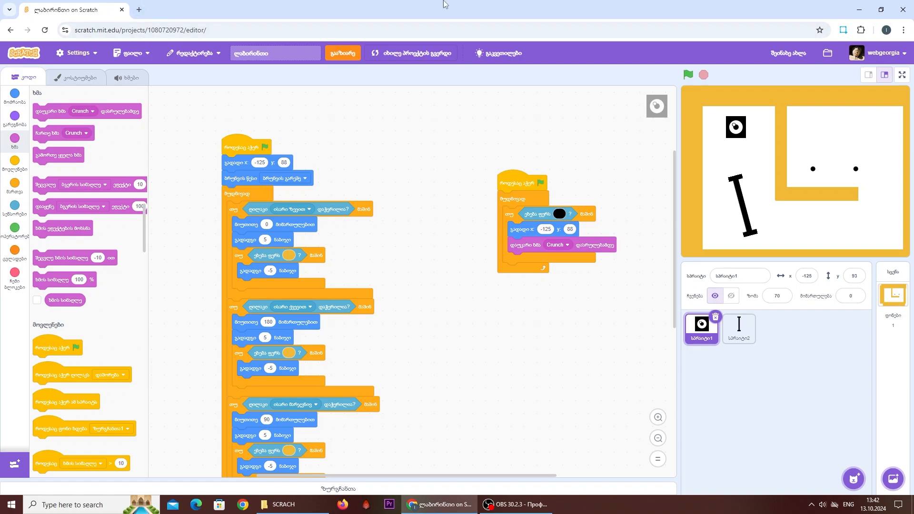
- Start painting a new sprite with the Circle tool and set its fill to a slightly desaturated bright green
{"action": "mouse_move", "coordinate": [854, 477]}
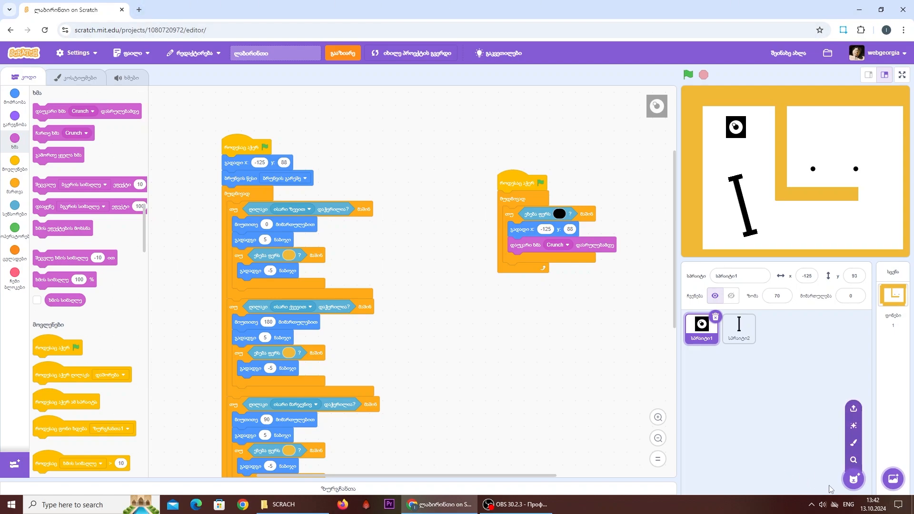
{"action": "left_click", "coordinate": [853, 443]}
{"action": "left_click", "coordinate": [123, 234]}
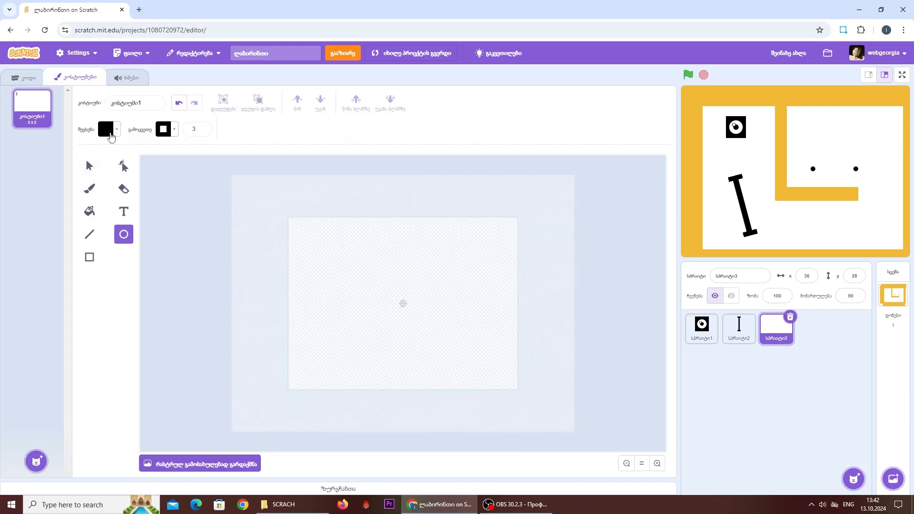
{"action": "left_click", "coordinate": [106, 129]}
{"action": "left_click_drag", "start_coordinate": [65, 240], "coordinate": [146, 241]}
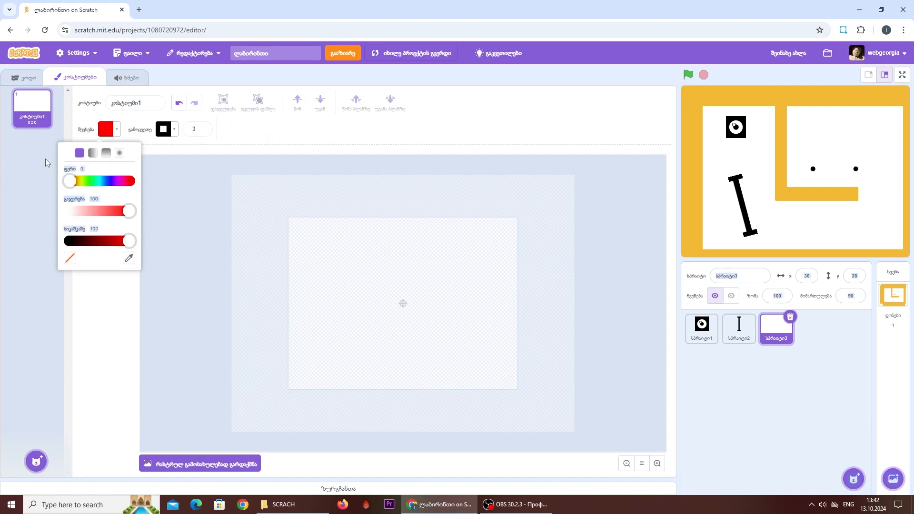
{"action": "left_click_drag", "start_coordinate": [73, 187], "coordinate": [97, 185]}
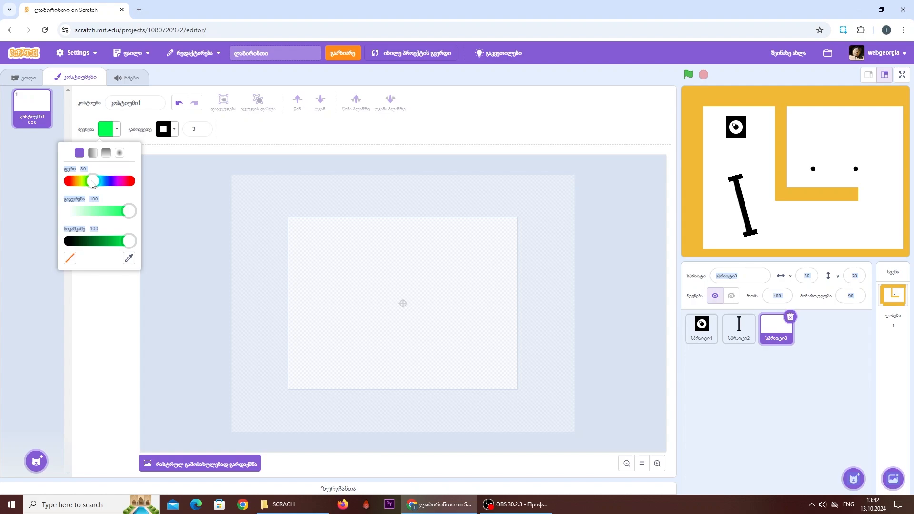
{"action": "left_click", "coordinate": [115, 203]}
{"action": "left_click", "coordinate": [111, 216]}
{"action": "left_click", "coordinate": [129, 376]}
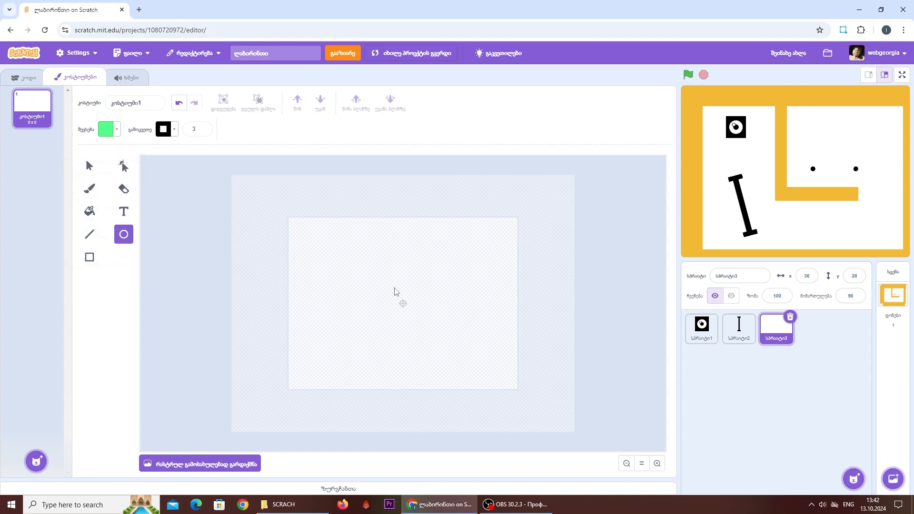
- Draw a circle about 72 by 71 at the costume's centre and place the sprite in the maze's upper-right chamber at x 33, y 85
{"action": "left_click_drag", "start_coordinate": [384, 277], "coordinate": [407, 305]}
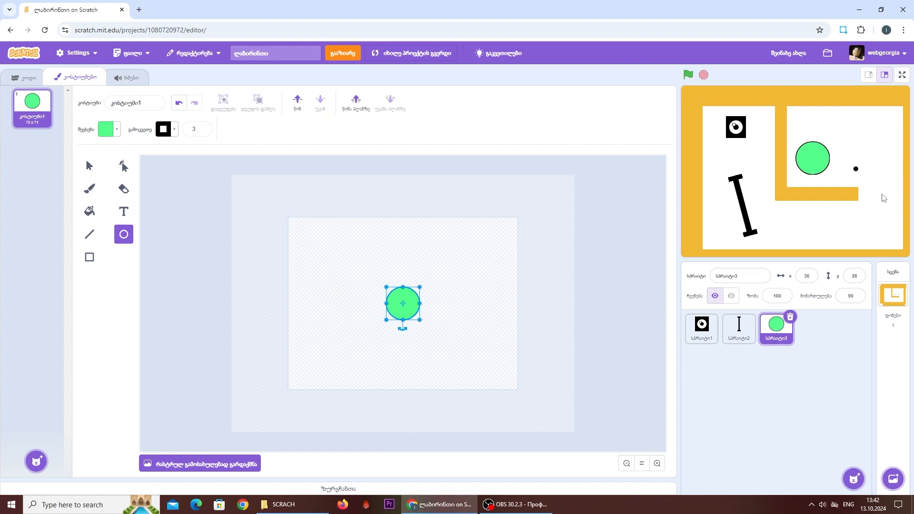
{"action": "left_click_drag", "start_coordinate": [818, 166], "coordinate": [817, 139]}
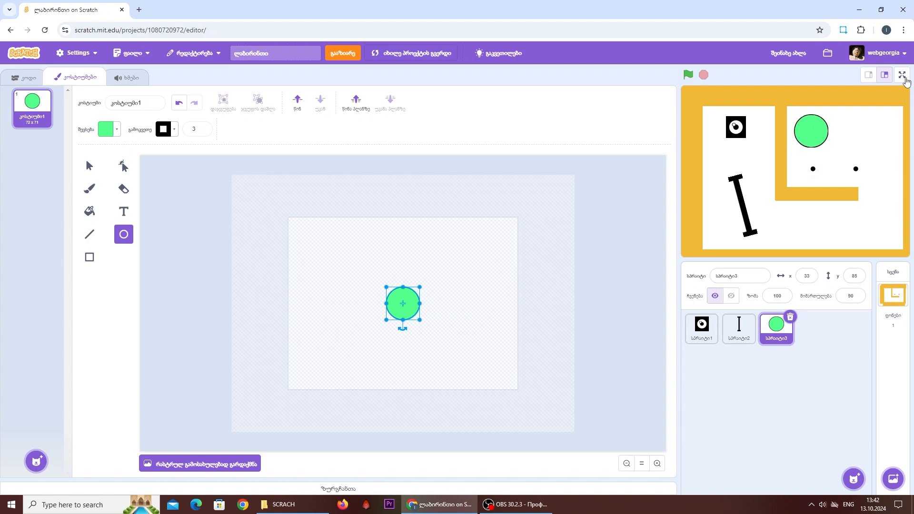
- Test the game in full screen by steering the eye sprite through the maze toward the green circle
{"action": "left_click", "coordinate": [901, 76]}
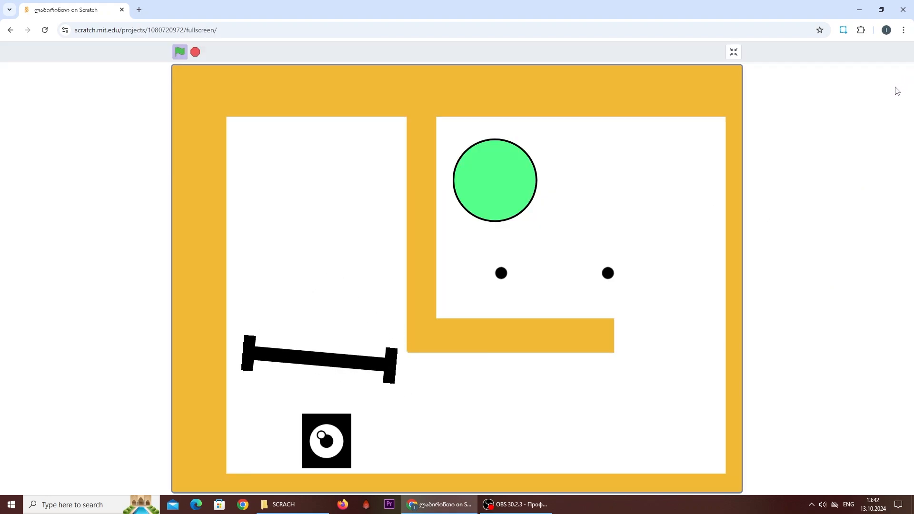
{"action": "key", "text": "Right"}
{"action": "key", "text": "Up"}
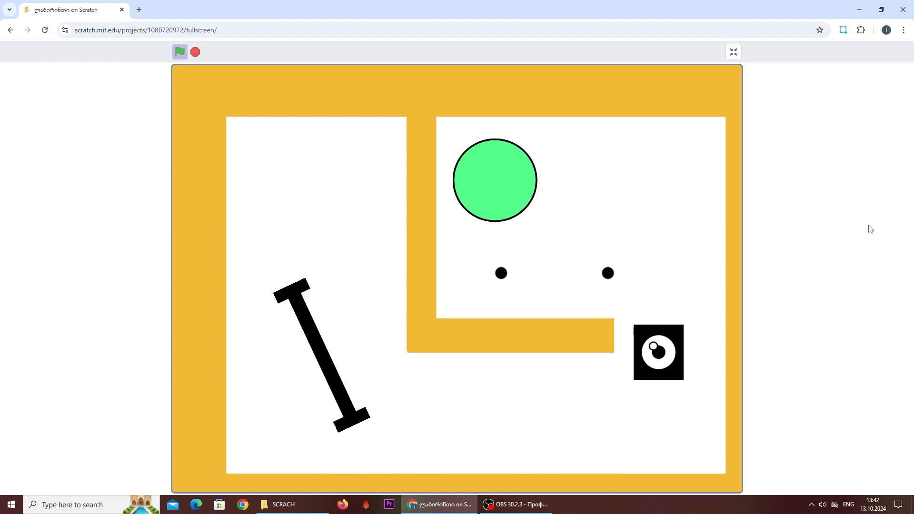
{"action": "key", "text": "Left"}
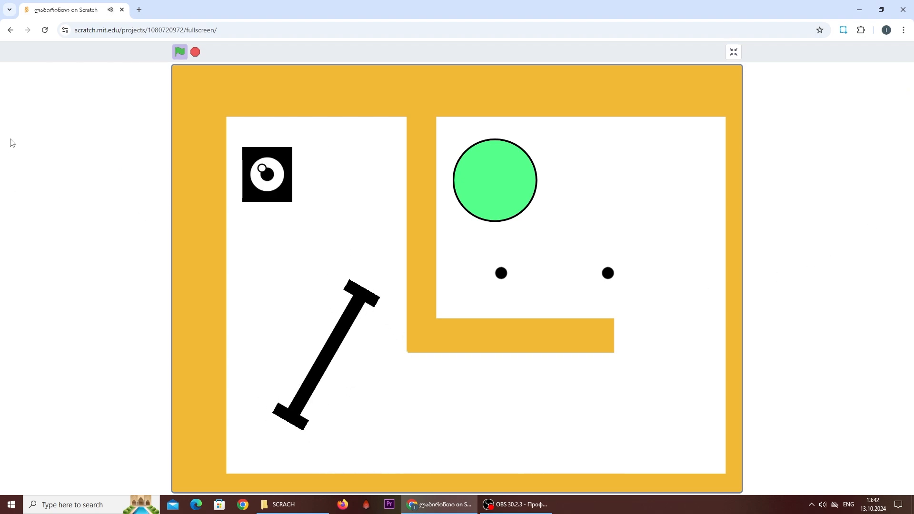
{"action": "key", "text": "Right"}
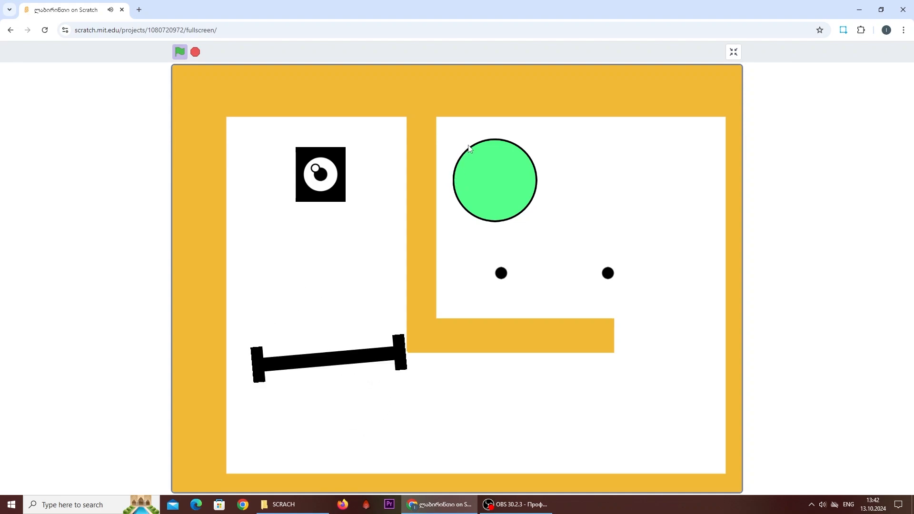
{"action": "left_click", "coordinate": [733, 54]}
- Change the green circle's outline from black to dark grey with saturation 0 and brightness 38
{"action": "key", "text": "s"}
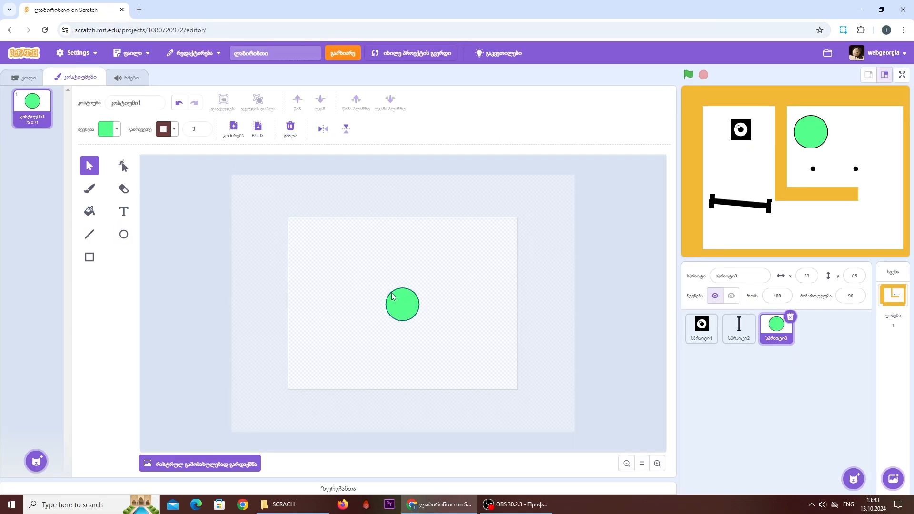
{"action": "left_click", "coordinate": [392, 296]}
{"action": "left_click", "coordinate": [163, 129]}
{"action": "left_click_drag", "start_coordinate": [186, 214], "coordinate": [148, 241]}
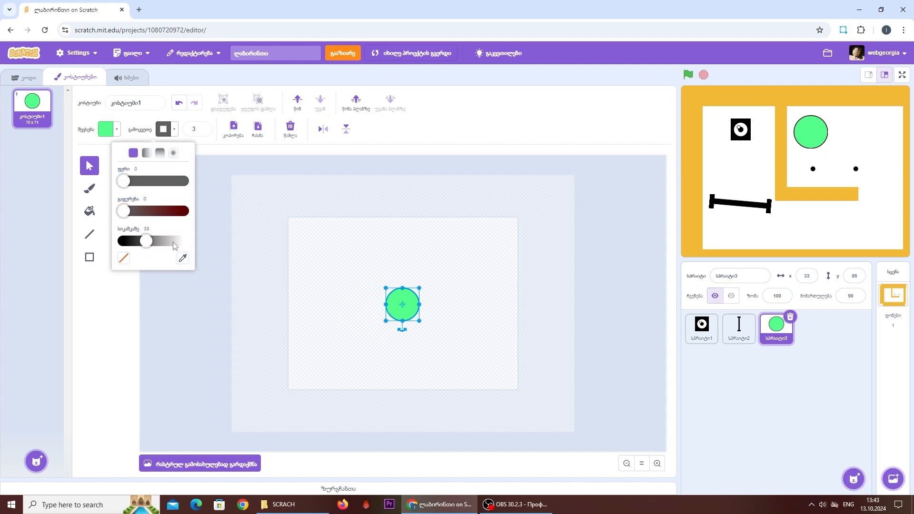
{"action": "left_click", "coordinate": [469, 194]}
- Run the game in full screen, guide the eye sprite against the green circle, and stop the game
{"action": "left_click", "coordinate": [688, 75]}
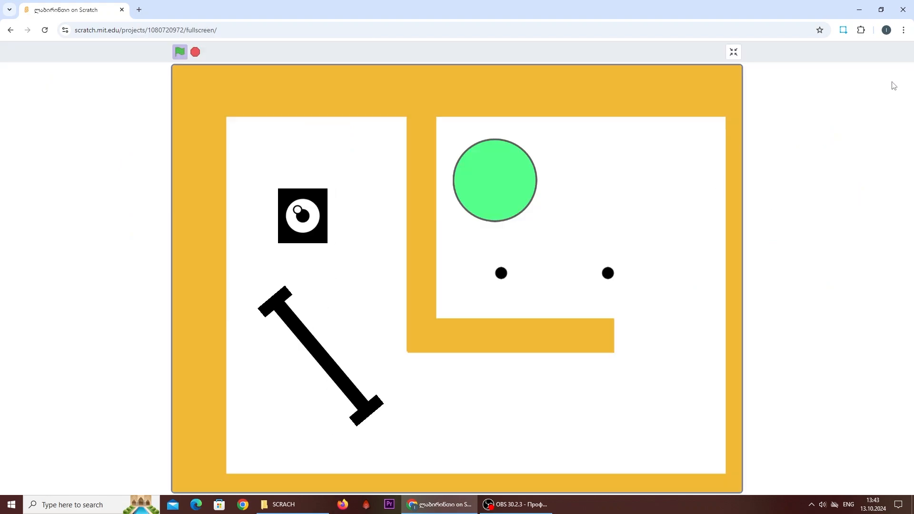
{"action": "left_click", "coordinate": [902, 74]}
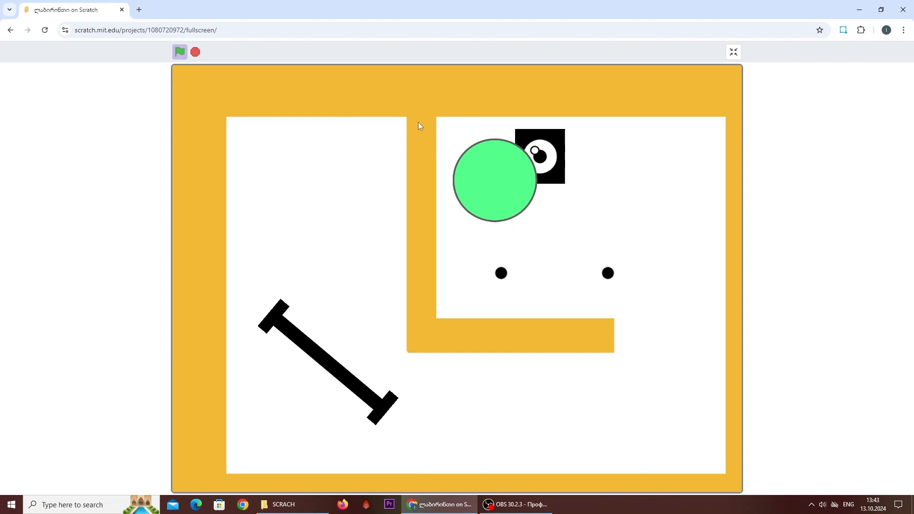
{"action": "left_click", "coordinate": [195, 52]}
{"action": "left_click", "coordinate": [732, 53]}
- Start a green-flag script for the circle sprite with a go to x 33 y 85 block
{"action": "left_click", "coordinate": [23, 77]}
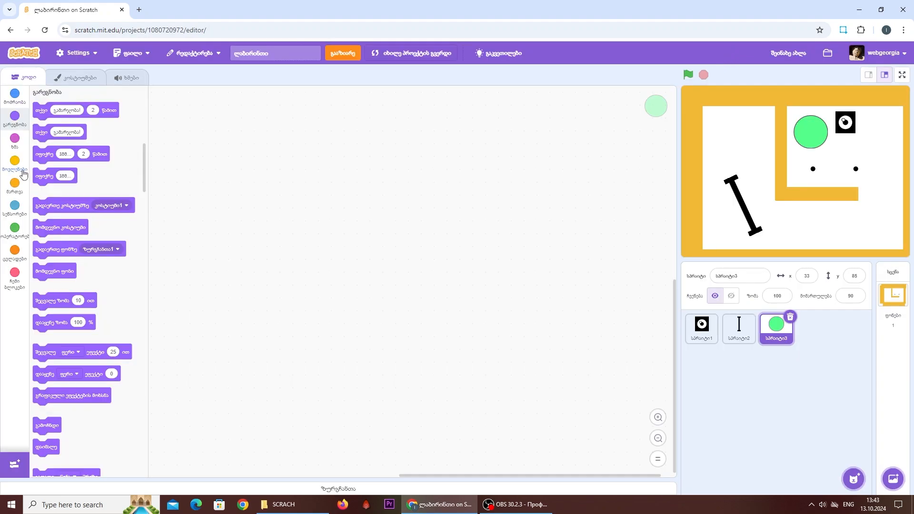
{"action": "left_click", "coordinate": [14, 164]}
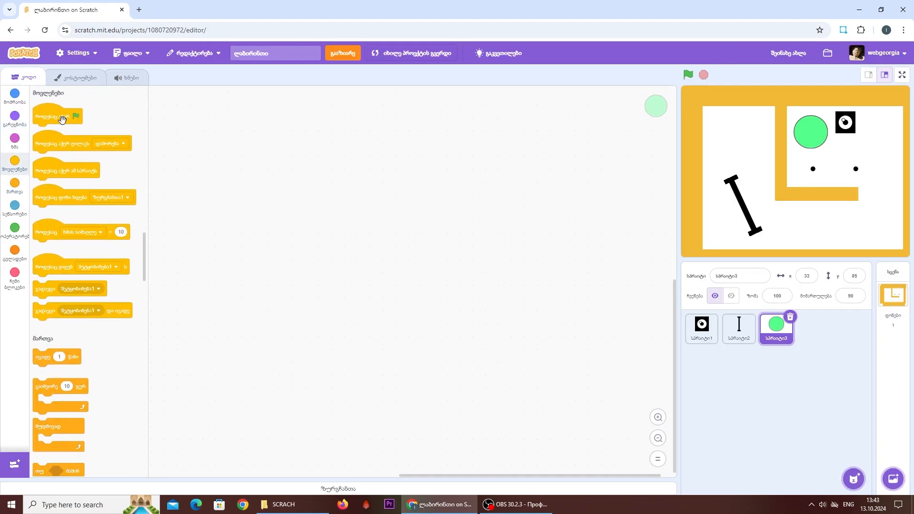
{"action": "left_click_drag", "start_coordinate": [62, 119], "coordinate": [294, 138]}
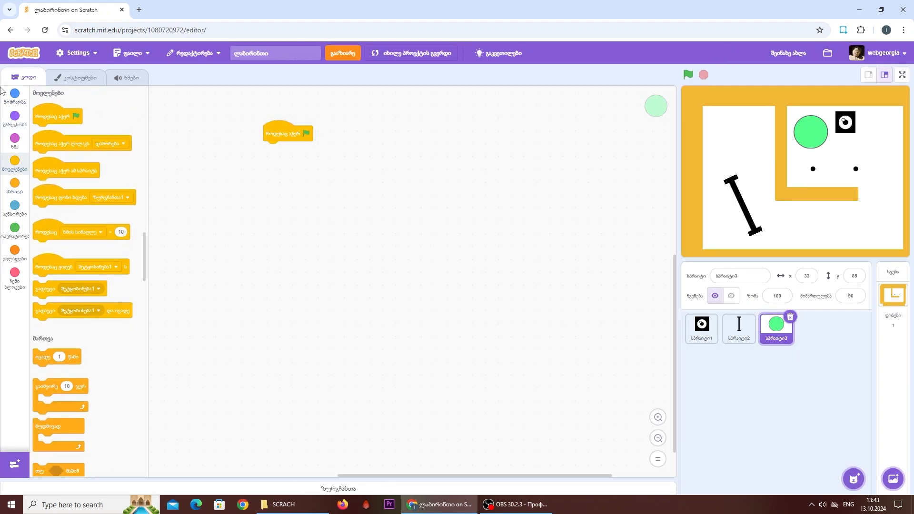
{"action": "left_click", "coordinate": [15, 94]}
{"action": "left_click_drag", "start_coordinate": [43, 206], "coordinate": [260, 155]}
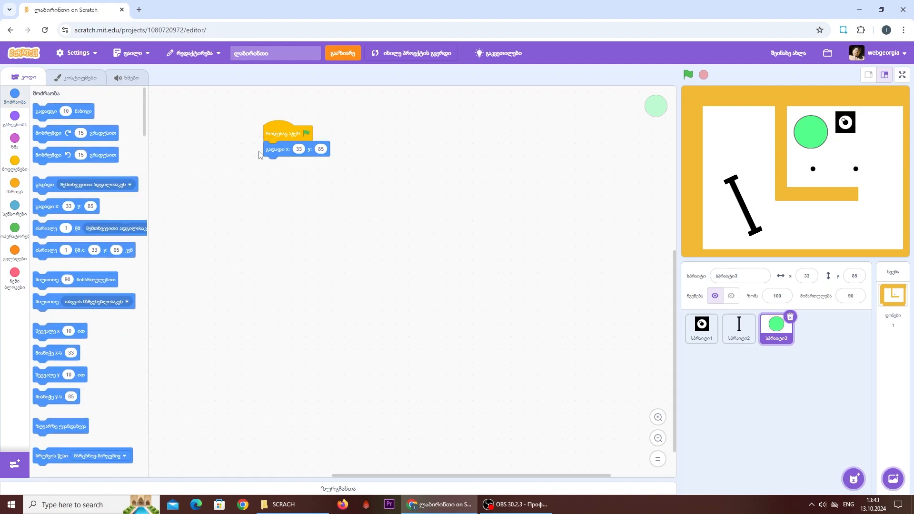
- Add a go to back layer block and a show block below the circle's go to block, and run the game
{"action": "left_click", "coordinate": [14, 116]}
{"action": "left_click_drag", "start_coordinate": [46, 426], "coordinate": [284, 168]}
{"action": "scroll", "coordinate": [121, 302], "scroll_direction": "down", "scroll_amount": 2}
{"action": "left_click_drag", "start_coordinate": [61, 433], "coordinate": [290, 175]}
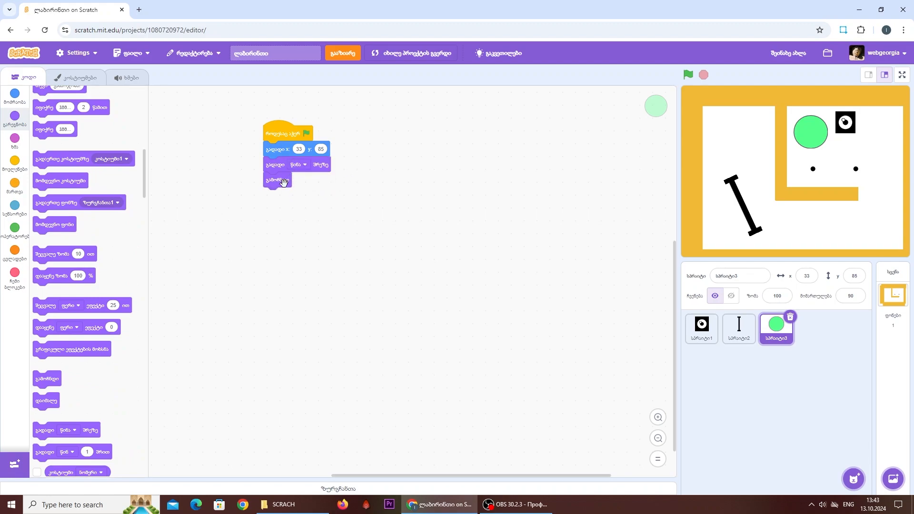
{"action": "left_click", "coordinate": [299, 164]}
{"action": "left_click", "coordinate": [291, 208]}
{"action": "left_click", "coordinate": [688, 76]}
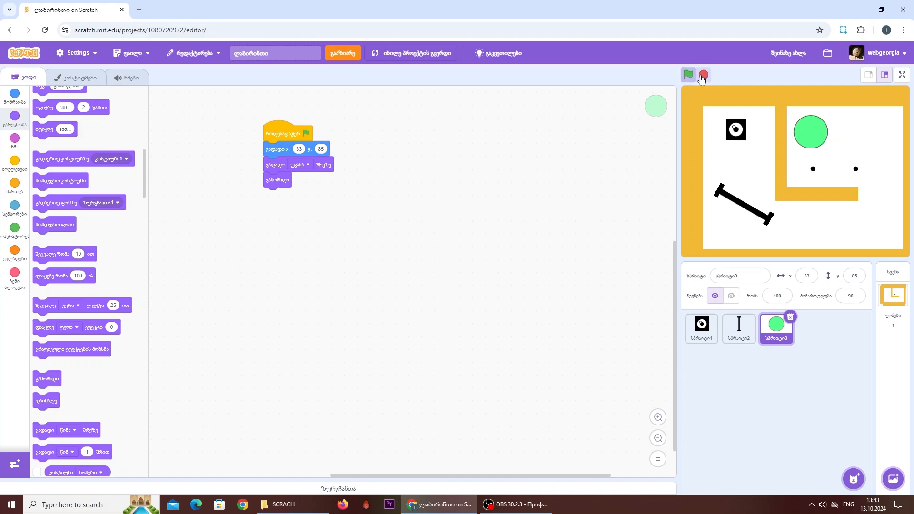
- Prepare the size 20 brush with a paler green in the circle sprite's costume
{"action": "left_click", "coordinate": [704, 341]}
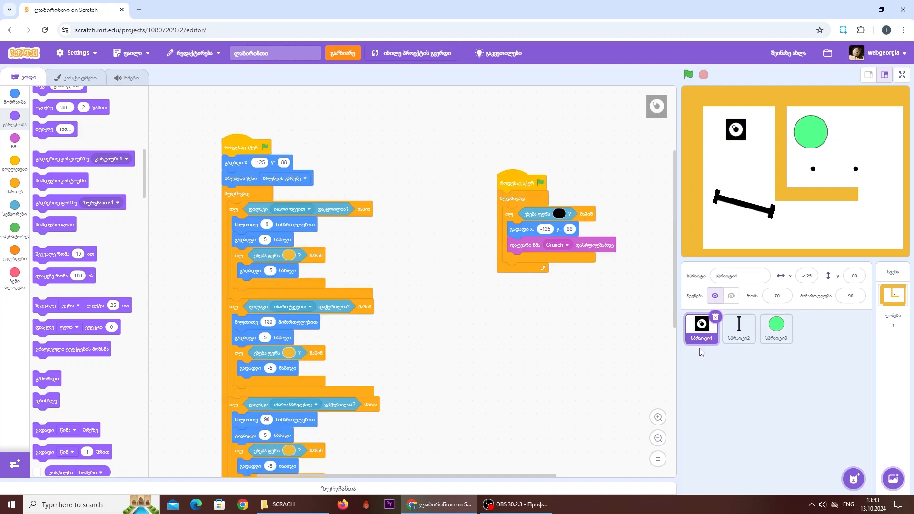
{"action": "left_click", "coordinate": [775, 332]}
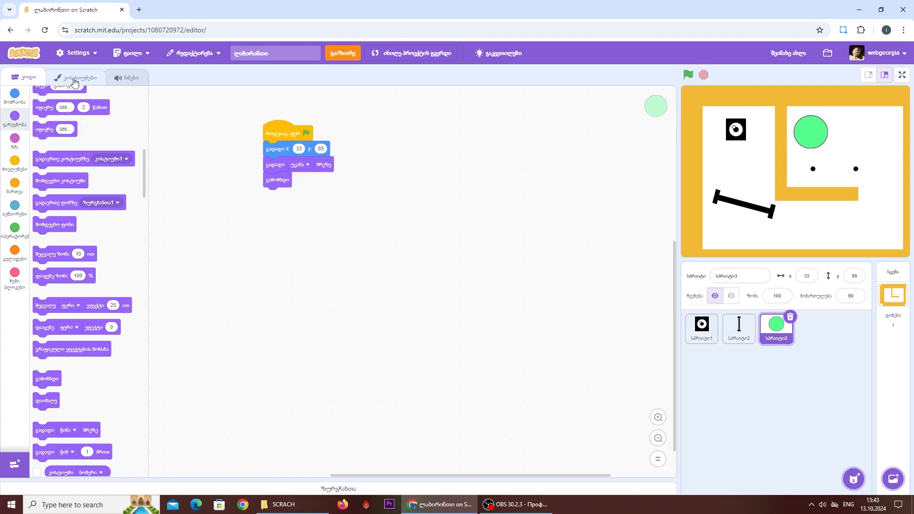
{"action": "left_click", "coordinate": [76, 77]}
{"action": "left_click", "coordinate": [90, 190]}
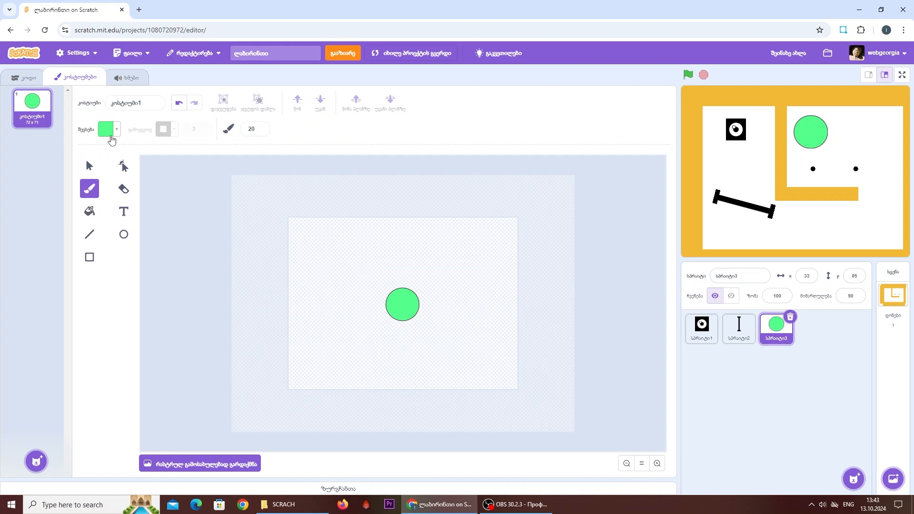
{"action": "left_click", "coordinate": [113, 132]}
{"action": "left_click_drag", "start_coordinate": [109, 194], "coordinate": [88, 193]}
{"action": "left_click", "coordinate": [71, 257]}
- Paint three pale green wavy patches on the circle, spread around its surface
{"action": "left_click", "coordinate": [657, 464]}
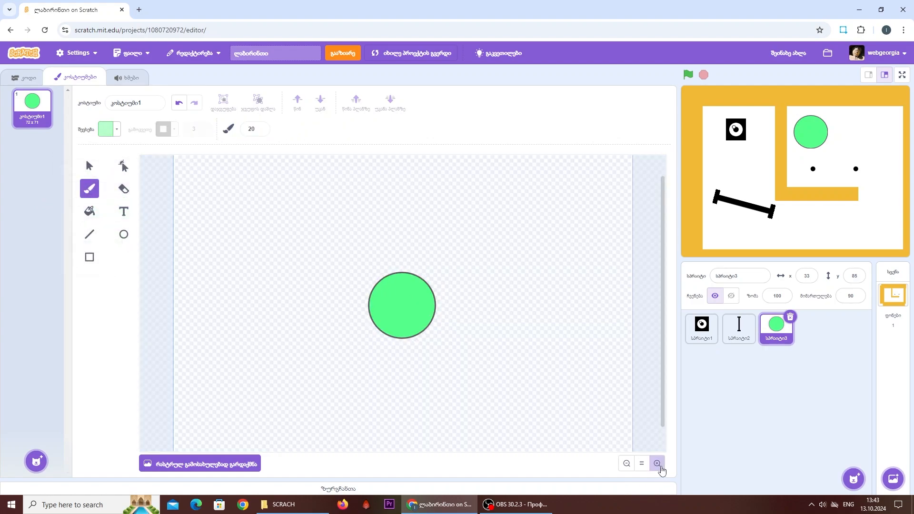
{"action": "left_click", "coordinate": [656, 464]}
{"action": "mouse_move", "coordinate": [381, 279]}
{"action": "left_mouse_down"}
{"action": "mouse_move", "coordinate": [375, 312]}
{"action": "mouse_move", "coordinate": [358, 327]}
{"action": "left_mouse_up"}
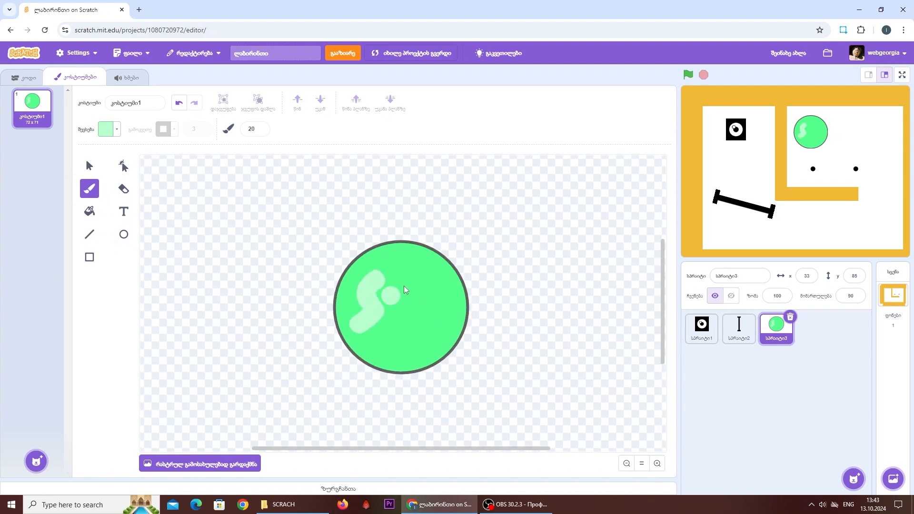
{"action": "left_click_drag", "start_coordinate": [401, 248], "coordinate": [440, 282]}
{"action": "left_click", "coordinate": [442, 337]}
{"action": "mouse_move", "coordinate": [443, 338]}
{"action": "left_mouse_down"}
{"action": "mouse_move", "coordinate": [408, 340]}
{"action": "mouse_move", "coordinate": [403, 352]}
{"action": "left_mouse_up"}
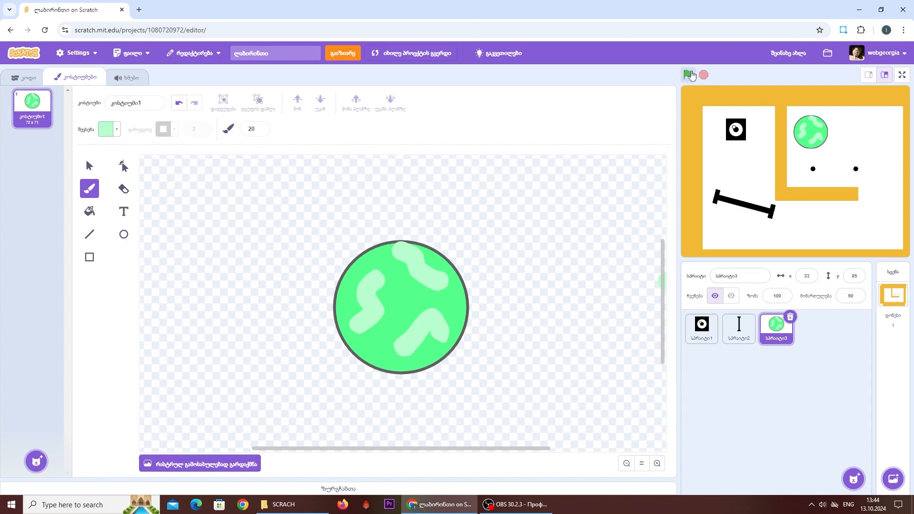
- Add an empty if block below the touching-black if block in the arrow-key sprite's second forever loop
{"action": "left_click", "coordinate": [21, 80]}
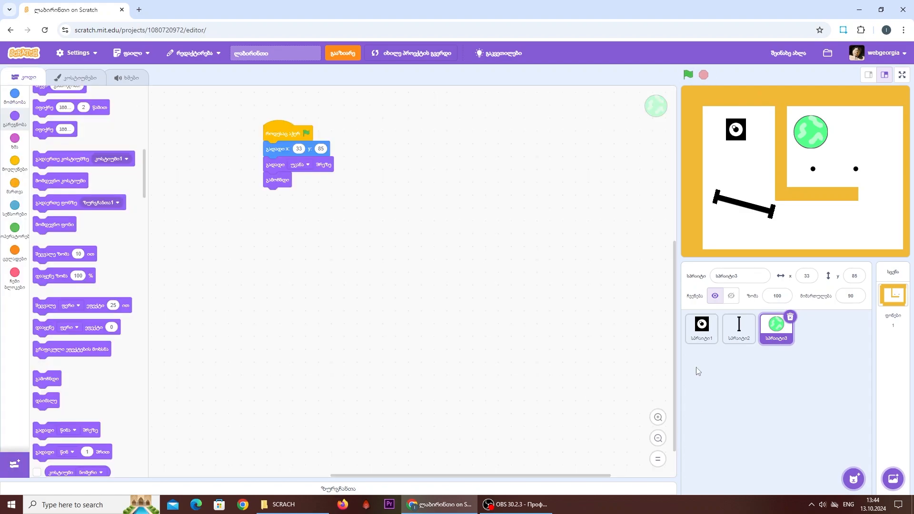
{"action": "left_click", "coordinate": [701, 328]}
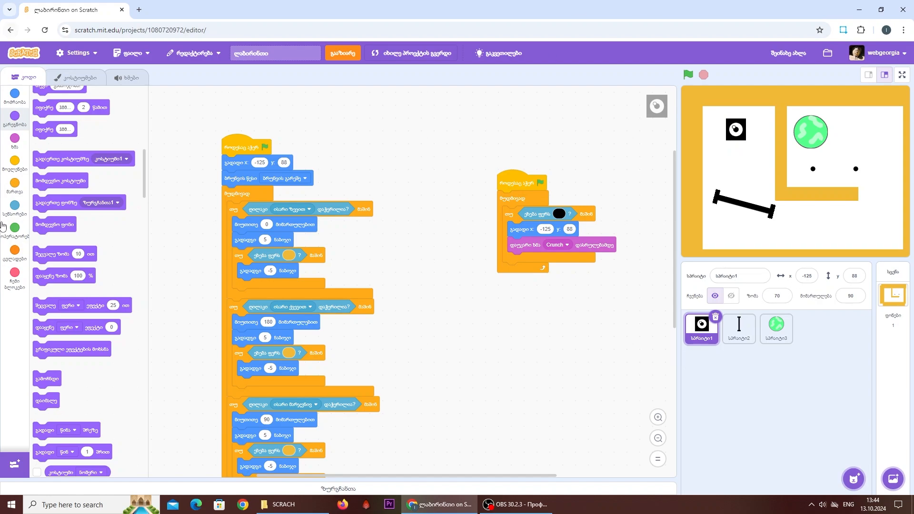
{"action": "left_click", "coordinate": [15, 184]}
{"action": "left_click_drag", "start_coordinate": [61, 223], "coordinate": [550, 295]}
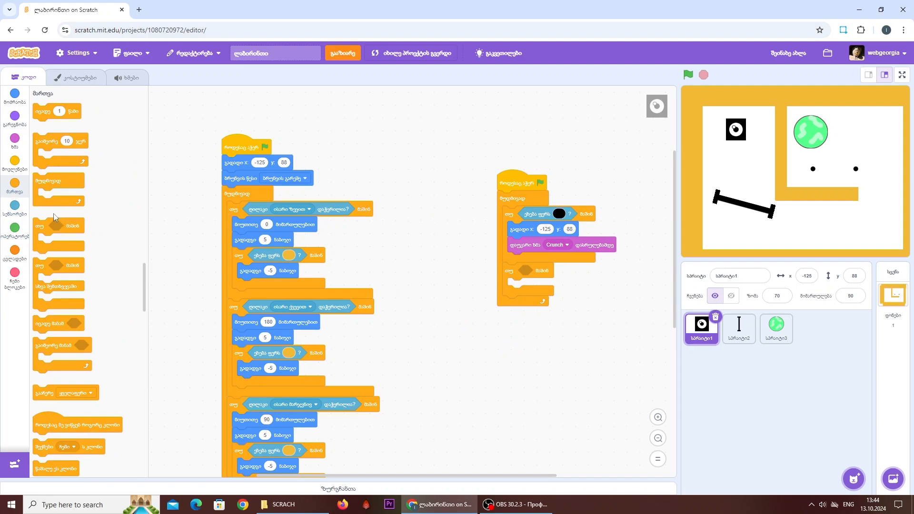
- Set the empty if block's condition to touching სპრაიტი3
{"action": "left_click", "coordinate": [19, 215]}
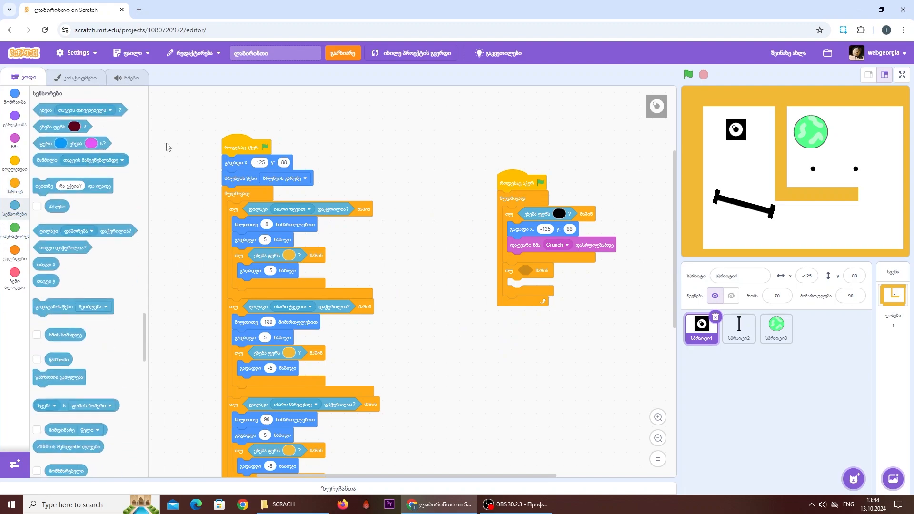
{"action": "left_click_drag", "start_coordinate": [45, 109], "coordinate": [528, 271]}
{"action": "left_click", "coordinate": [567, 270]}
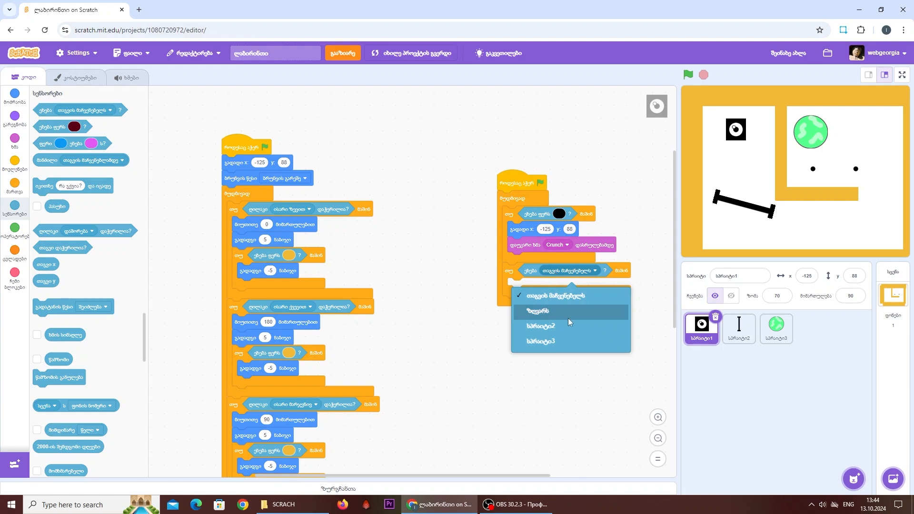
{"action": "left_click", "coordinate": [571, 346]}
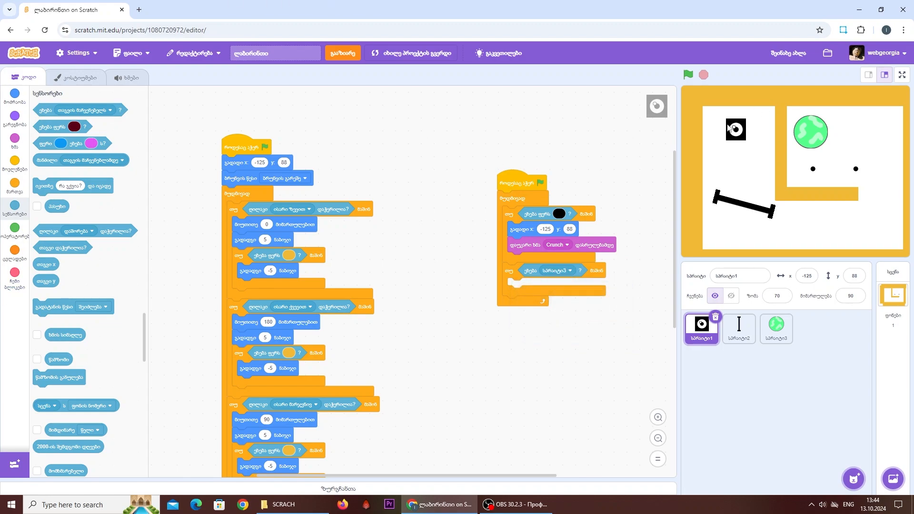
- Place the arrow-key sprite on the green circle and add a 1-second glide to x 30, y 84 inside the touching-სპრაიტი3 if block
{"action": "left_click_drag", "start_coordinate": [734, 130], "coordinate": [808, 132]}
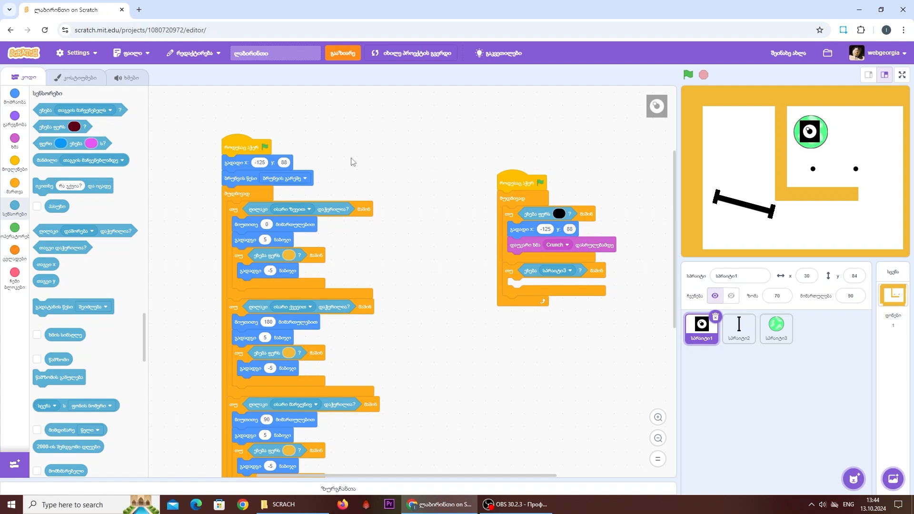
{"action": "left_click", "coordinate": [13, 91]}
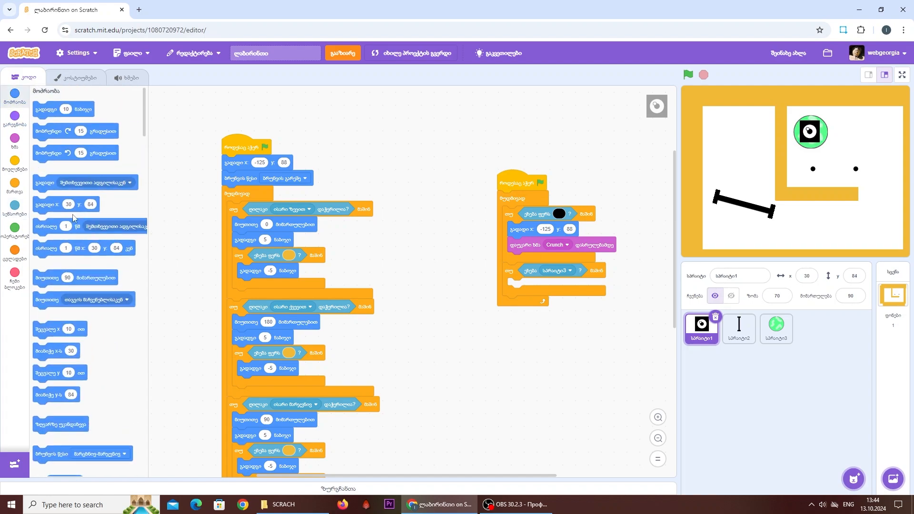
{"action": "left_click_drag", "start_coordinate": [78, 252], "coordinate": [554, 289]}
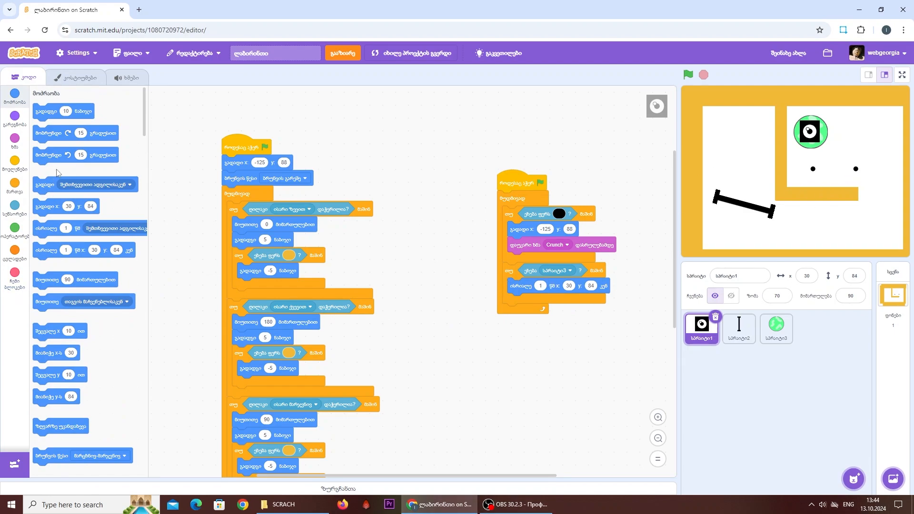
- Search the sound library for "telepo", preview the teleport sounds and add Teleport2 to the arrow-key sprite
{"action": "left_click", "coordinate": [140, 77]}
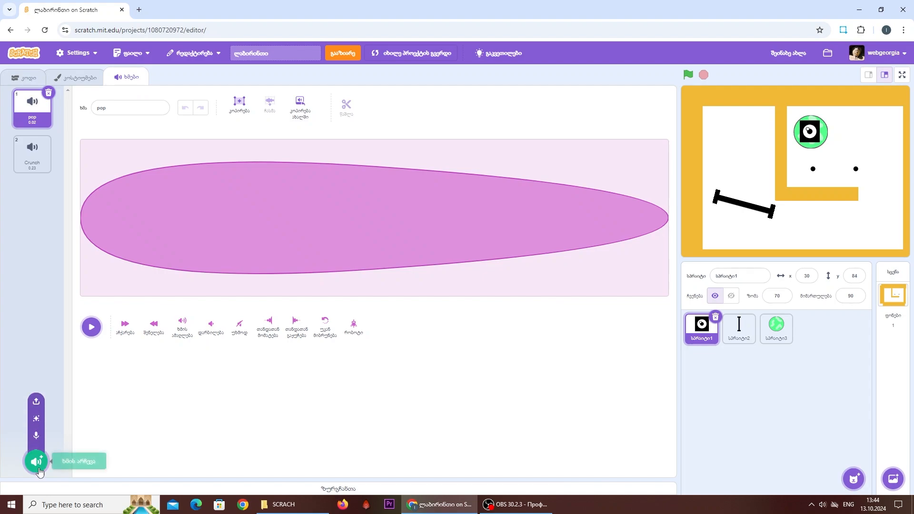
{"action": "left_click", "coordinate": [32, 461]}
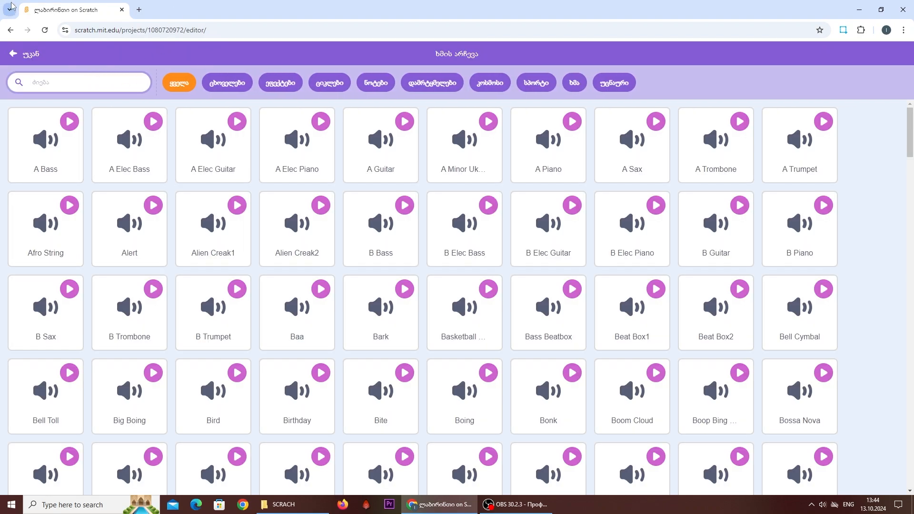
{"action": "type", "text": "telepo"}
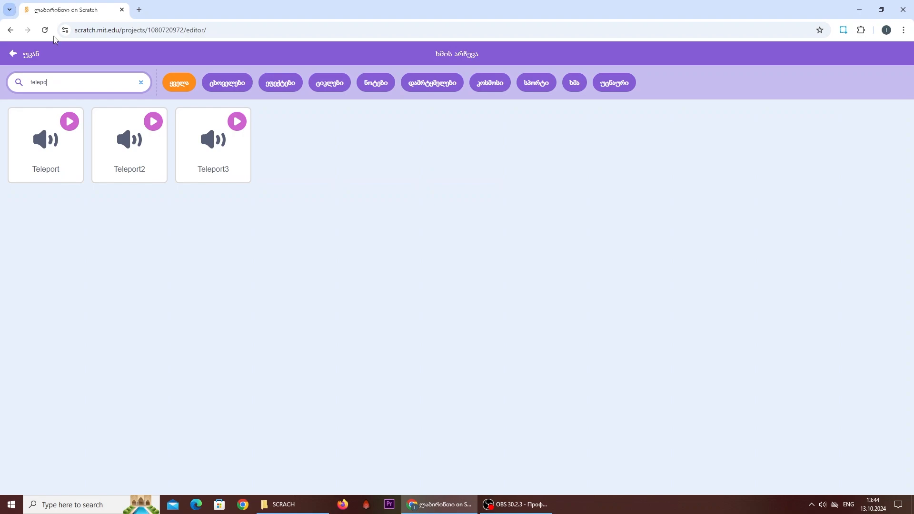
{"action": "left_click", "coordinate": [153, 122]}
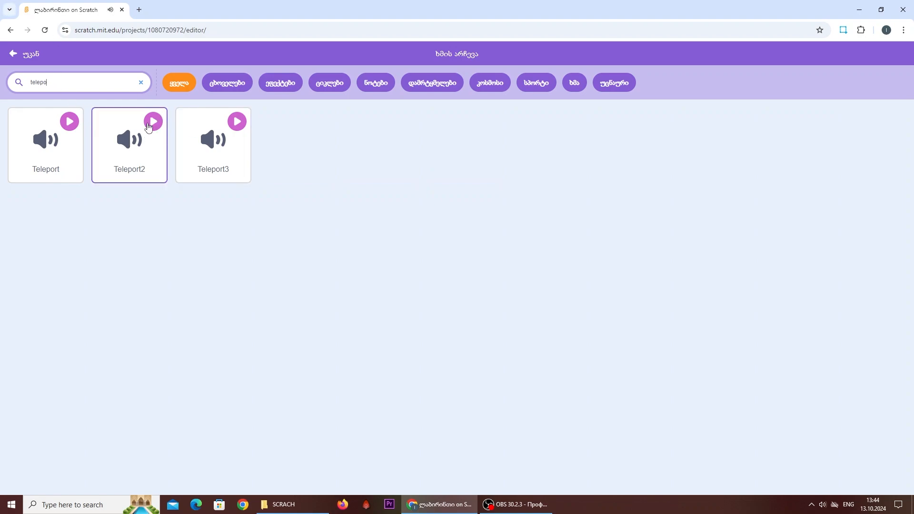
{"action": "left_click", "coordinate": [69, 125]}
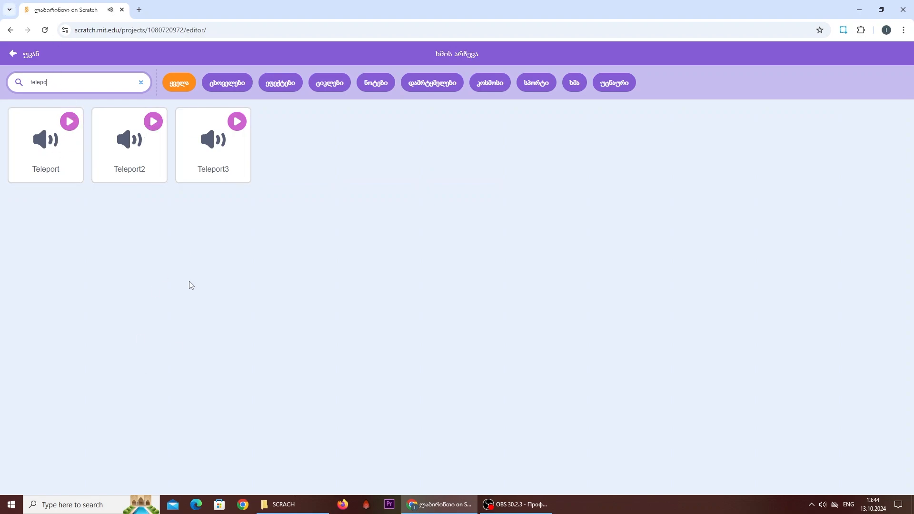
{"action": "left_click", "coordinate": [23, 358]}
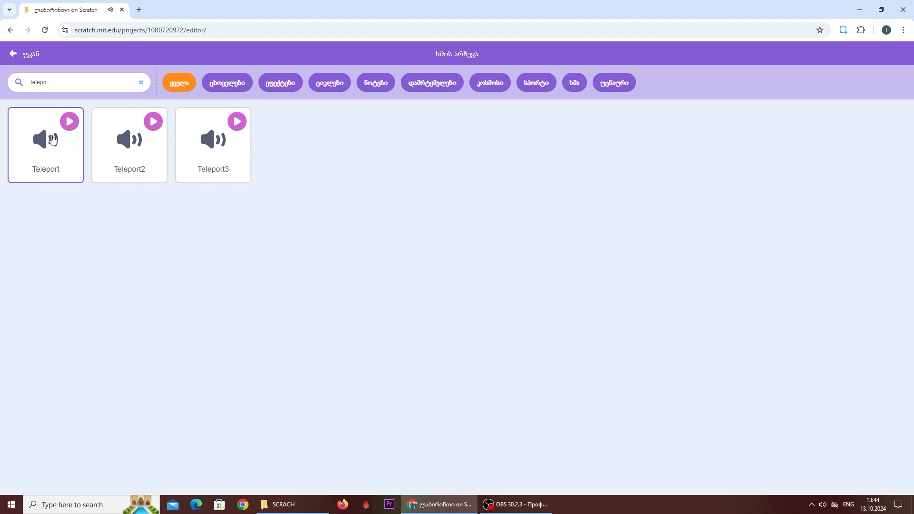
{"action": "left_click", "coordinate": [100, 168]}
{"action": "left_click", "coordinate": [91, 328]}
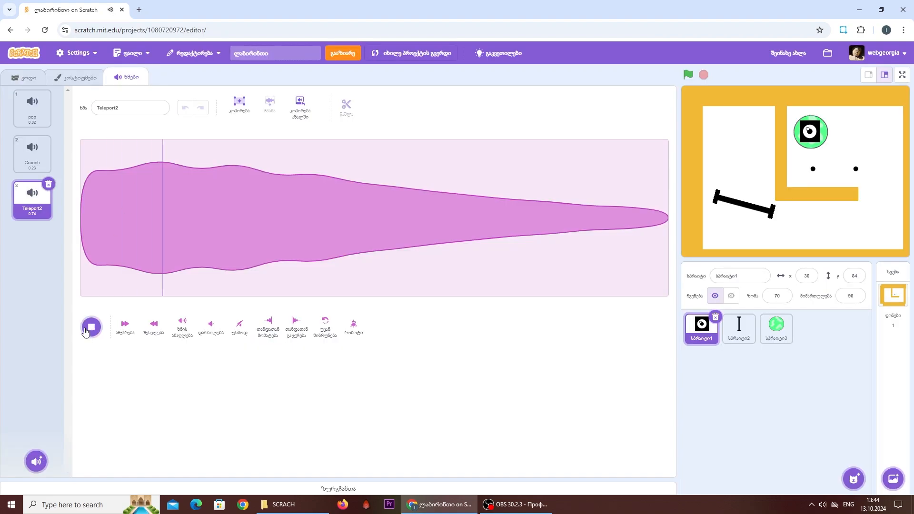
- Add a play-until-done block for the Teleport2 sound below the glide block
{"action": "left_click", "coordinate": [21, 77]}
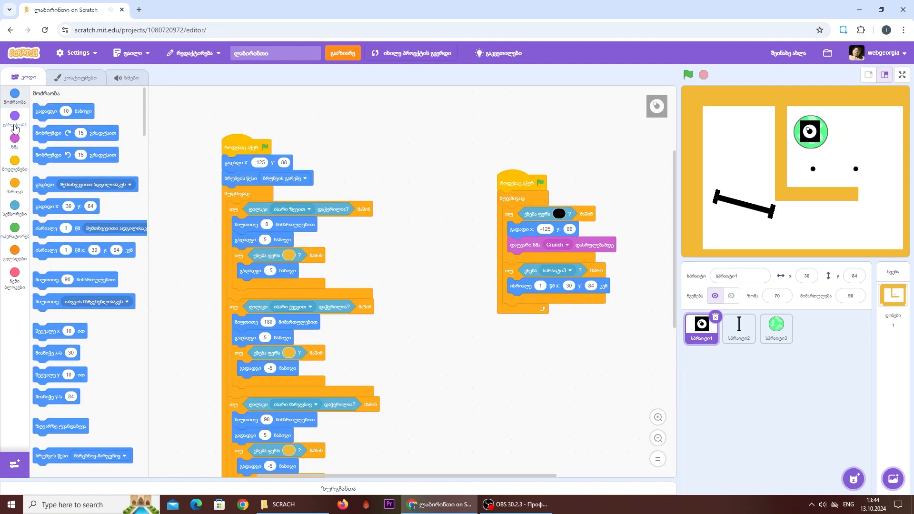
{"action": "left_click", "coordinate": [15, 140]}
{"action": "left_click_drag", "start_coordinate": [55, 115], "coordinate": [529, 305]}
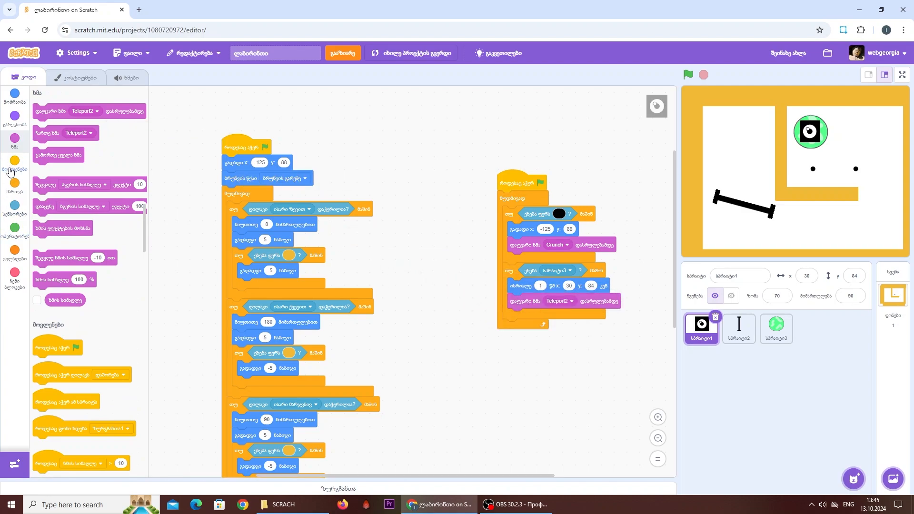
- Add a 0.4-second wait block below the Teleport2 sound block
{"action": "left_click", "coordinate": [3, 191]}
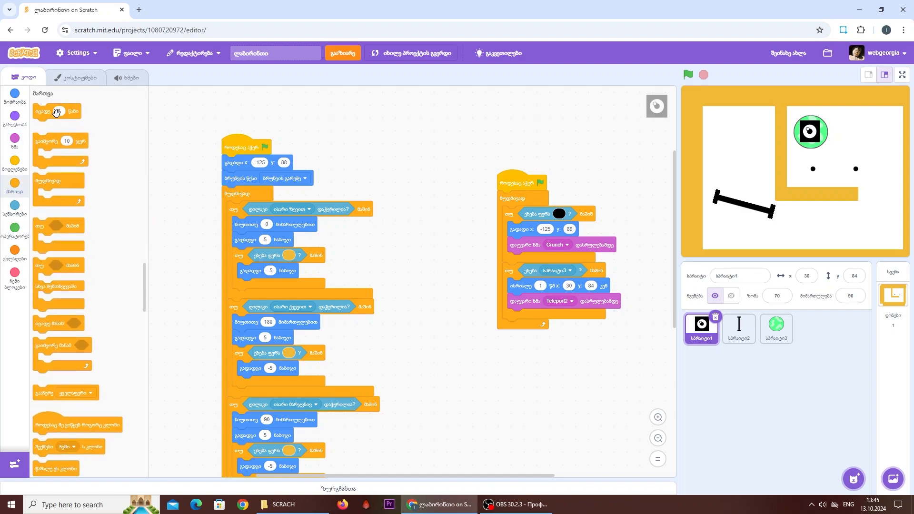
{"action": "left_click_drag", "start_coordinate": [60, 111], "coordinate": [462, 362]}
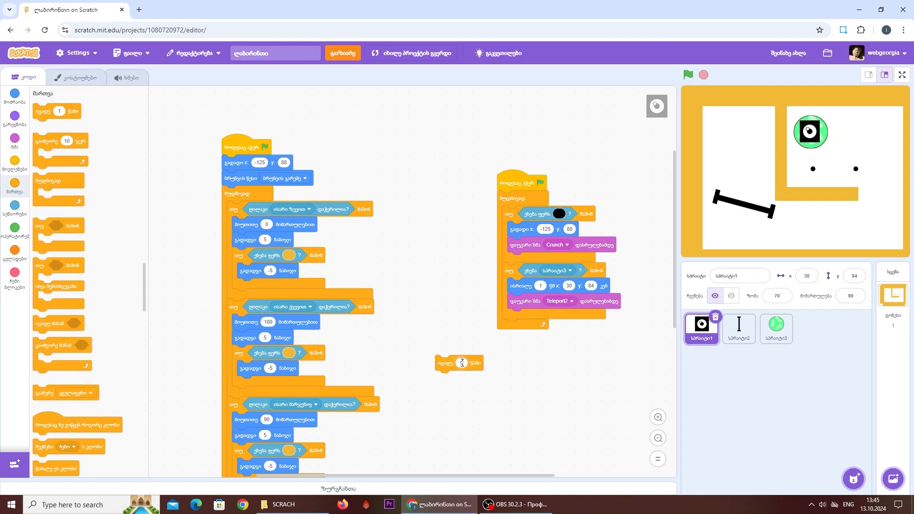
{"action": "type", "text": "4"}
{"action": "left_click_drag", "start_coordinate": [474, 357], "coordinate": [500, 322]}
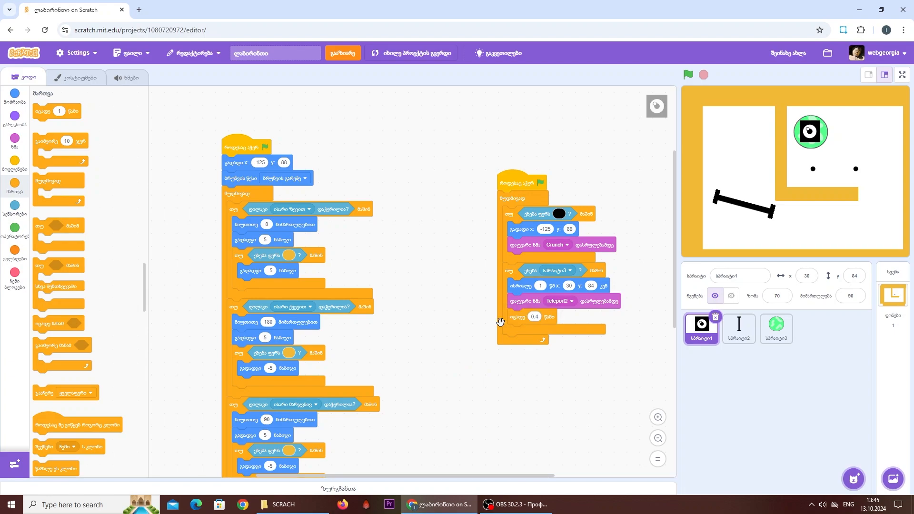
- Add a broadcast block with the new message "შენ გაიმარჯვე" below the 0.4-second wait
{"action": "left_click", "coordinate": [14, 164]}
{"action": "left_click_drag", "start_coordinate": [75, 295], "coordinate": [428, 358]}
{"action": "left_click", "coordinate": [429, 358]}
{"action": "left_click", "coordinate": [399, 376]}
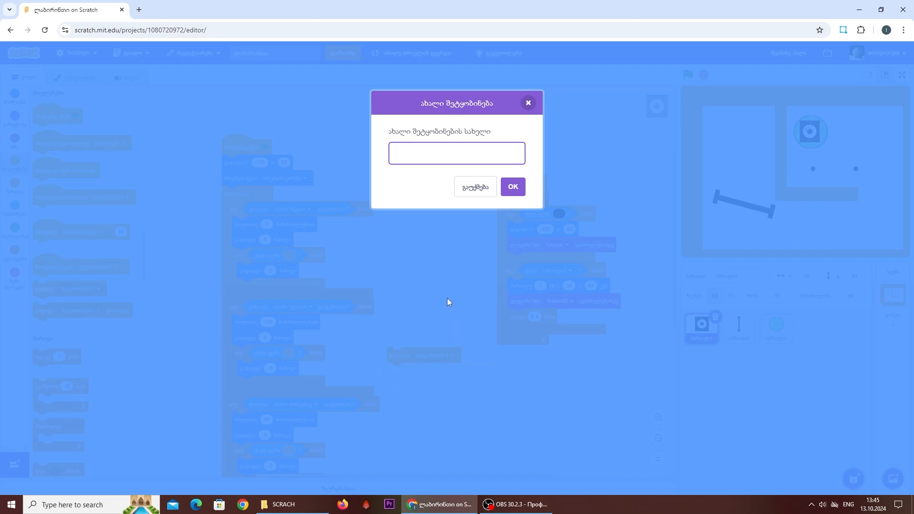
{"action": "key", "text": "alt+shift"}
{"action": "type", "text": "შეხ"}
{"action": "type", "text": " გაიმარჯვე"}
{"action": "key", "text": "Return"}
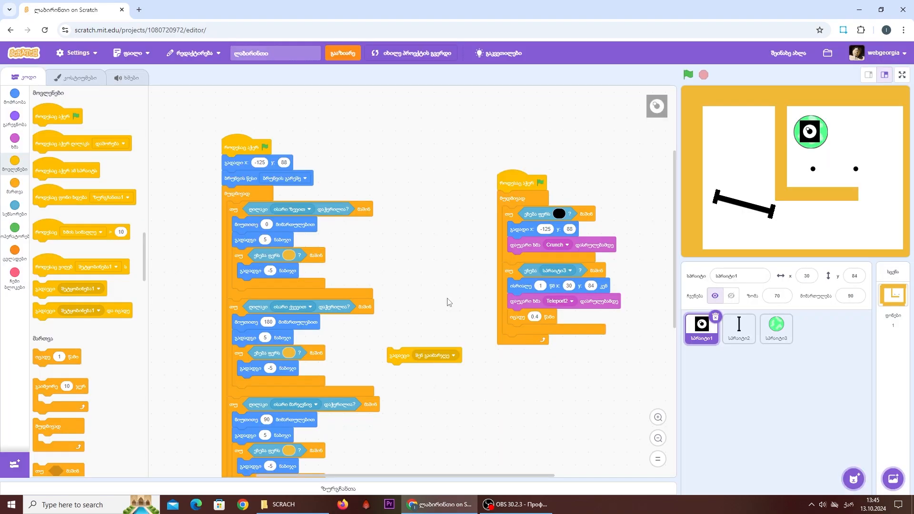
{"action": "left_click_drag", "start_coordinate": [398, 355], "coordinate": [521, 333]}
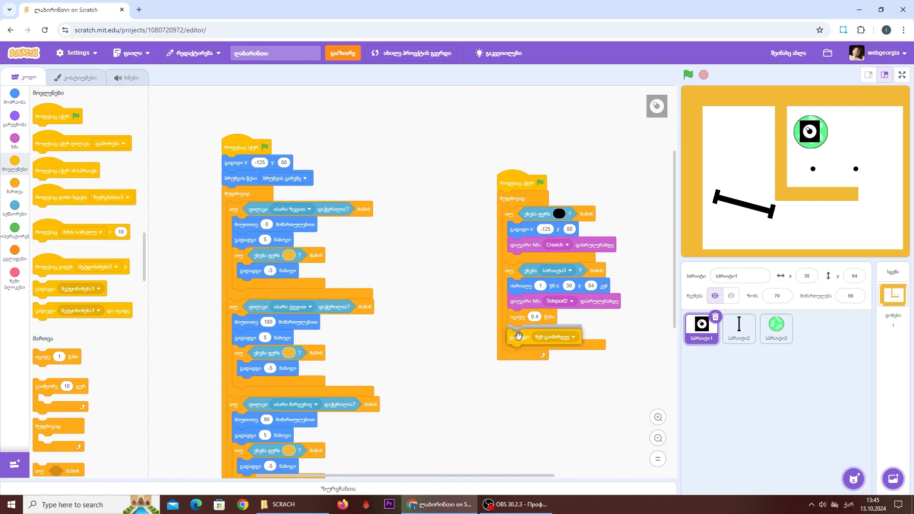
- Add a stop block set to "ეს სკრიპტი" below the broadcast block
{"action": "left_click", "coordinate": [10, 190]}
{"action": "left_click_drag", "start_coordinate": [70, 392], "coordinate": [524, 351]}
{"action": "left_click", "coordinate": [513, 410]}
{"action": "left_click", "coordinate": [473, 444]}
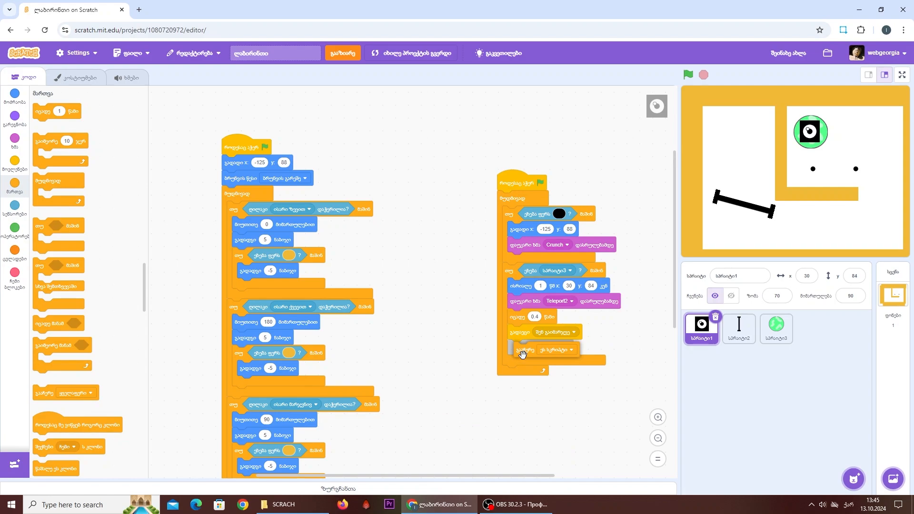
- Test the game in full screen by steering the sprite to the green circle, and stop it
{"action": "left_click", "coordinate": [687, 75]}
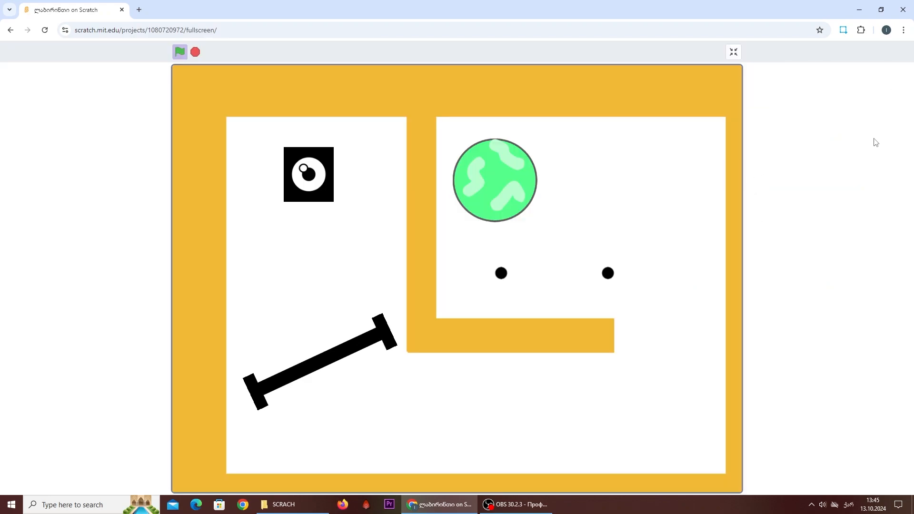
{"action": "left_click", "coordinate": [901, 75]}
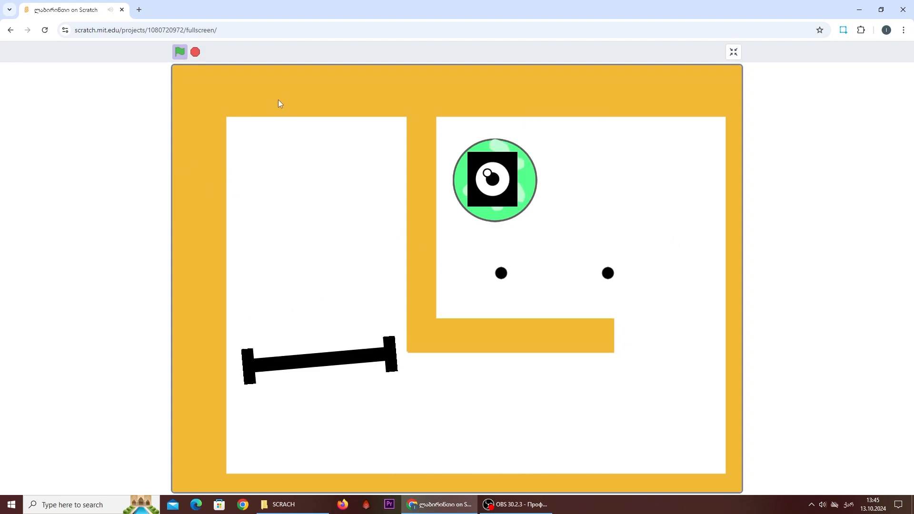
{"action": "left_click", "coordinate": [195, 52]}
{"action": "left_click", "coordinate": [733, 51]}
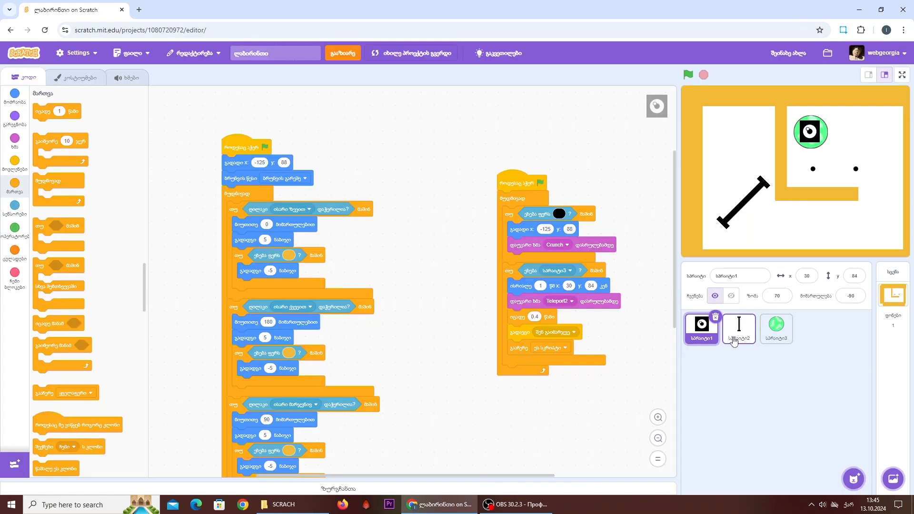
- Paint a new sprite as a centred horizontal black rectangle about 123 by 23 pixels, with outline width 0
{"action": "mouse_move", "coordinate": [854, 478]}
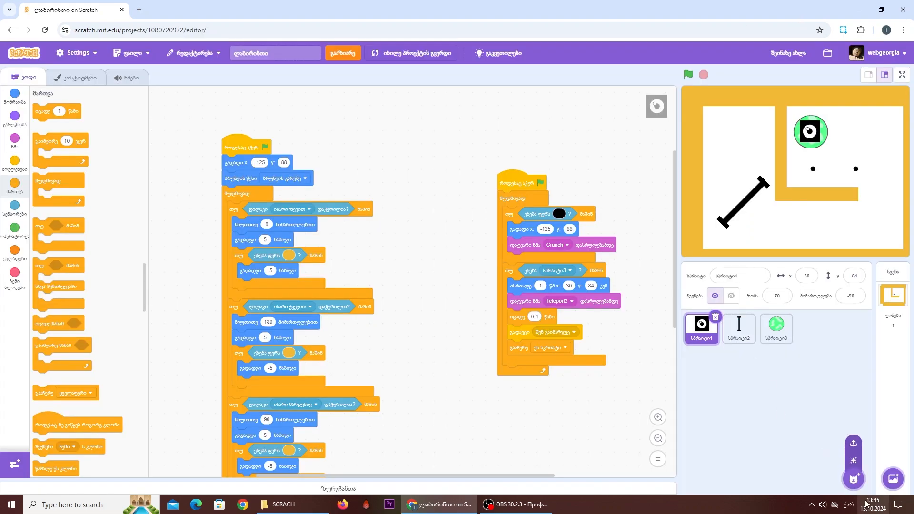
{"action": "left_click", "coordinate": [845, 452]}
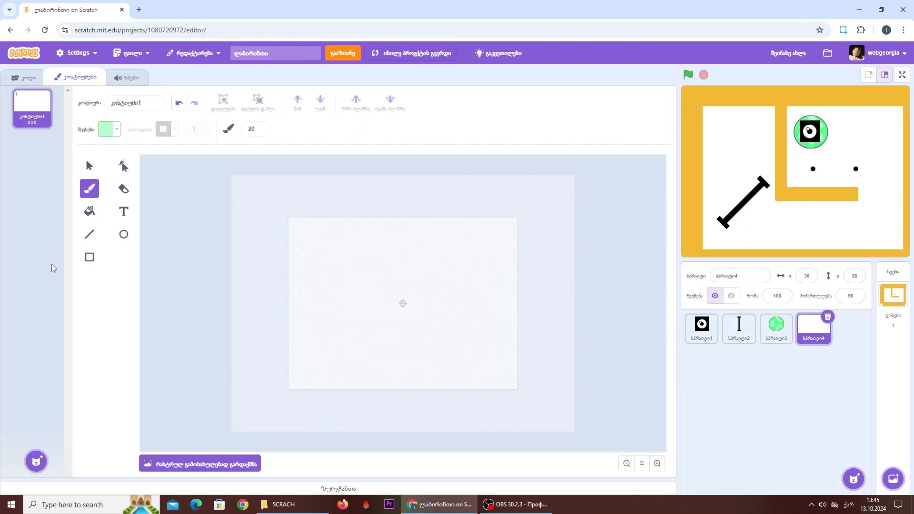
{"action": "left_click", "coordinate": [87, 254]}
{"action": "left_click", "coordinate": [104, 127]}
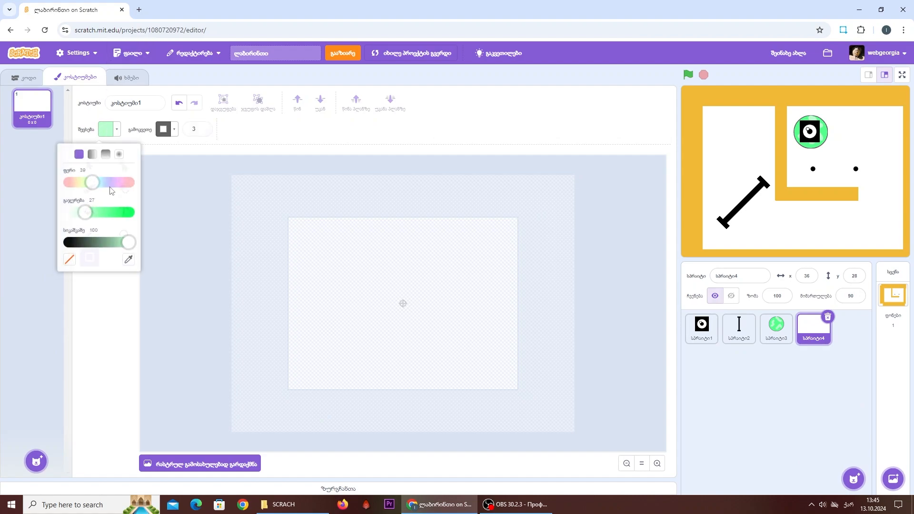
{"action": "left_click_drag", "start_coordinate": [127, 241], "coordinate": [67, 244]}
{"action": "left_click", "coordinate": [78, 337]}
{"action": "left_click", "coordinate": [202, 132]}
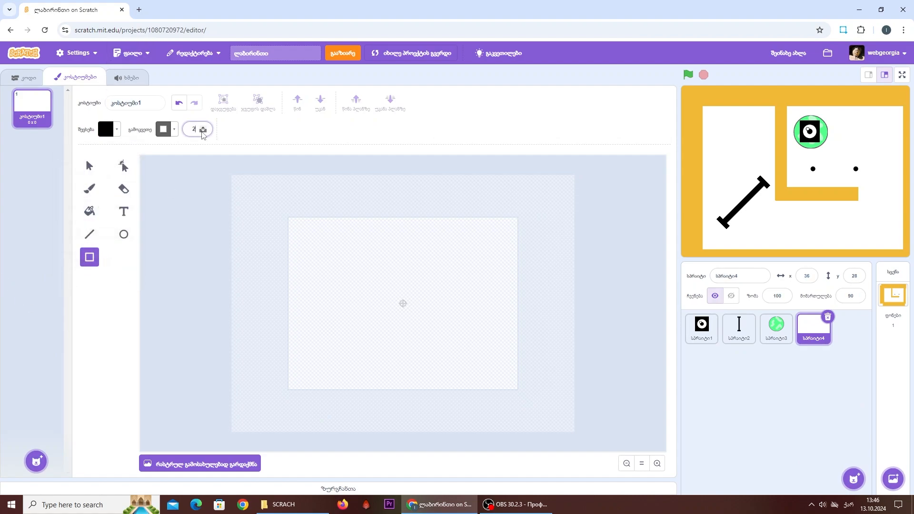
{"action": "left_click", "coordinate": [202, 132]}
{"action": "left_click", "coordinate": [202, 132]}
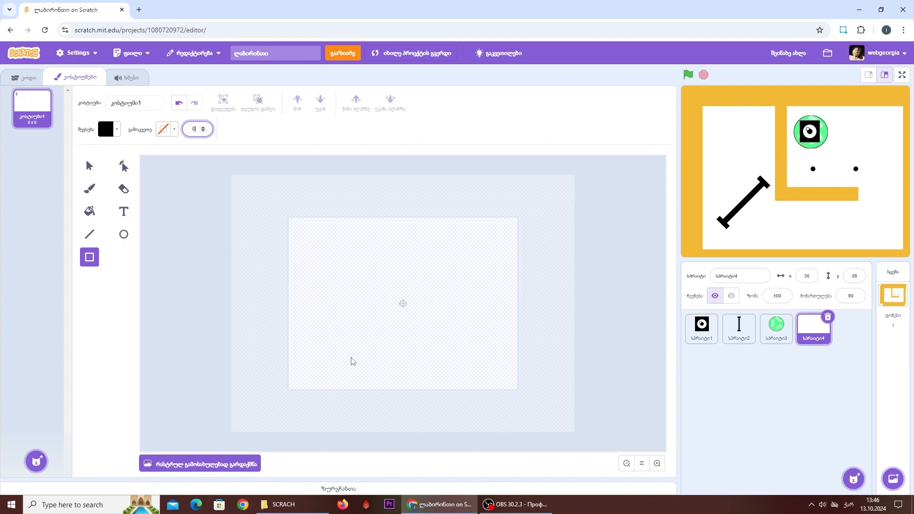
{"action": "mouse_move", "coordinate": [351, 357]}
{"action": "left_mouse_down"}
{"action": "mouse_move", "coordinate": [400, 344]}
{"action": "mouse_move", "coordinate": [445, 346]}
{"action": "mouse_move", "coordinate": [410, 340]}
{"action": "mouse_move", "coordinate": [414, 303]}
{"action": "mouse_move", "coordinate": [401, 304]}
{"action": "left_mouse_up"}
{"action": "left_click", "coordinate": [612, 313]}
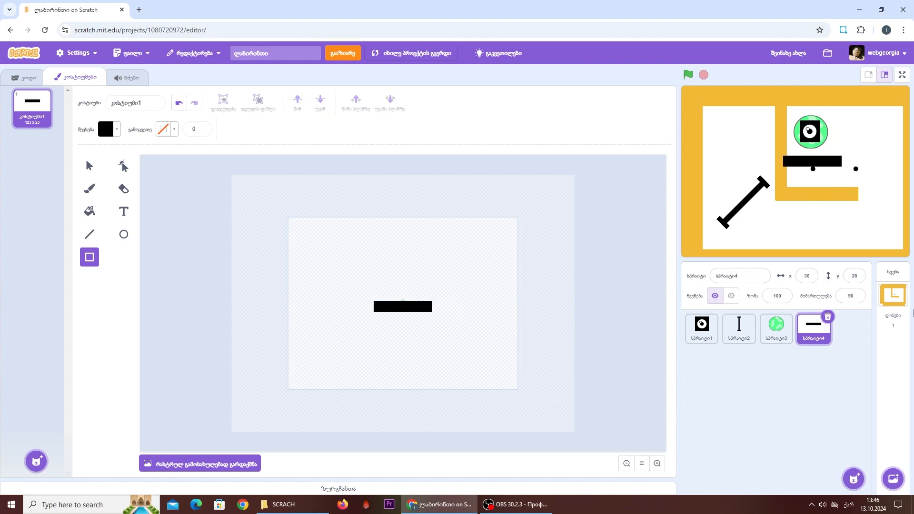
- Nudge the rightmost black dot in the backdrop slightly upward
{"action": "left_click", "coordinate": [893, 295]}
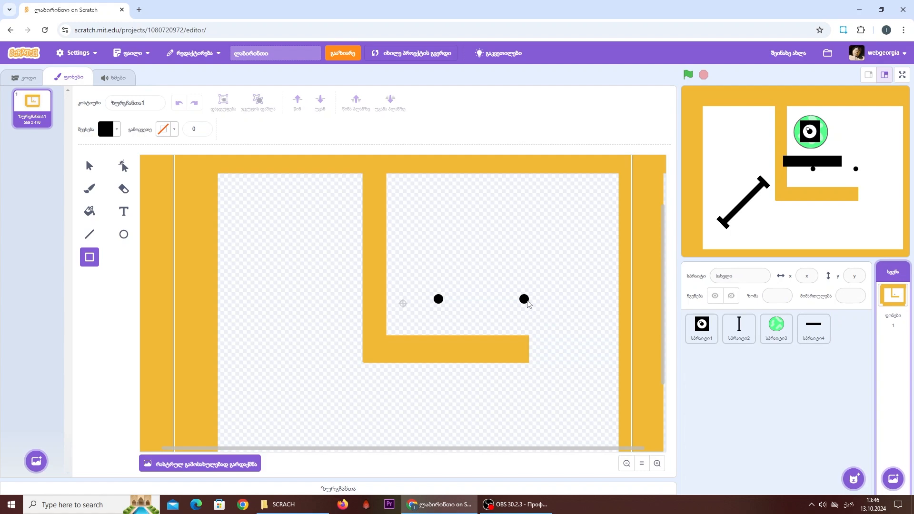
{"action": "left_click", "coordinate": [89, 165]}
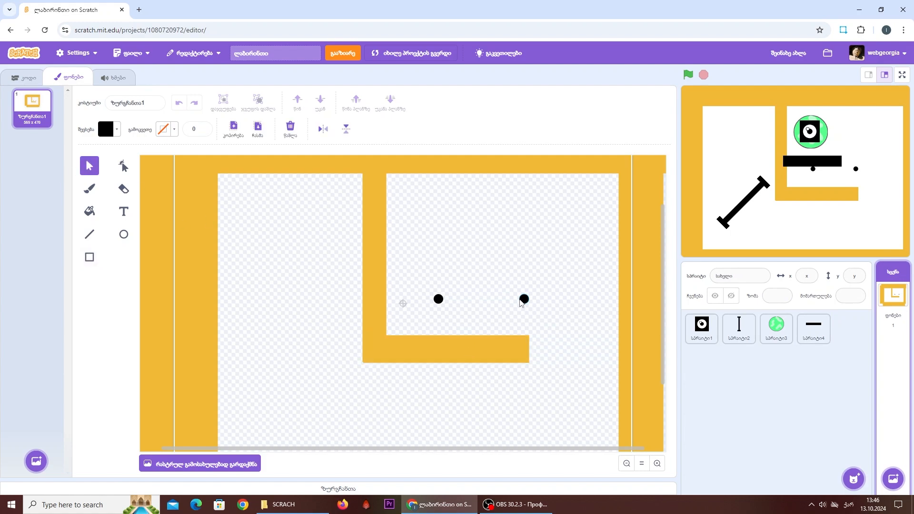
{"action": "left_click_drag", "start_coordinate": [521, 302], "coordinate": [521, 301]}
{"action": "left_click", "coordinate": [536, 333]}
- Connect the two black dots in the backdrop with a black line of width 7 and align the left dot with it
{"action": "left_click", "coordinate": [86, 236]}
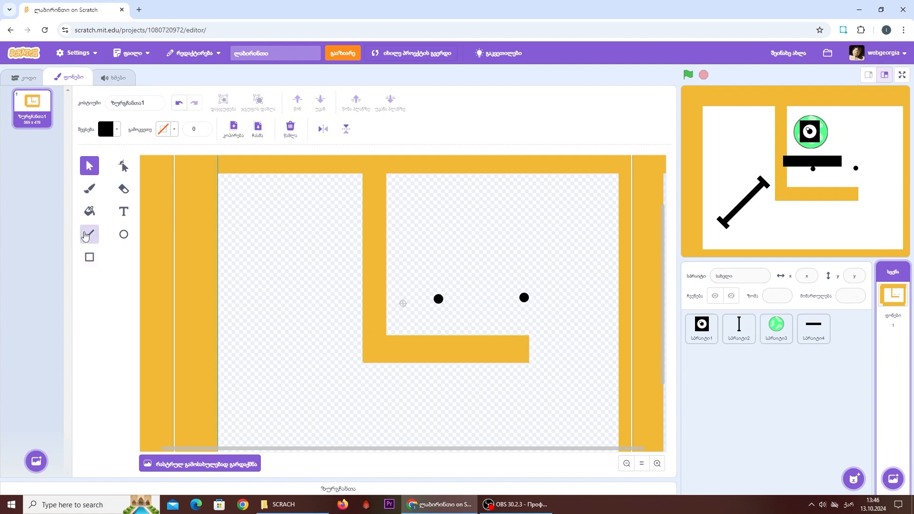
{"action": "left_click", "coordinate": [85, 235]}
{"action": "left_click", "coordinate": [524, 297]}
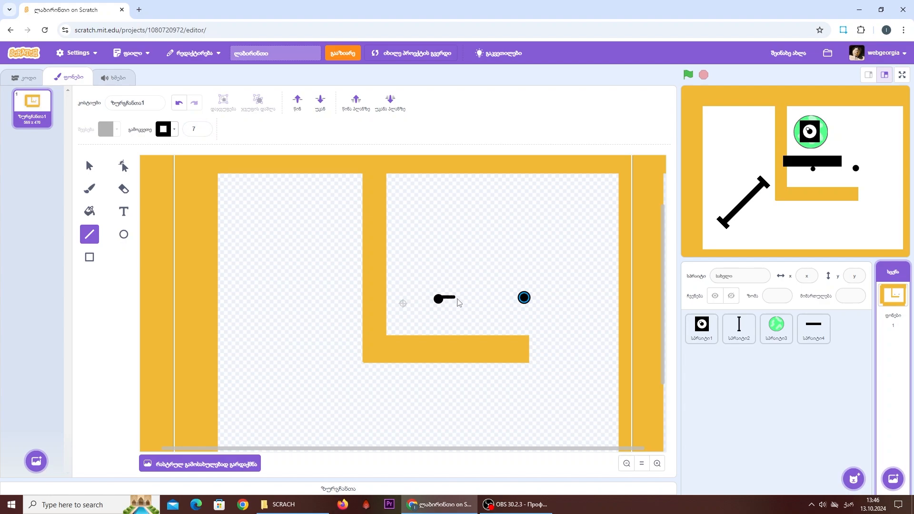
{"action": "left_click_drag", "start_coordinate": [458, 302], "coordinate": [527, 300]}
{"action": "left_click", "coordinate": [89, 165]}
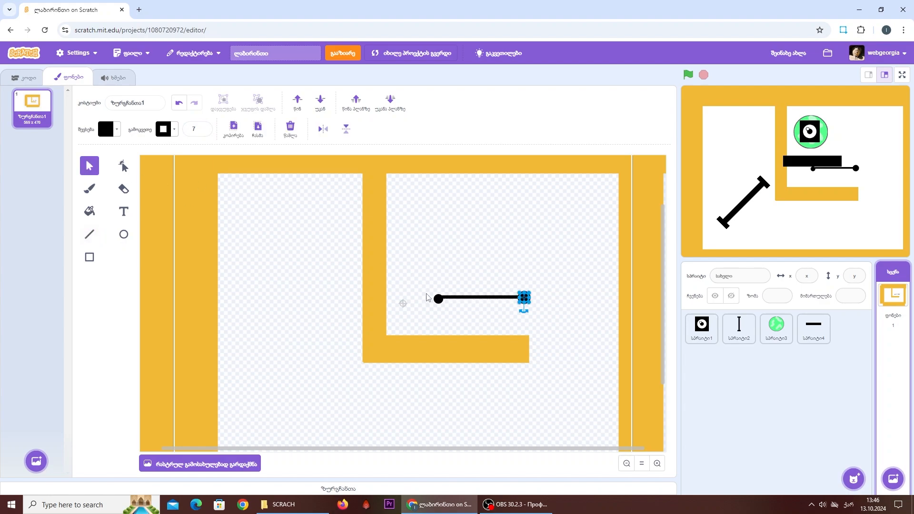
{"action": "left_click", "coordinate": [453, 283]}
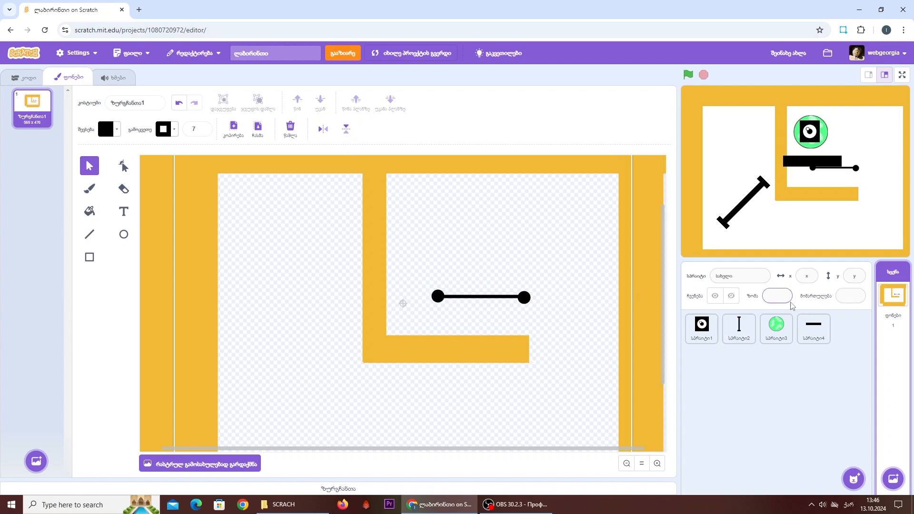
- Place the black bar sprite over the line joining the two dots, at about x 55, y 12
{"action": "left_click", "coordinate": [804, 332]}
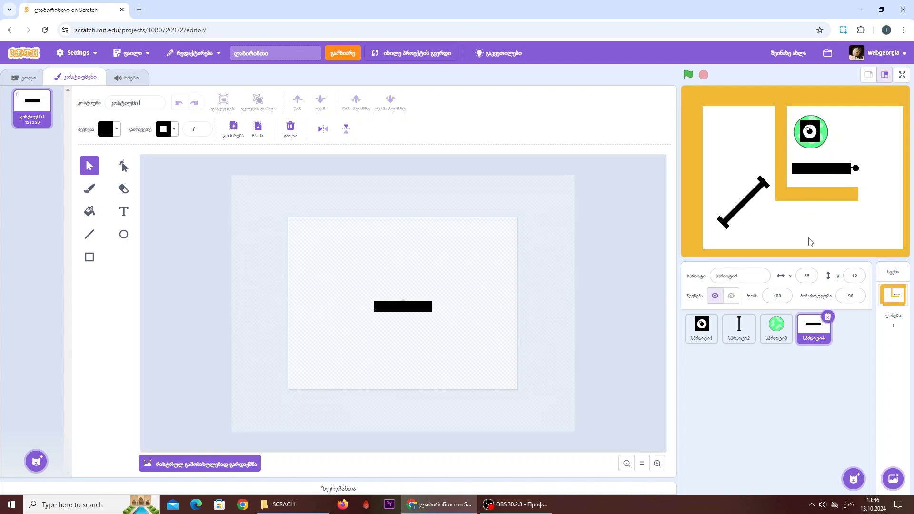
- Set the black bar sprite's size to 70 and place it against the orange wall, at about x 26, y 13
{"action": "left_click", "coordinate": [780, 297]}
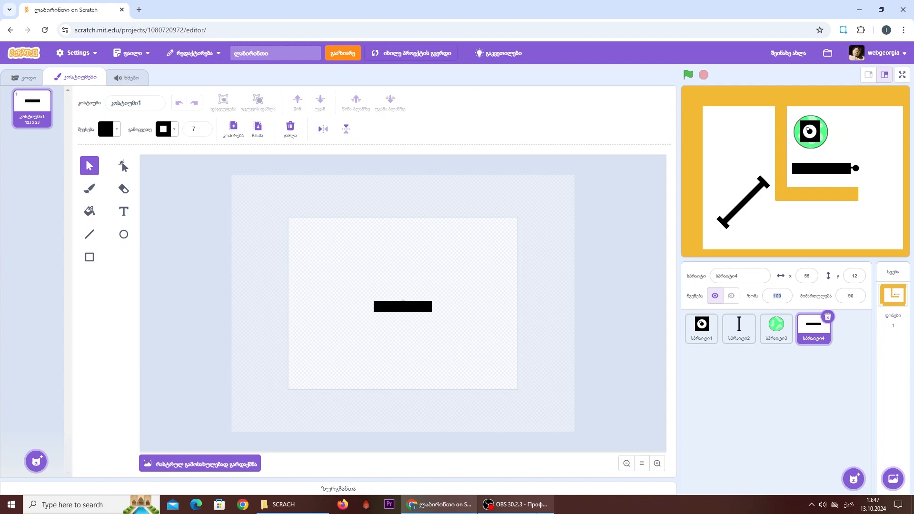
{"action": "left_click", "coordinate": [788, 390]}
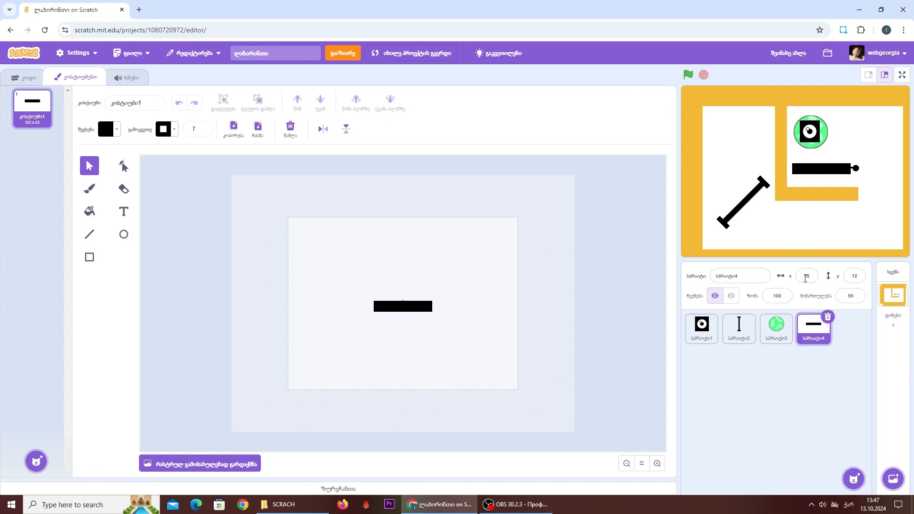
{"action": "left_click", "coordinate": [778, 296]}
{"action": "type", "text": "70"}
{"action": "left_click", "coordinate": [785, 425]}
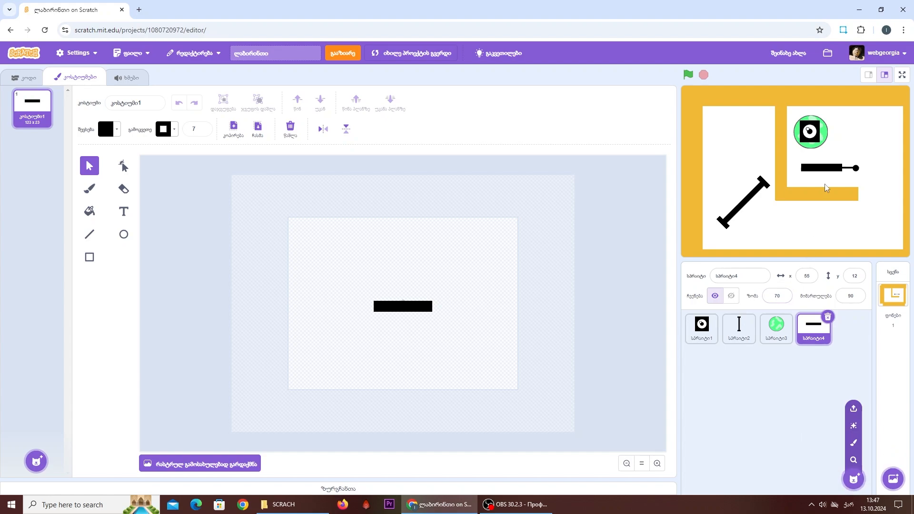
{"action": "left_click_drag", "start_coordinate": [821, 167], "coordinate": [807, 168]}
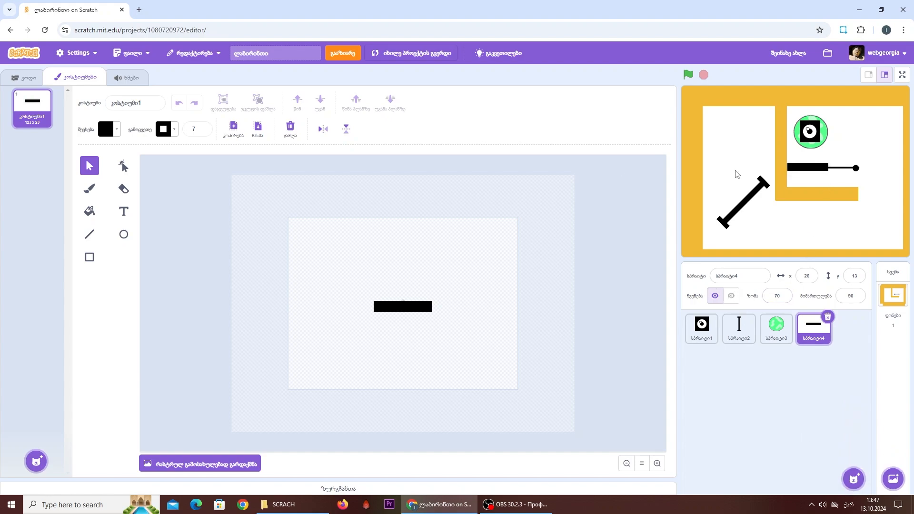
- Search the sound library for "machine" and add the Machine sound to the black bar sprite
{"action": "left_click", "coordinate": [12, 74]}
{"action": "left_click", "coordinate": [122, 78]}
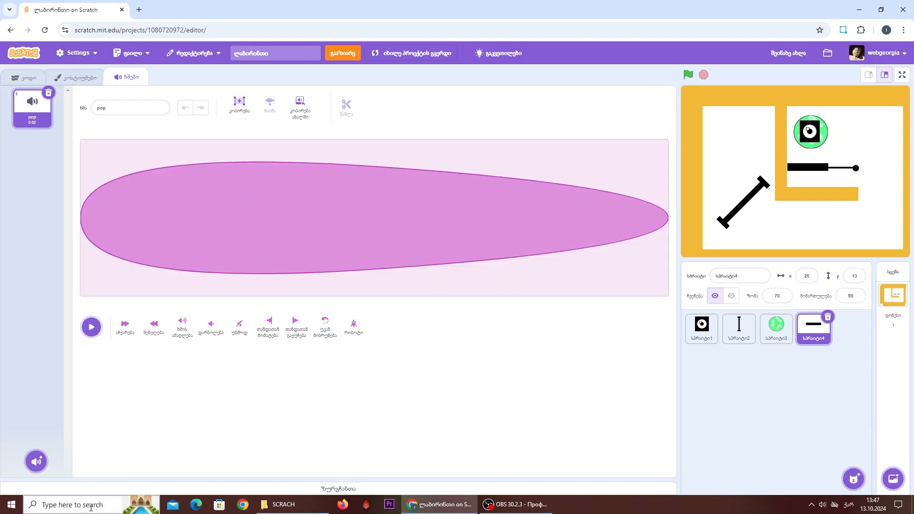
{"action": "mouse_move", "coordinate": [36, 460]}
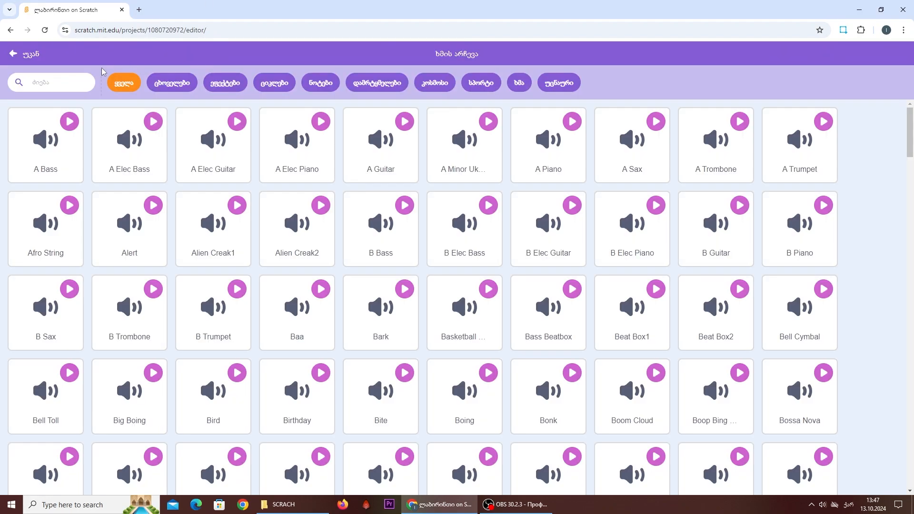
{"action": "left_click", "coordinate": [44, 82]}
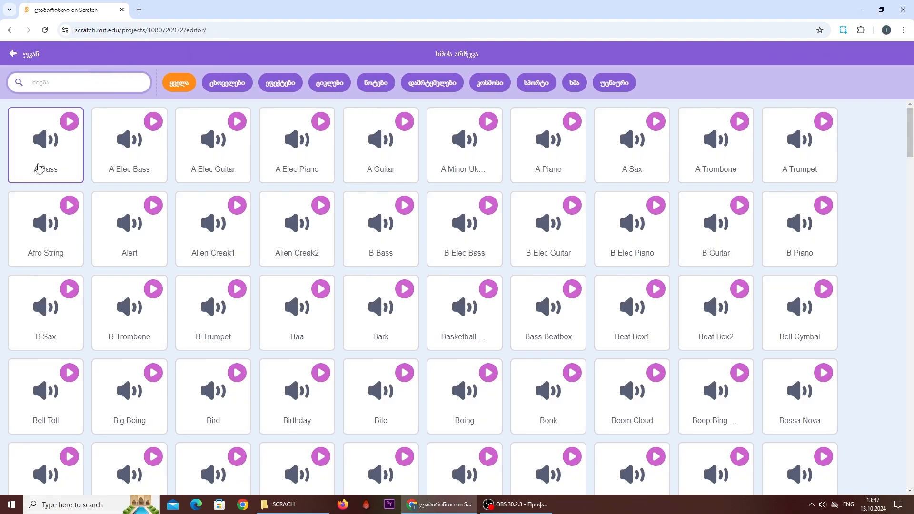
{"action": "type", "text": "machine"}
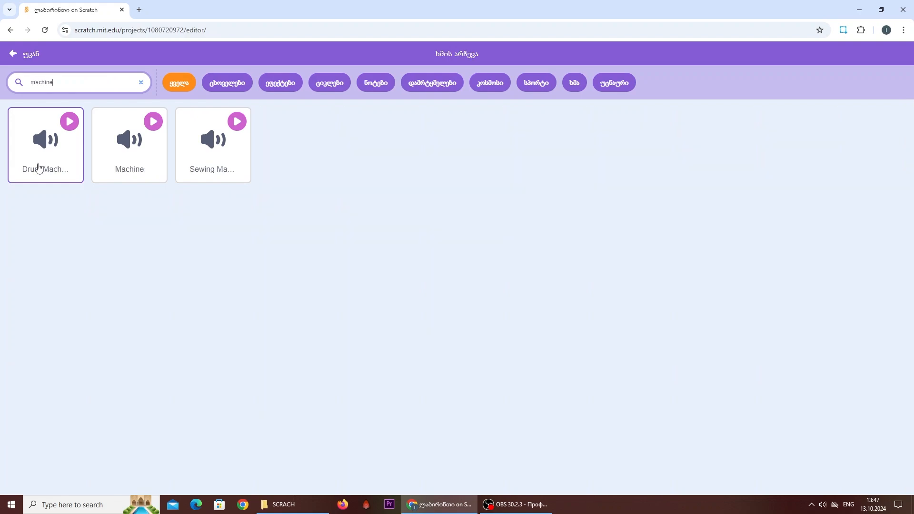
{"action": "left_click", "coordinate": [123, 148]}
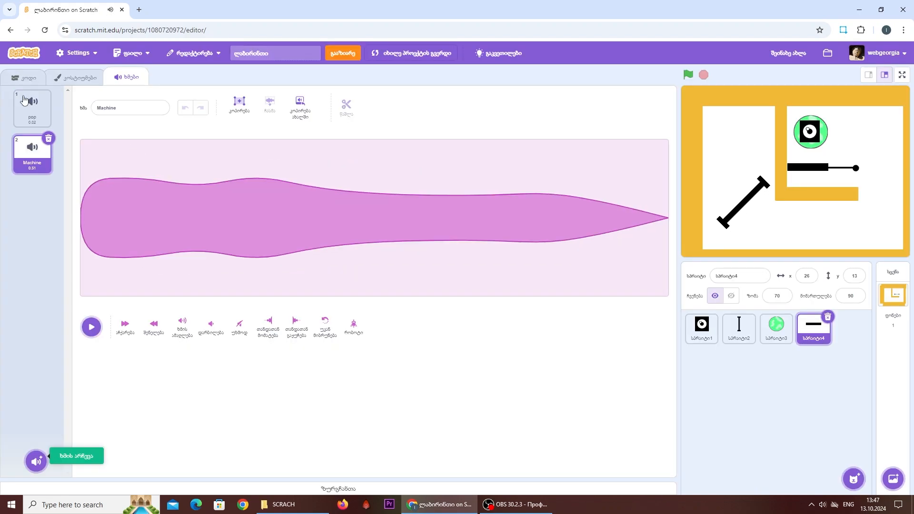
- Start a green-flag script for the black bar sprite that sets its volume to 100%
{"action": "left_click", "coordinate": [25, 77]}
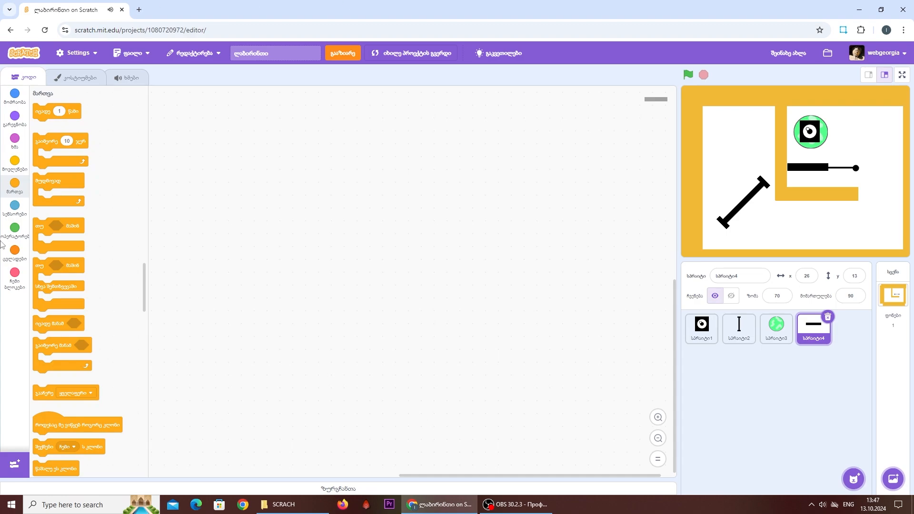
{"action": "left_click", "coordinate": [15, 161]}
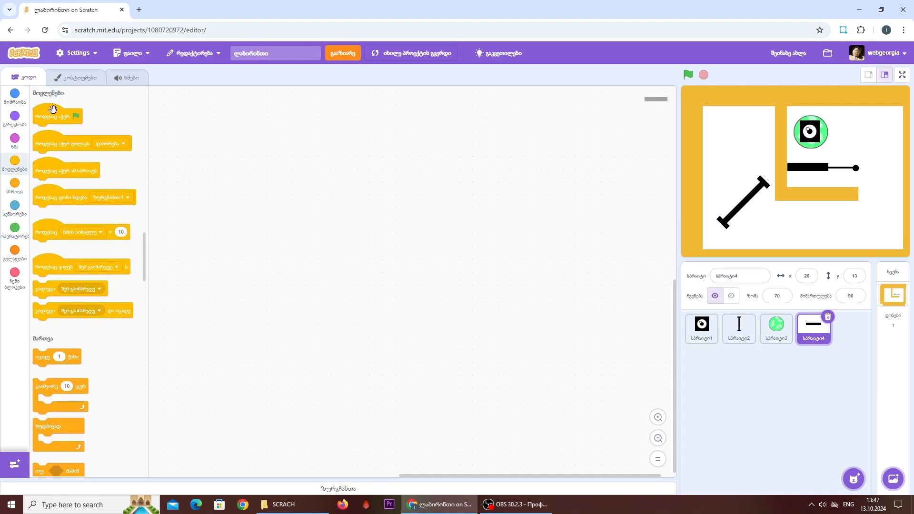
{"action": "left_click_drag", "start_coordinate": [54, 119], "coordinate": [196, 176]}
{"action": "left_click", "coordinate": [15, 139]}
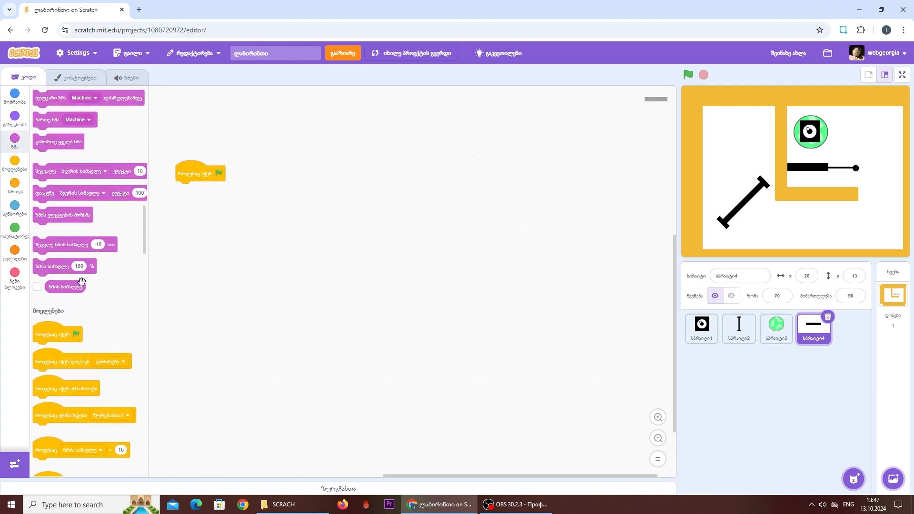
{"action": "left_click_drag", "start_coordinate": [70, 273], "coordinate": [210, 190]}
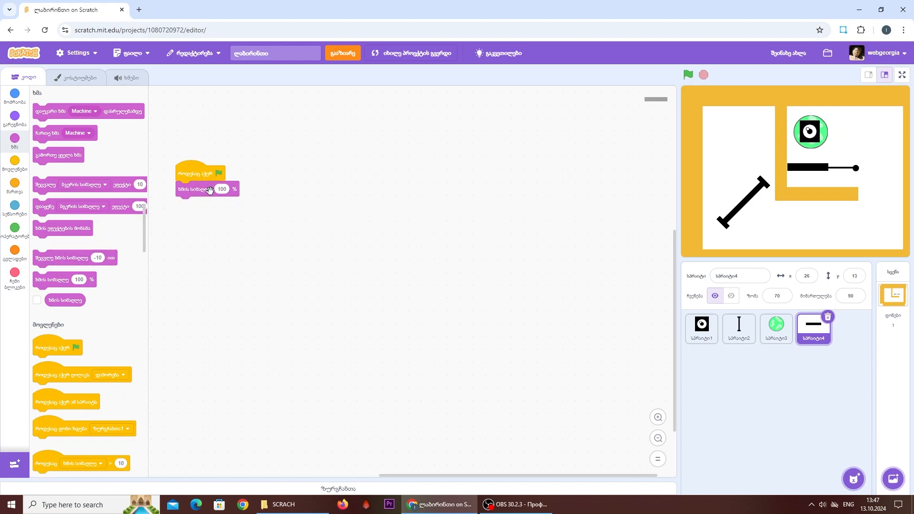
- Extend the green-flag script with a go to x 26, y 13 block followed by an empty forever loop
{"action": "left_click", "coordinate": [13, 95]}
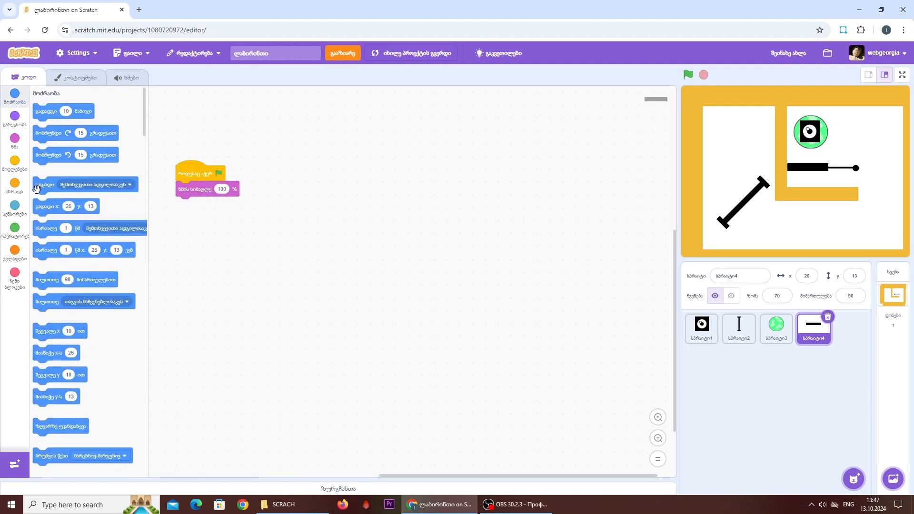
{"action": "left_click_drag", "start_coordinate": [48, 200], "coordinate": [190, 200]}
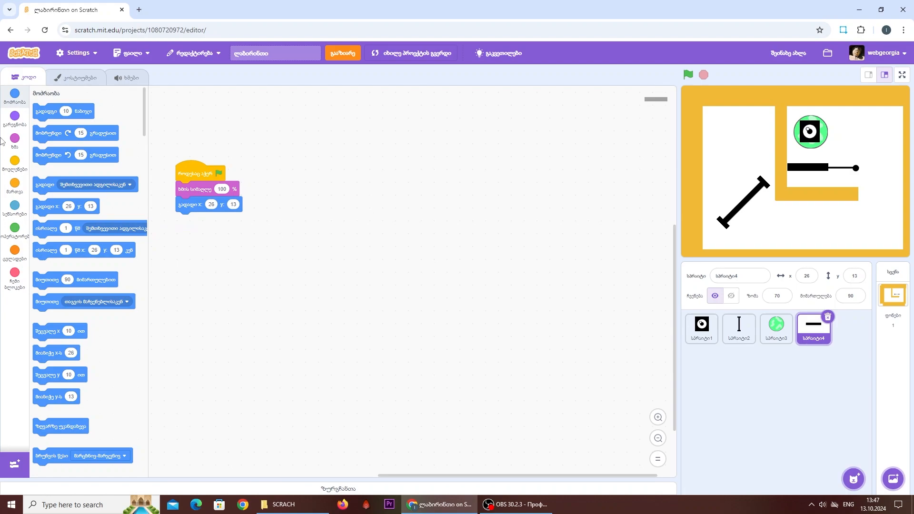
{"action": "left_click", "coordinate": [14, 184]}
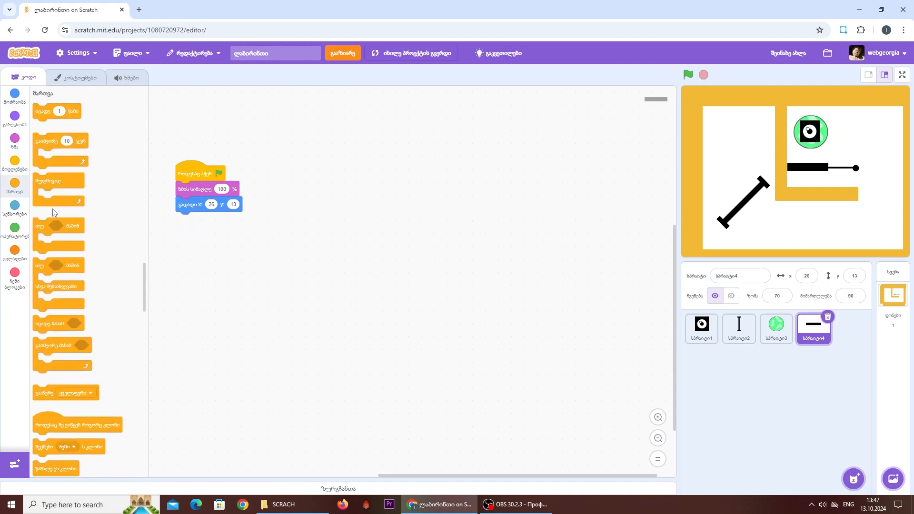
{"action": "left_click_drag", "start_coordinate": [50, 183], "coordinate": [193, 222]}
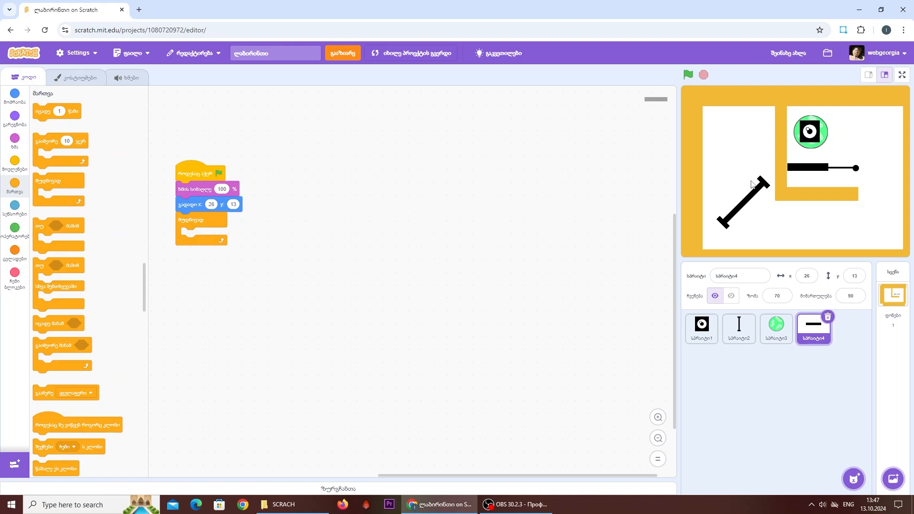
- Move the bar to the line's far end at about x 163, y 11, and add a 0.8-second glide to that position inside the forever loop
{"action": "left_click_drag", "start_coordinate": [797, 172], "coordinate": [862, 171]}
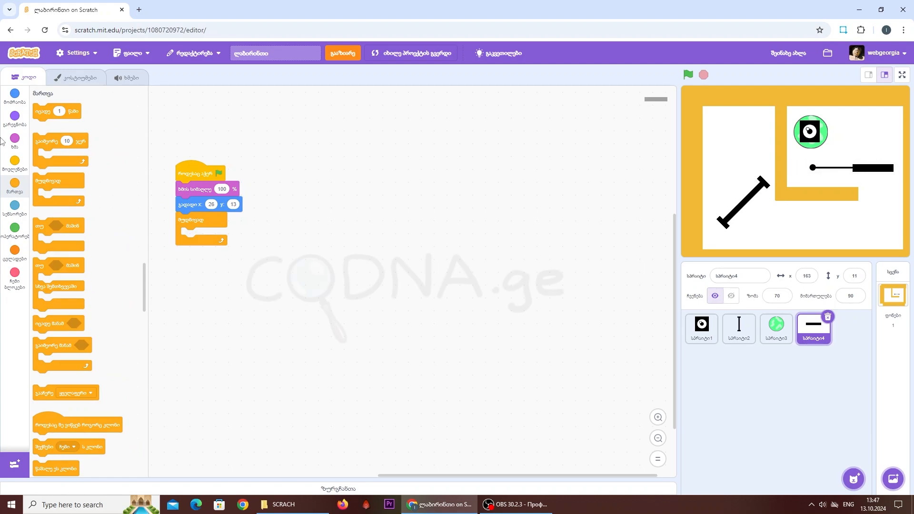
{"action": "left_click", "coordinate": [13, 100]}
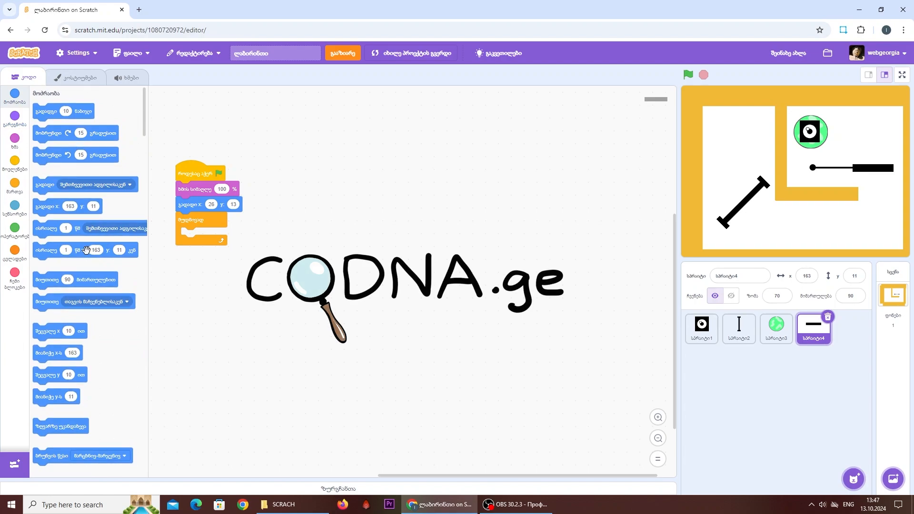
{"action": "left_click_drag", "start_coordinate": [85, 249], "coordinate": [263, 243]}
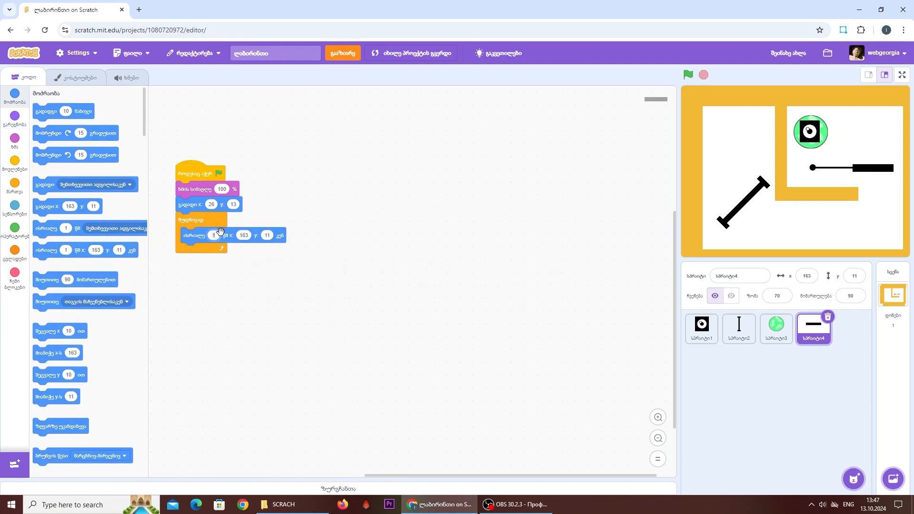
{"action": "type", "text": "0.8"}
{"action": "left_click", "coordinate": [303, 256]}
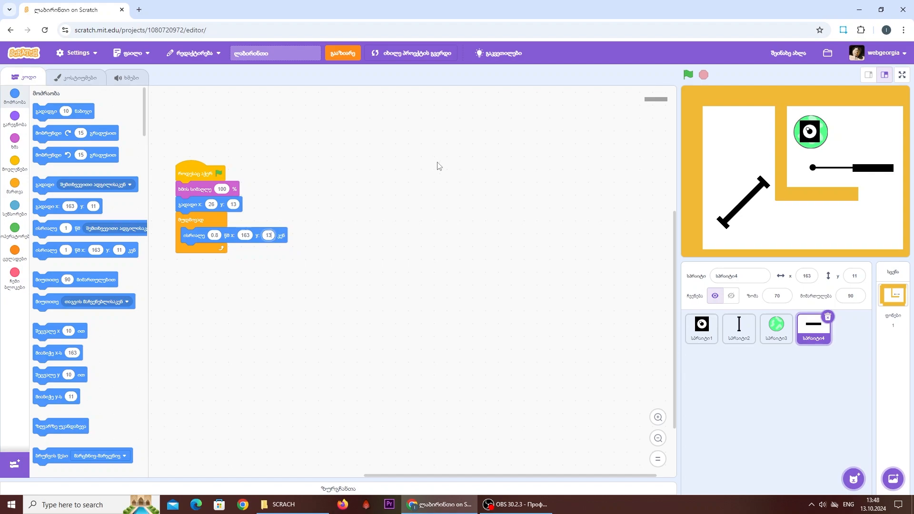
- Add a play sound Machine until done block after the glide, and duplicate both blocks inside the loop with the second glide's x set to 26
{"action": "left_click", "coordinate": [4, 142]}
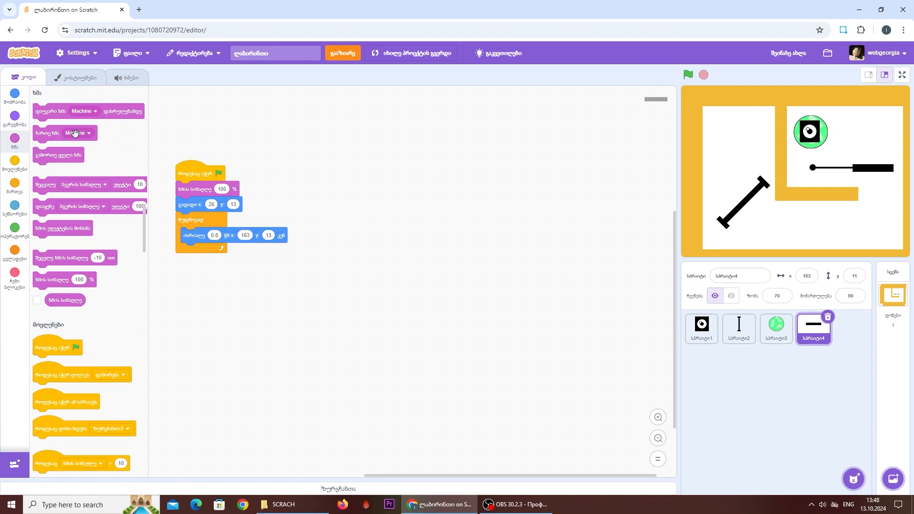
{"action": "left_click_drag", "start_coordinate": [75, 133], "coordinate": [205, 250]}
{"action": "right_click", "coordinate": [195, 238]}
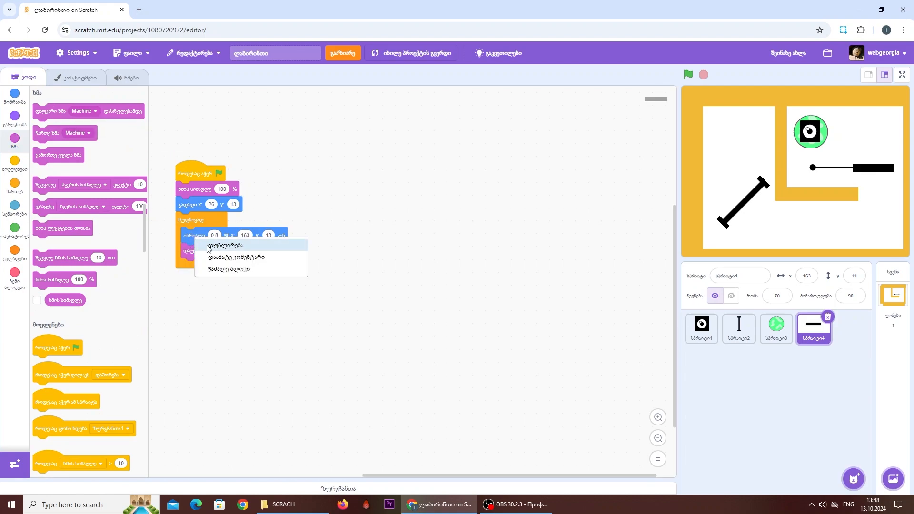
{"action": "left_click", "coordinate": [207, 246]}
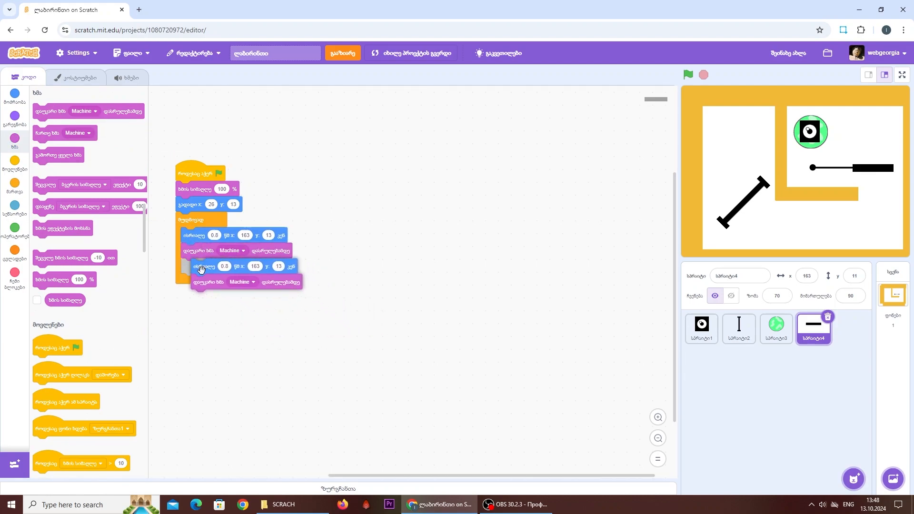
{"action": "left_click", "coordinate": [196, 270]}
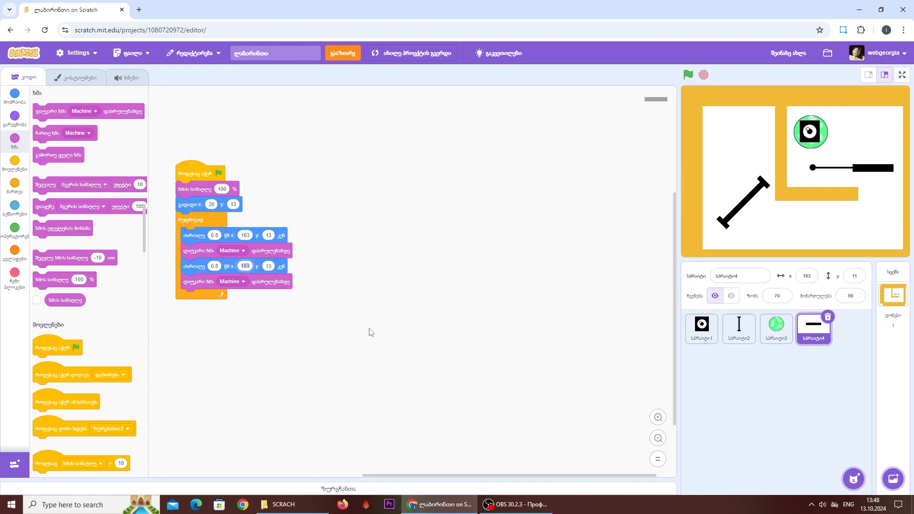
{"action": "type", "text": "26"}
- Run the project to check the black bar's back-and-forth movement, and stop it
{"action": "left_click", "coordinate": [688, 74]}
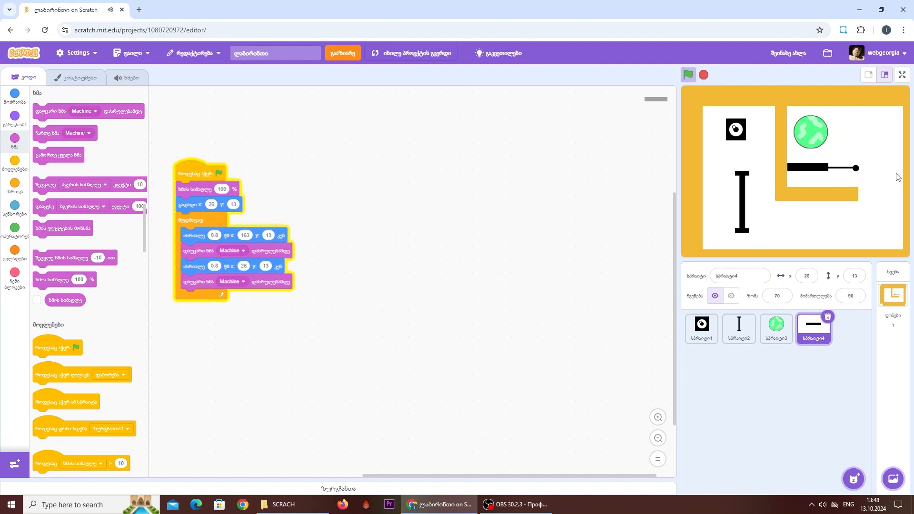
{"action": "left_click", "coordinate": [703, 74]}
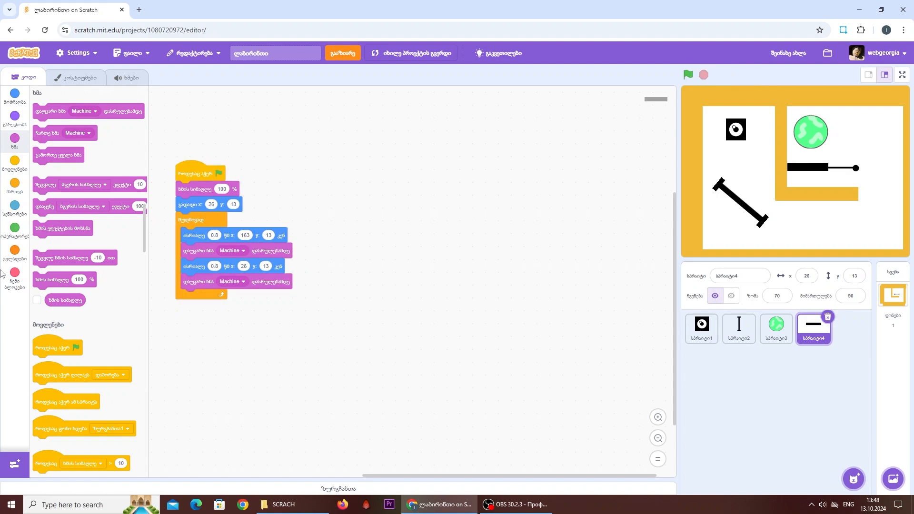
- Add a second script to the black bar sprite that sets its volume to 0% when the message შენ გაიმარჯვე is received
{"action": "left_click", "coordinate": [11, 171]}
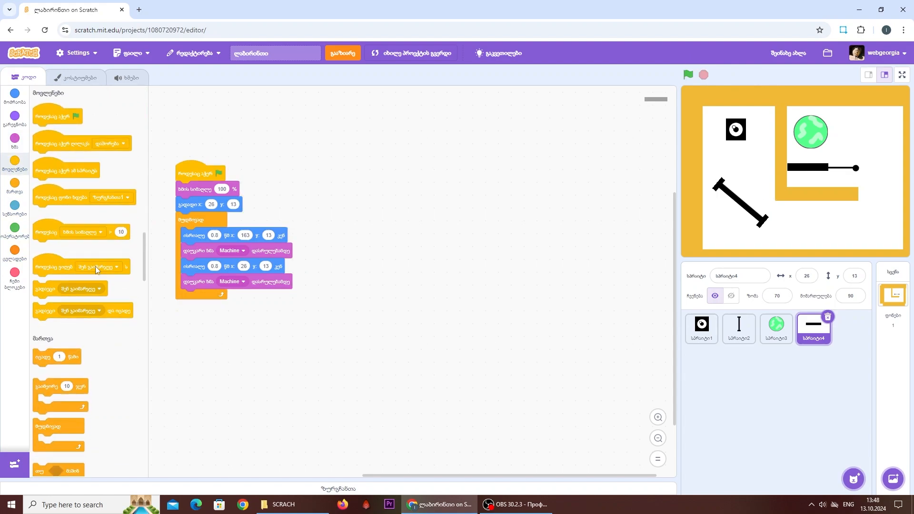
{"action": "left_click_drag", "start_coordinate": [93, 270], "coordinate": [418, 232]}
{"action": "left_click", "coordinate": [11, 152]}
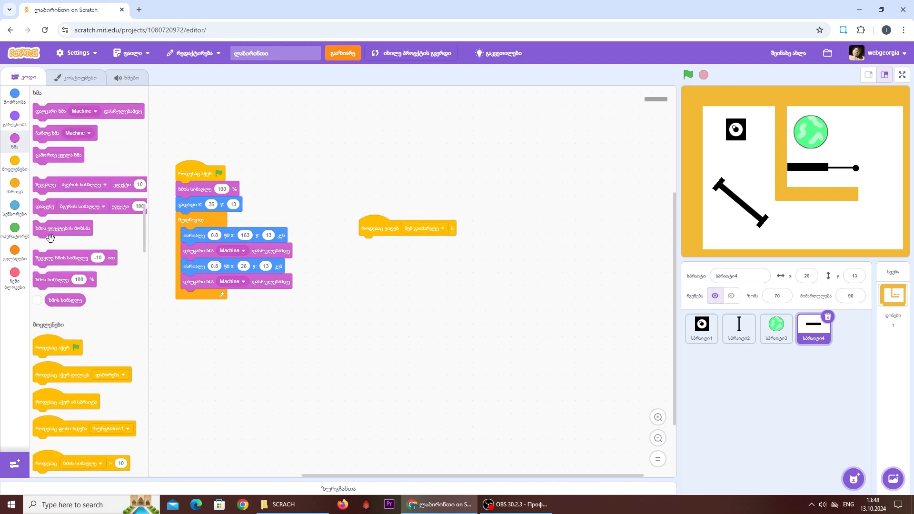
{"action": "left_click_drag", "start_coordinate": [81, 280], "coordinate": [400, 241]}
{"action": "type", "text": "00"}
{"action": "left_click", "coordinate": [474, 324]}
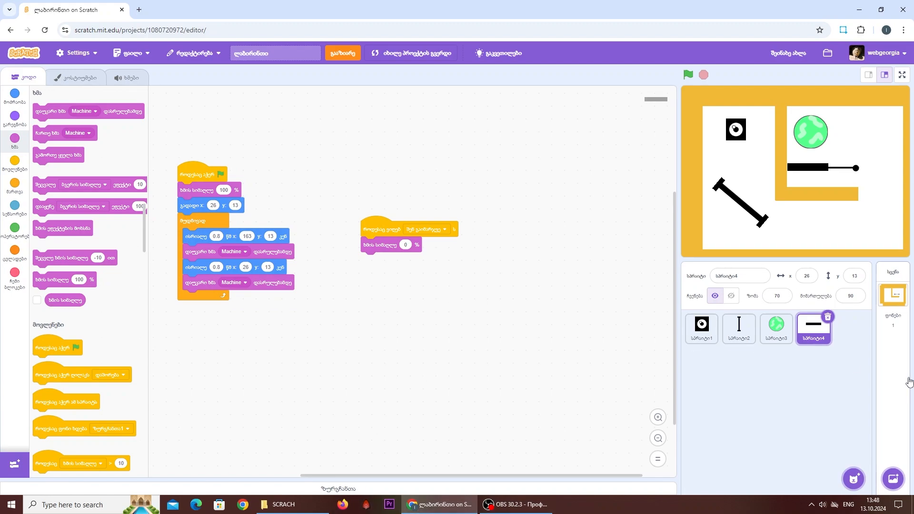
- Paint a new sprite with a bright green, black-outlined rectangle slightly larger than the stage area
{"action": "mouse_move", "coordinate": [854, 478]}
{"action": "left_click", "coordinate": [853, 443]}
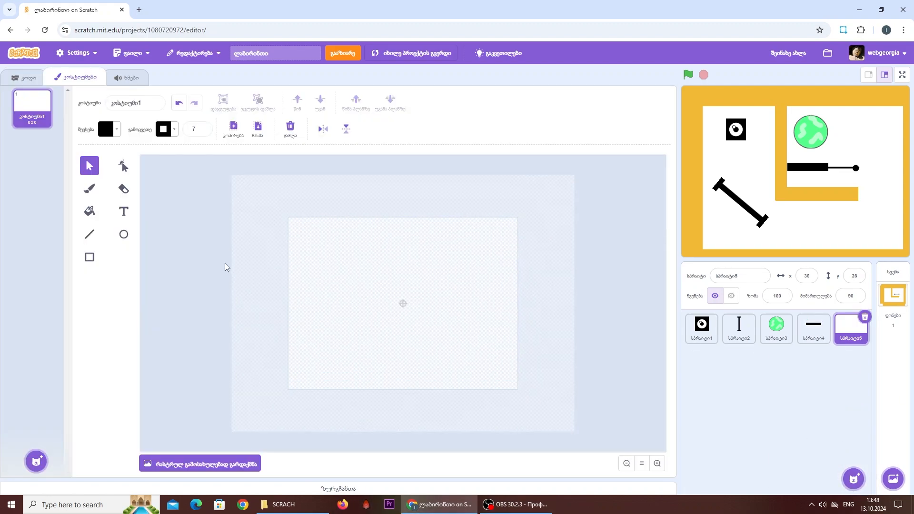
{"action": "left_click", "coordinate": [88, 257]}
{"action": "left_click", "coordinate": [116, 133]}
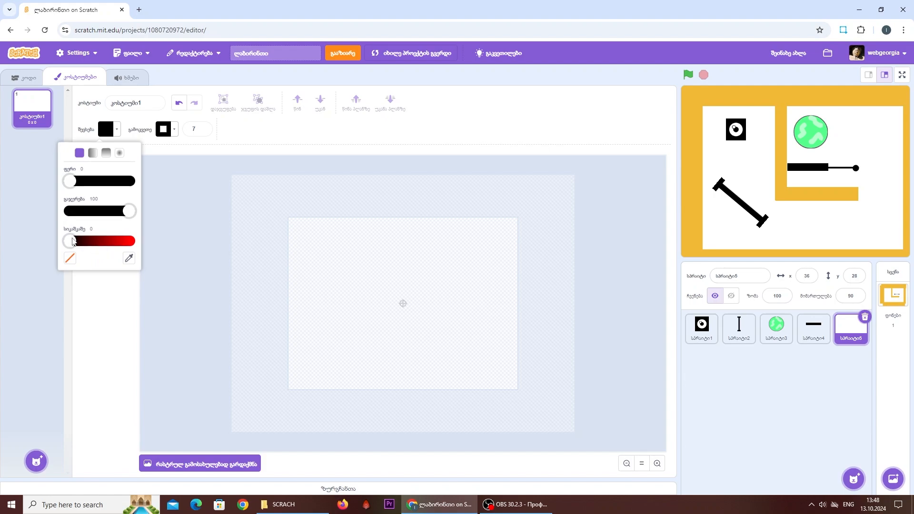
{"action": "left_click_drag", "start_coordinate": [72, 238], "coordinate": [127, 214]}
{"action": "left_click_drag", "start_coordinate": [71, 183], "coordinate": [90, 181]}
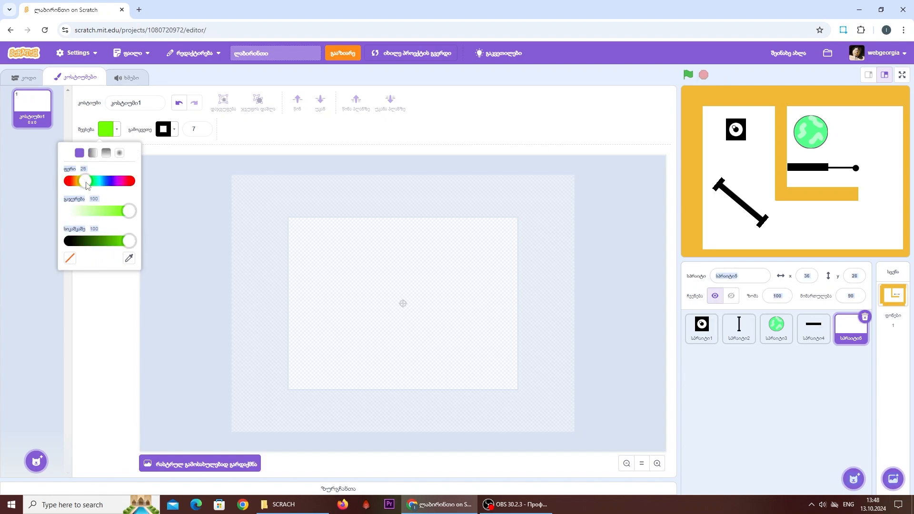
{"action": "left_click", "coordinate": [89, 339]}
{"action": "left_click_drag", "start_coordinate": [280, 211], "coordinate": [536, 393]}
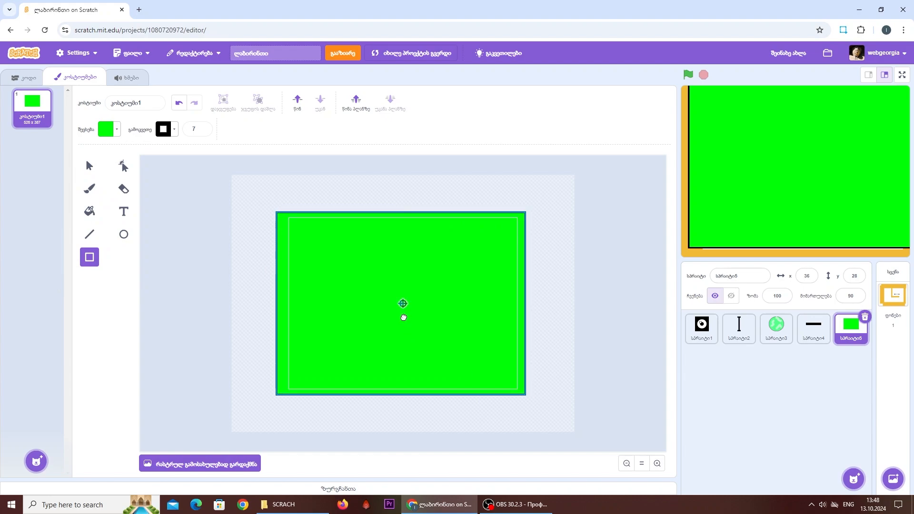
{"action": "left_click", "coordinate": [606, 364]}
- Add the black text "შენ გაიმარჯვე" on the green rectangle
{"action": "left_click", "coordinate": [122, 211]}
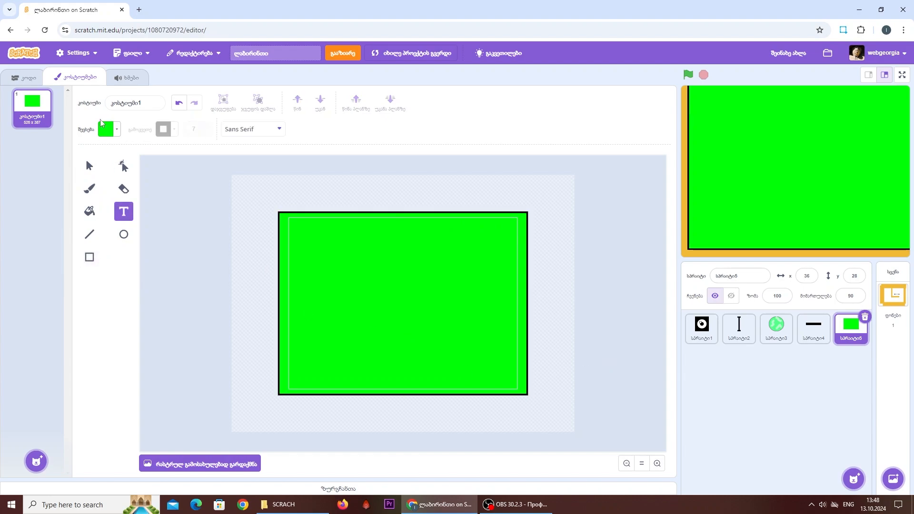
{"action": "left_click", "coordinate": [112, 130]}
{"action": "left_click_drag", "start_coordinate": [1, 231], "coordinate": [0, 233]}
{"action": "left_click", "coordinate": [320, 273]}
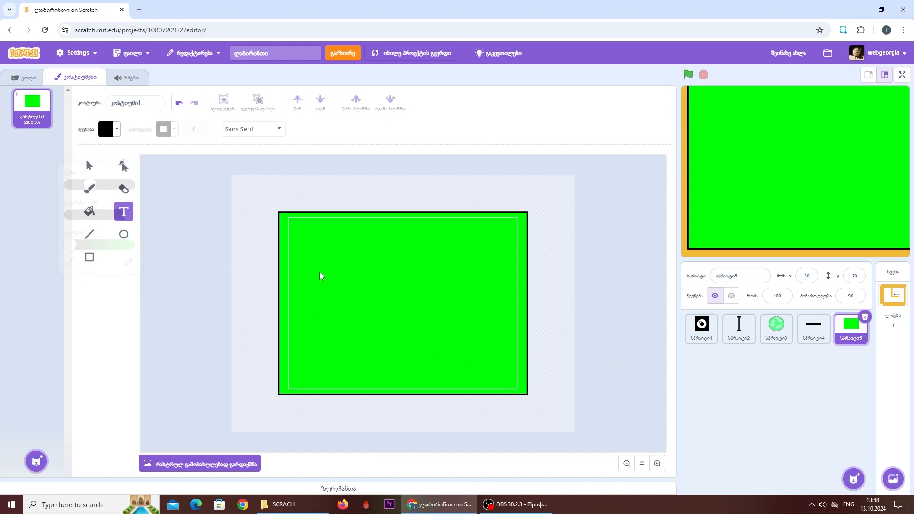
{"action": "left_click", "coordinate": [331, 246]}
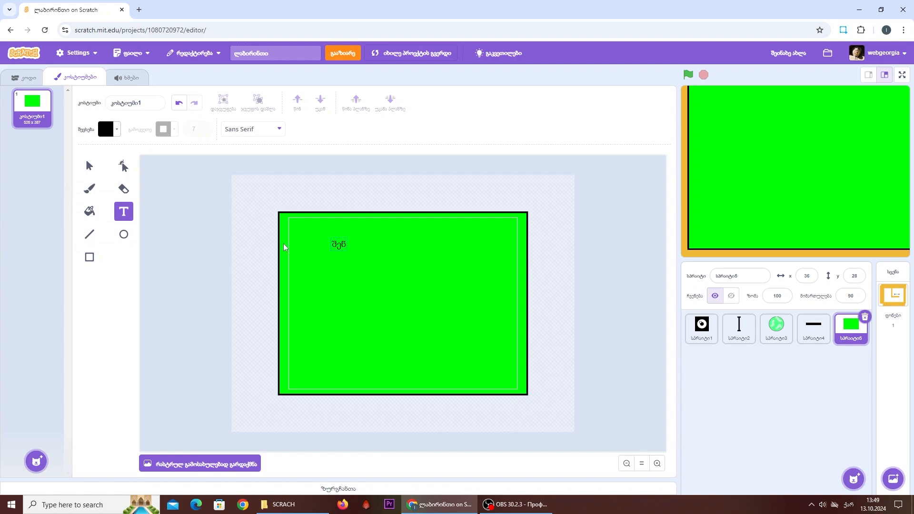
{"action": "type", "text": "შენ გაიმარჯვე"}
- Enlarge the text to nearly the rectangle's full width and center it on the canvas
{"action": "left_click", "coordinate": [89, 165]}
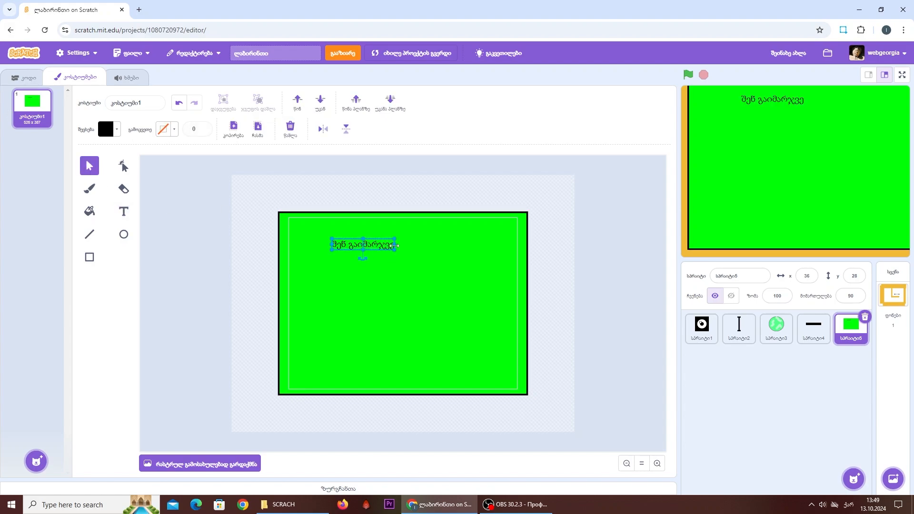
{"action": "left_click_drag", "start_coordinate": [393, 250], "coordinate": [550, 278]}
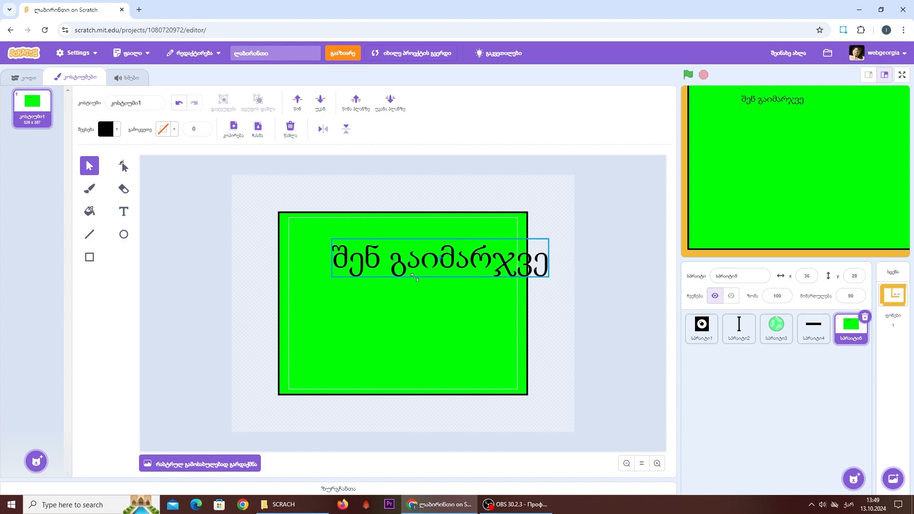
{"action": "left_click_drag", "start_coordinate": [414, 263], "coordinate": [377, 309]}
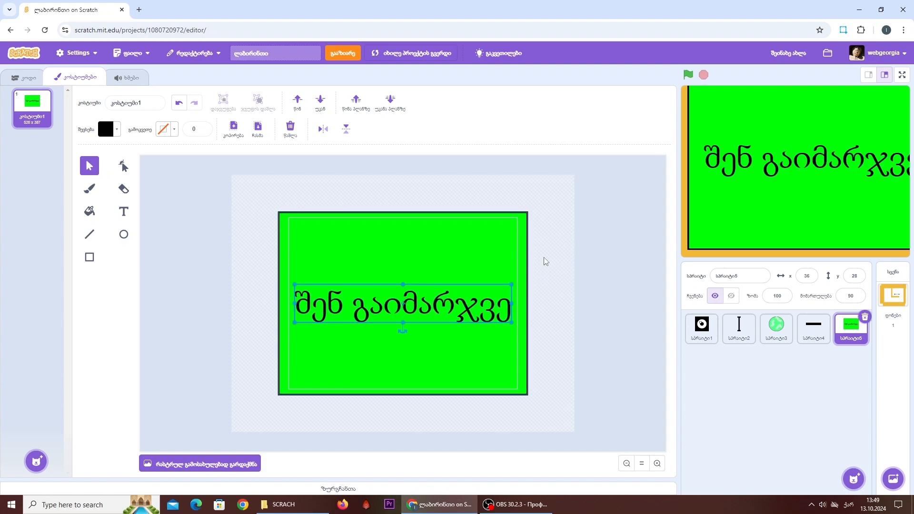
{"action": "left_click", "coordinate": [621, 340]}
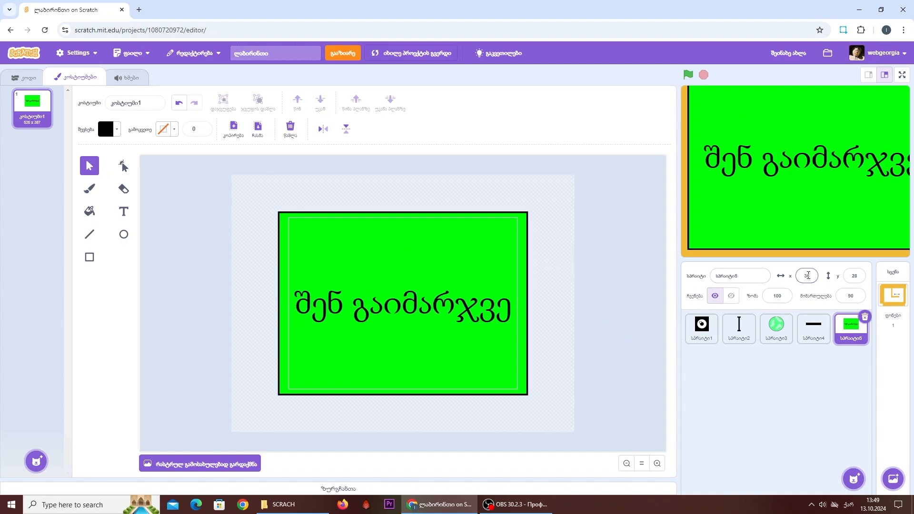
- Set the win-screen sprite's position to x 0, y 0 so it covers the stage
{"action": "left_click", "coordinate": [807, 275]}
{"action": "type", "text": "0"}
{"action": "left_click", "coordinate": [854, 275]}
{"action": "type", "text": "0"}
{"action": "key", "text": "Return"}
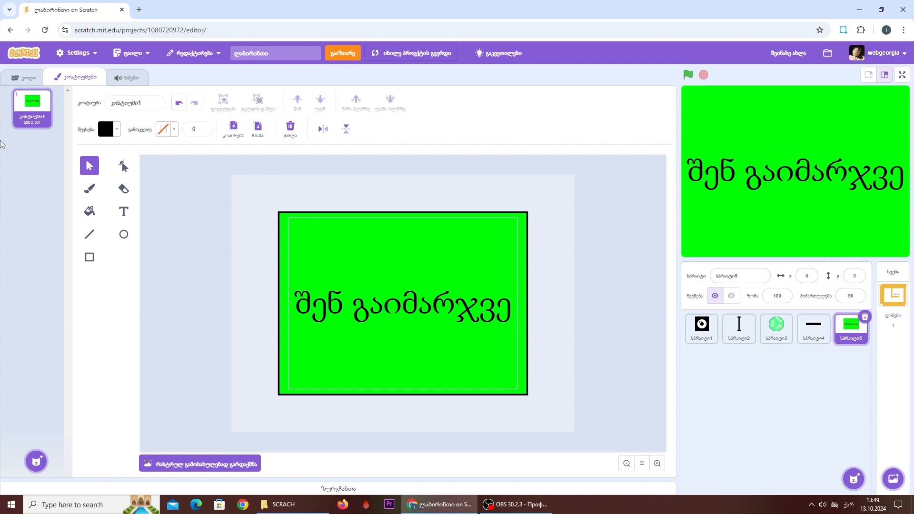
- Start a green-flag script for the win-screen sprite with a go to x 0, y 0 block
{"action": "left_click", "coordinate": [24, 78]}
{"action": "left_click", "coordinate": [15, 163]}
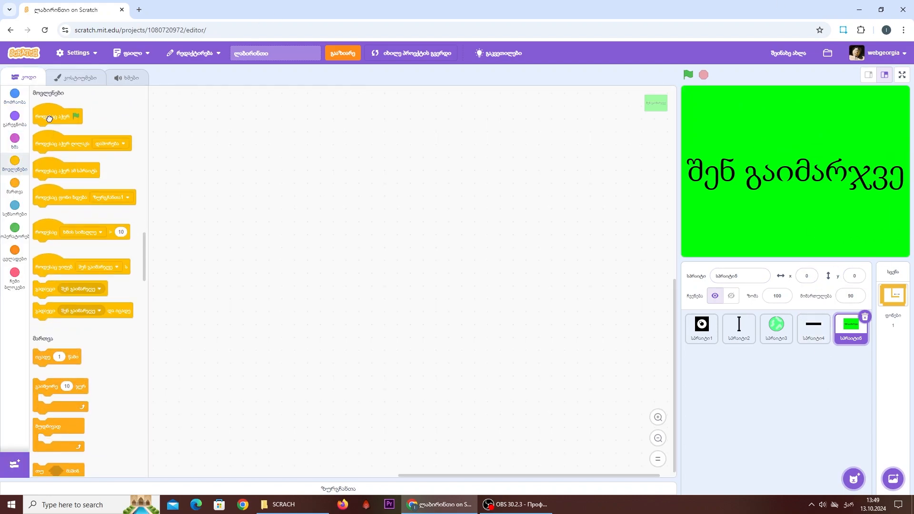
{"action": "left_click_drag", "start_coordinate": [49, 119], "coordinate": [188, 107]}
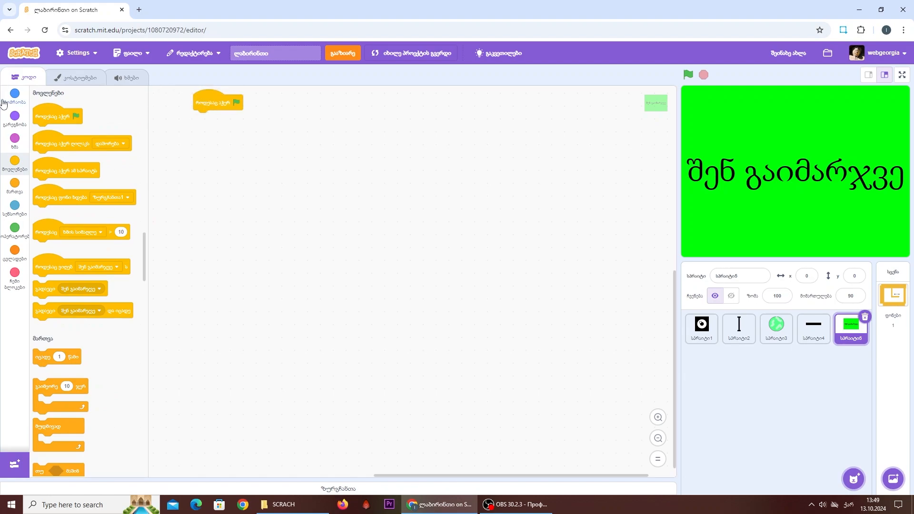
{"action": "left_click", "coordinate": [12, 127]}
{"action": "left_click", "coordinate": [15, 93]}
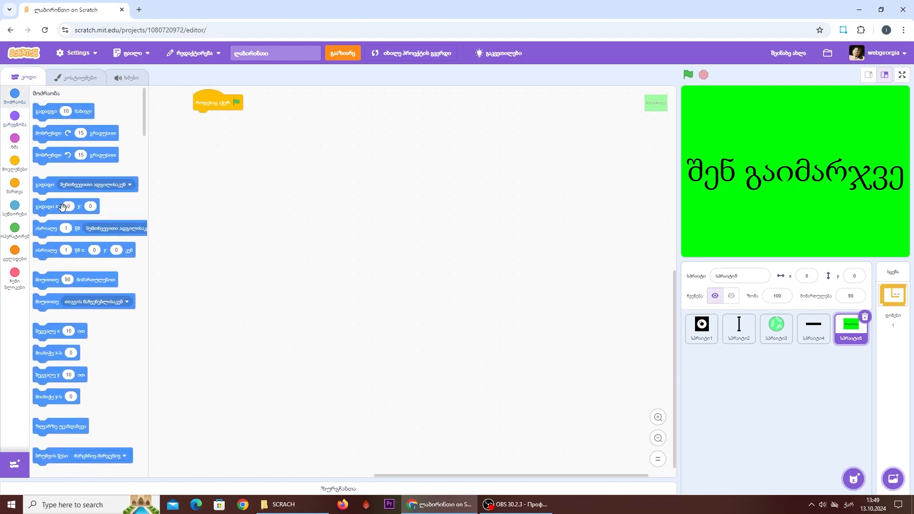
{"action": "left_click_drag", "start_coordinate": [46, 206], "coordinate": [205, 119]}
- Extend the green-flag script with a hide block and a go to front layer block
{"action": "left_click", "coordinate": [15, 119]}
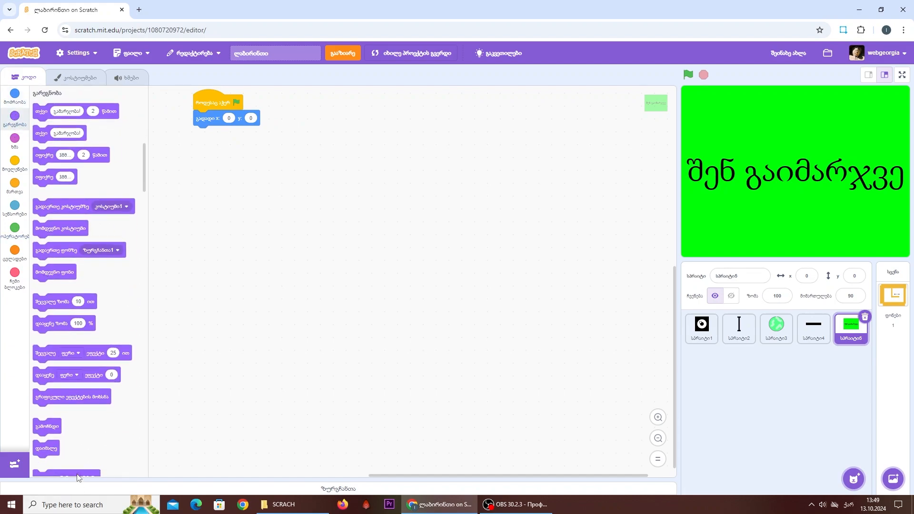
{"action": "left_click_drag", "start_coordinate": [47, 448], "coordinate": [206, 136]}
{"action": "scroll", "coordinate": [73, 327], "scroll_direction": "down", "scroll_amount": 2}
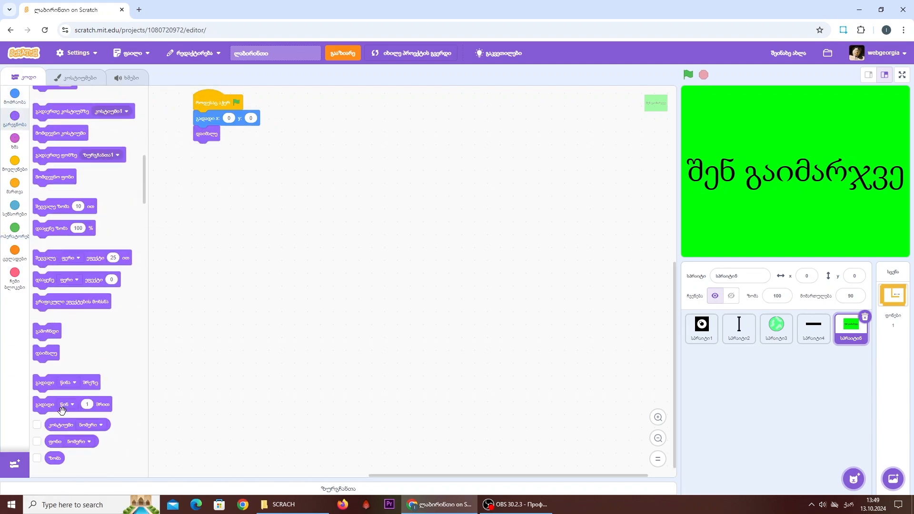
{"action": "left_click_drag", "start_coordinate": [48, 379], "coordinate": [202, 145]}
- Build a forever loop that changes the color effect by 3, keeping it detached from the green-flag script for testing
{"action": "left_click", "coordinate": [19, 184]}
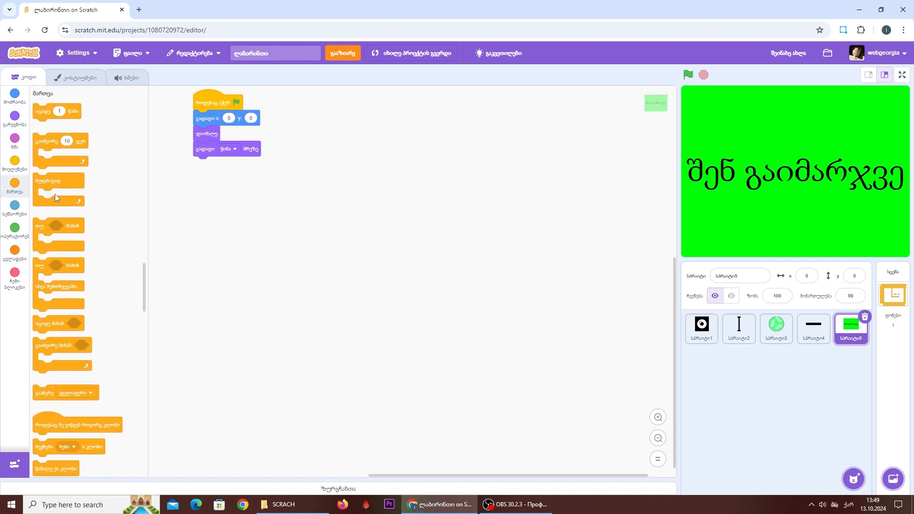
{"action": "left_click_drag", "start_coordinate": [64, 180], "coordinate": [205, 168]}
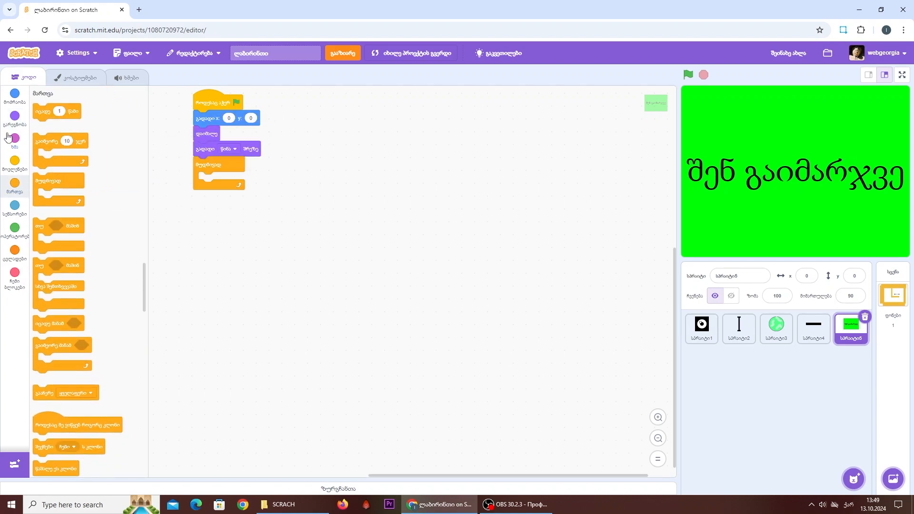
{"action": "left_click", "coordinate": [9, 132]}
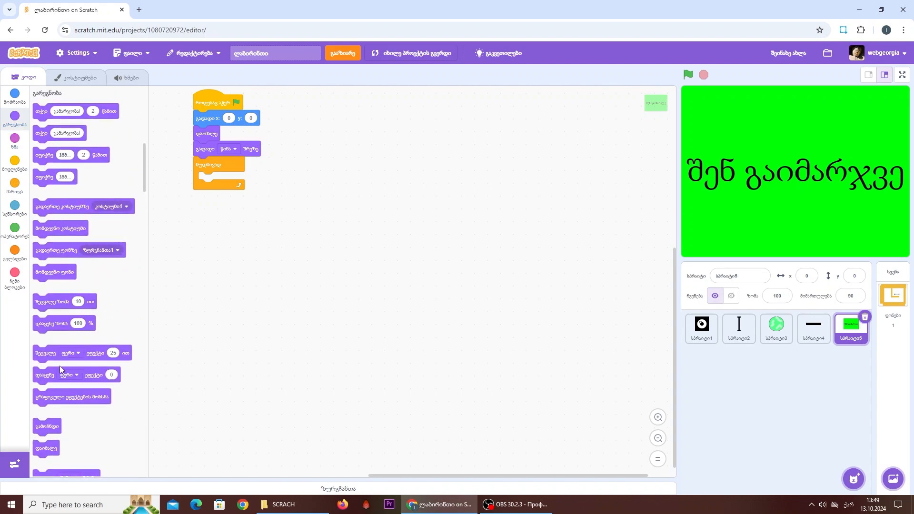
{"action": "left_click_drag", "start_coordinate": [97, 348], "coordinate": [271, 324]}
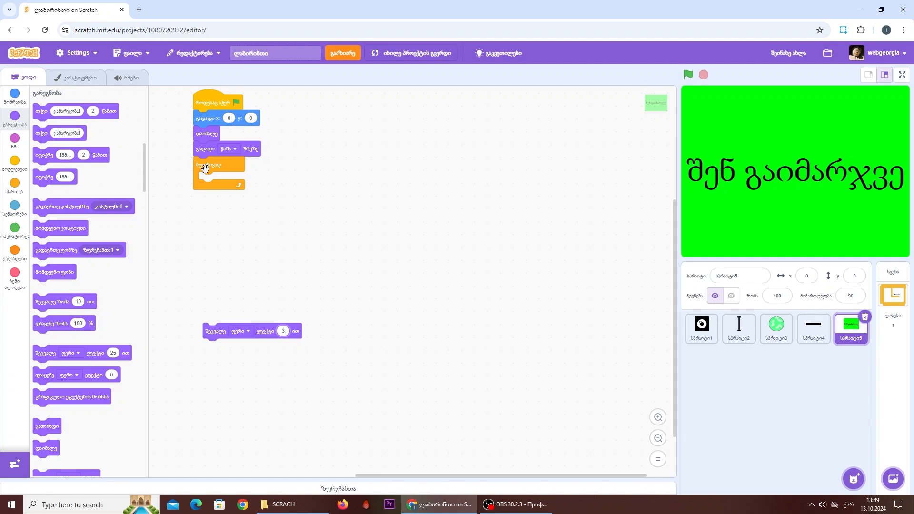
{"action": "left_click_drag", "start_coordinate": [205, 167], "coordinate": [206, 318]}
- Test the color-changing loop on its own, and attach it below the go to front layer block
{"action": "left_click", "coordinate": [208, 318]}
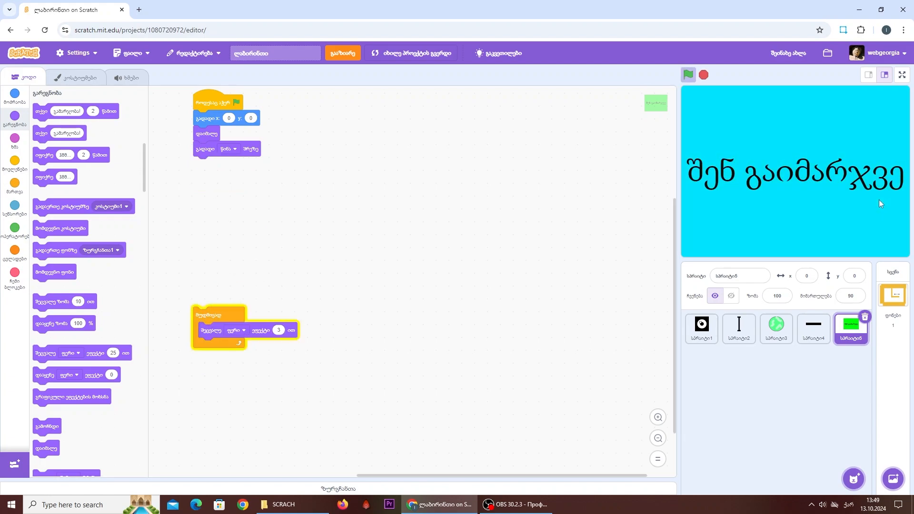
{"action": "left_click", "coordinate": [210, 308]}
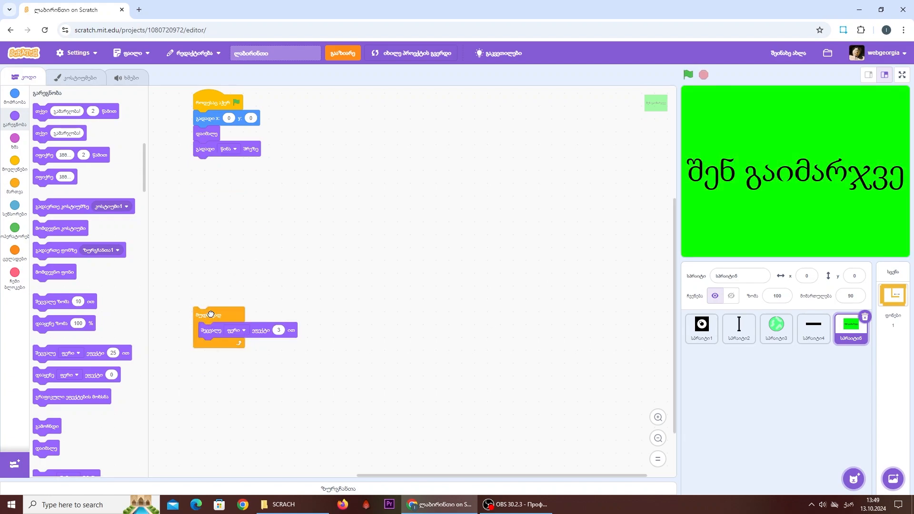
{"action": "left_click_drag", "start_coordinate": [209, 308], "coordinate": [217, 169]}
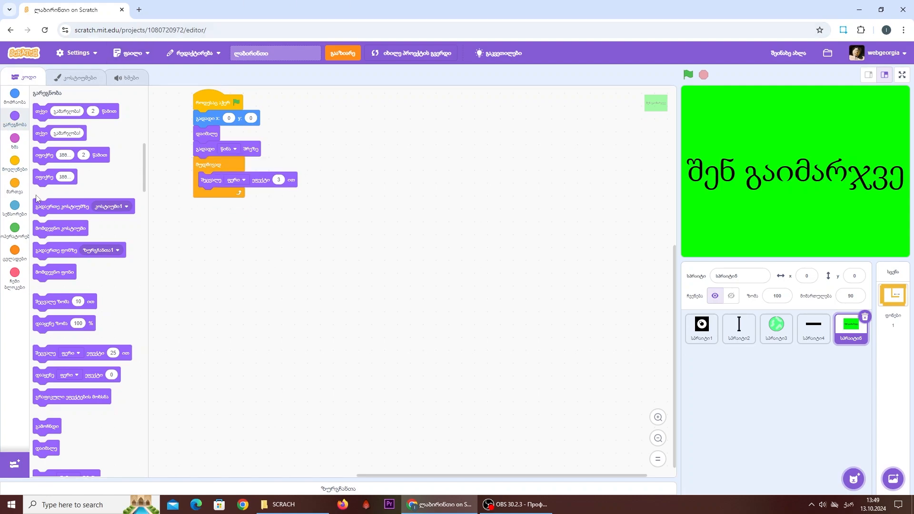
- Start a separate script for the win-screen sprite that shows it on receiving the "შენ გაიმარჯვე" message
{"action": "left_click", "coordinate": [14, 163]}
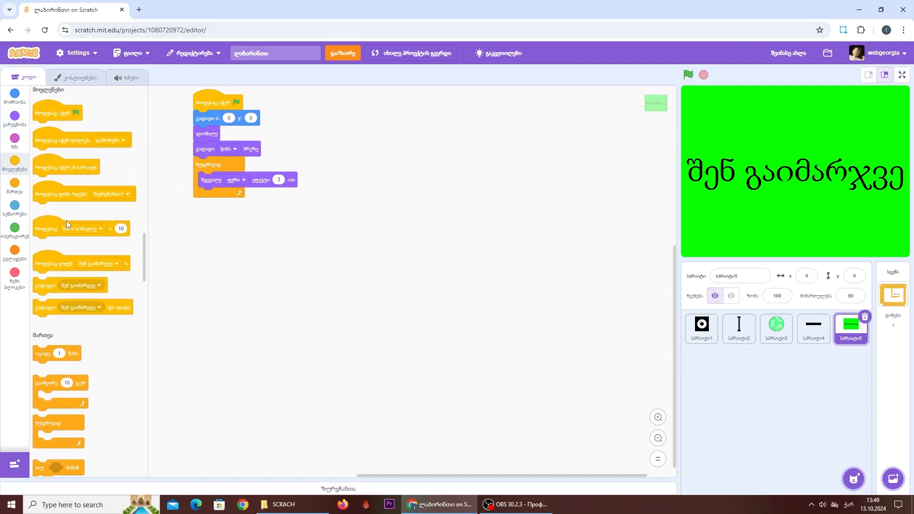
{"action": "left_click_drag", "start_coordinate": [86, 267], "coordinate": [296, 242]}
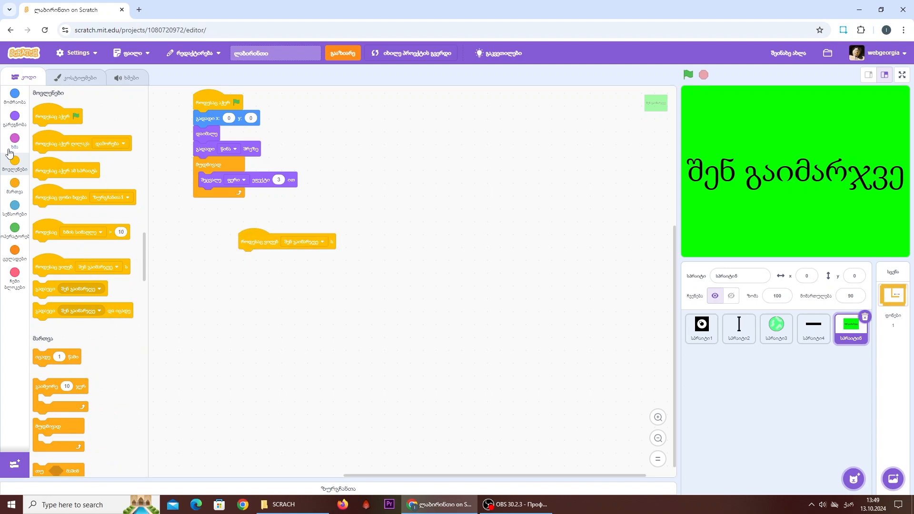
{"action": "left_click", "coordinate": [14, 118]}
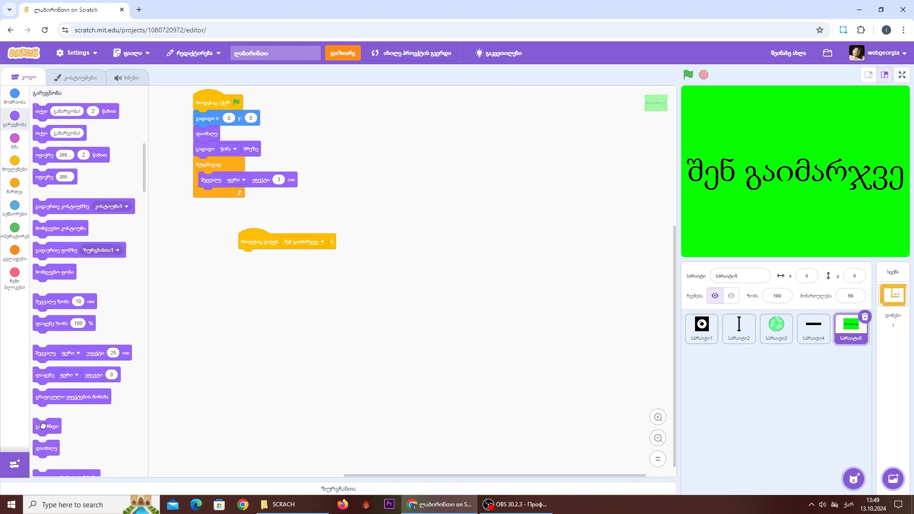
{"action": "left_click_drag", "start_coordinate": [43, 426], "coordinate": [256, 268]}
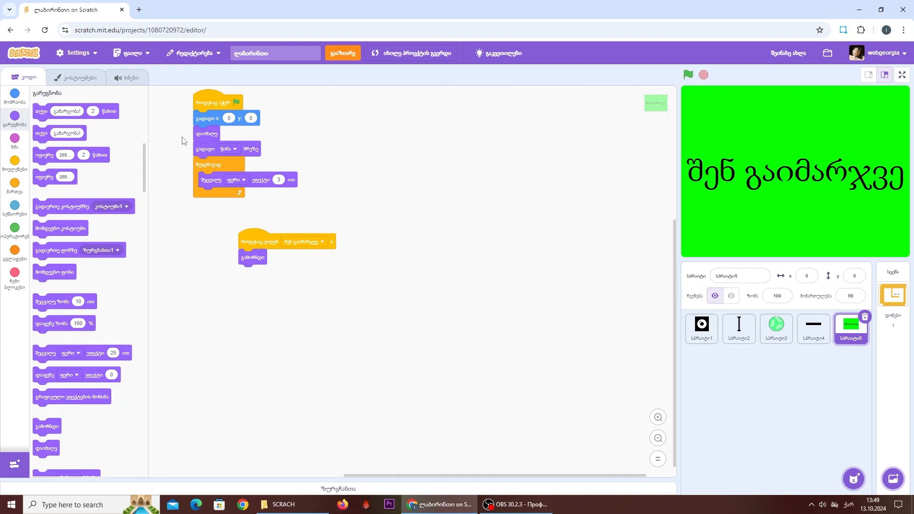
- Preview several looping dance sounds from the sound library, add Dance Celebrate to the win-screen sprite, and play it back
{"action": "left_click", "coordinate": [120, 77]}
{"action": "left_click", "coordinate": [36, 461]}
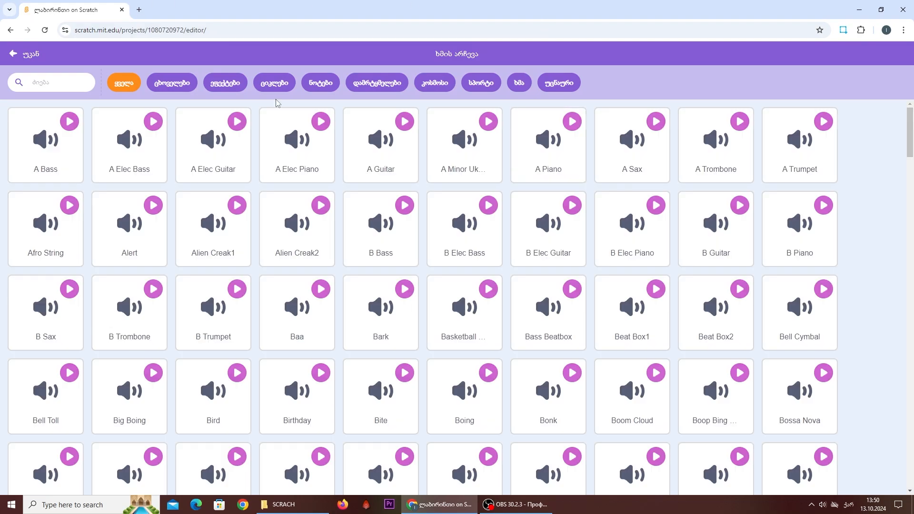
{"action": "left_click", "coordinate": [275, 82]}
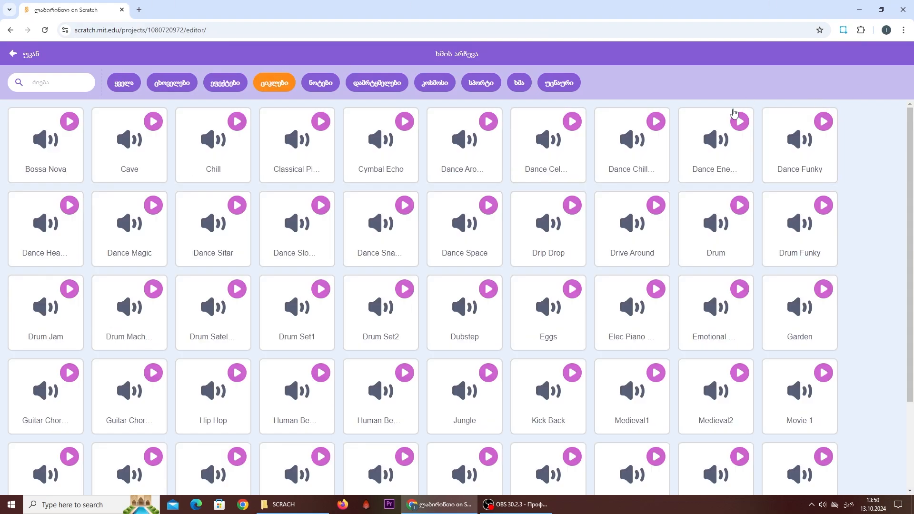
{"action": "left_click", "coordinate": [745, 125]}
{"action": "left_click", "coordinate": [654, 123]}
{"action": "left_click", "coordinate": [823, 123]}
{"action": "left_click", "coordinate": [569, 123]}
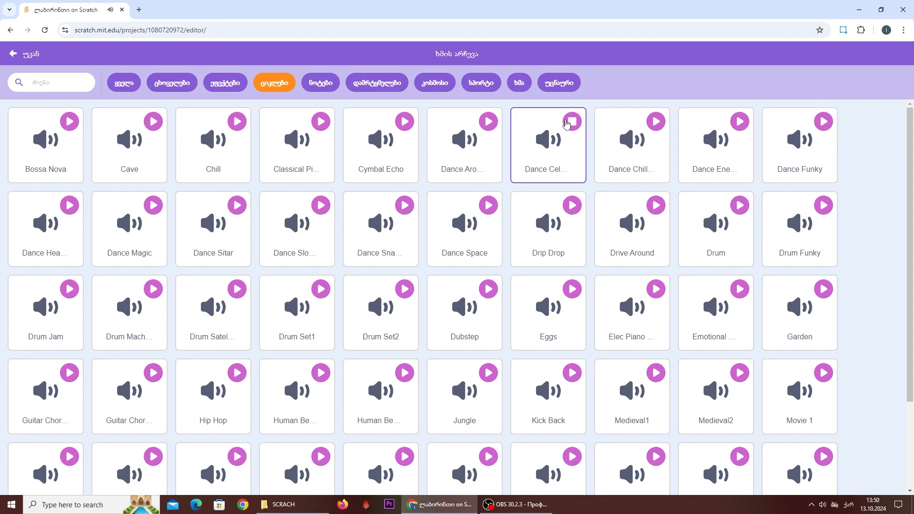
{"action": "left_click", "coordinate": [566, 123]}
{"action": "left_click", "coordinate": [547, 150]}
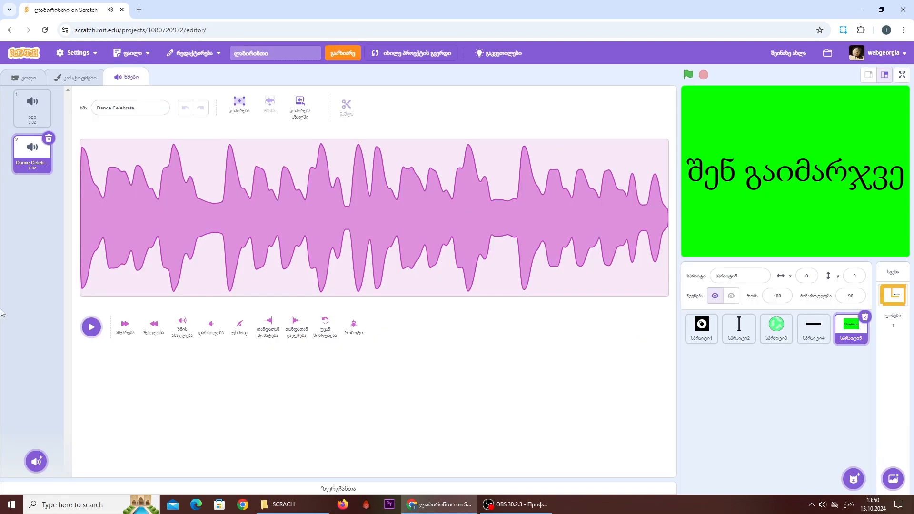
{"action": "left_click", "coordinate": [91, 327]}
{"action": "left_click", "coordinate": [91, 327]}
- Attach a play sound Dance Celebrate until done block below the show block, and save the project
{"action": "left_click", "coordinate": [11, 78]}
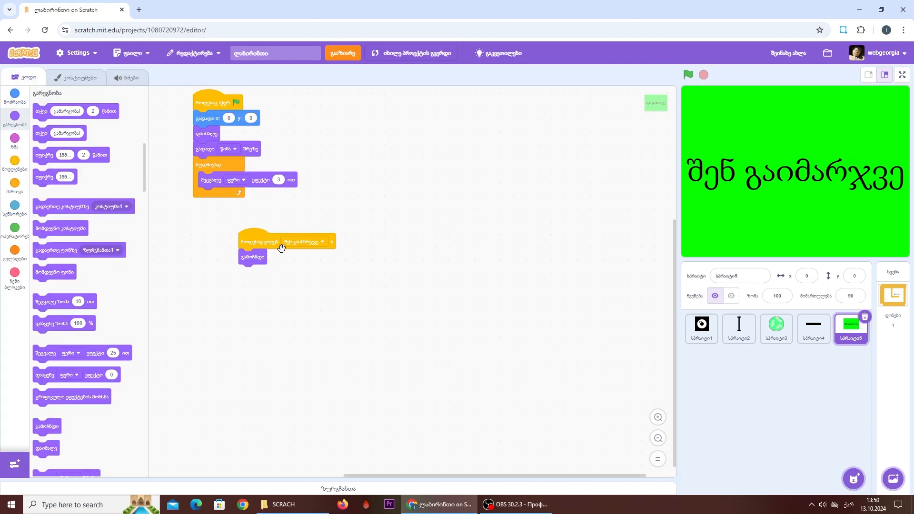
{"action": "left_click", "coordinate": [15, 140]}
{"action": "left_click_drag", "start_coordinate": [38, 106], "coordinate": [255, 268]}
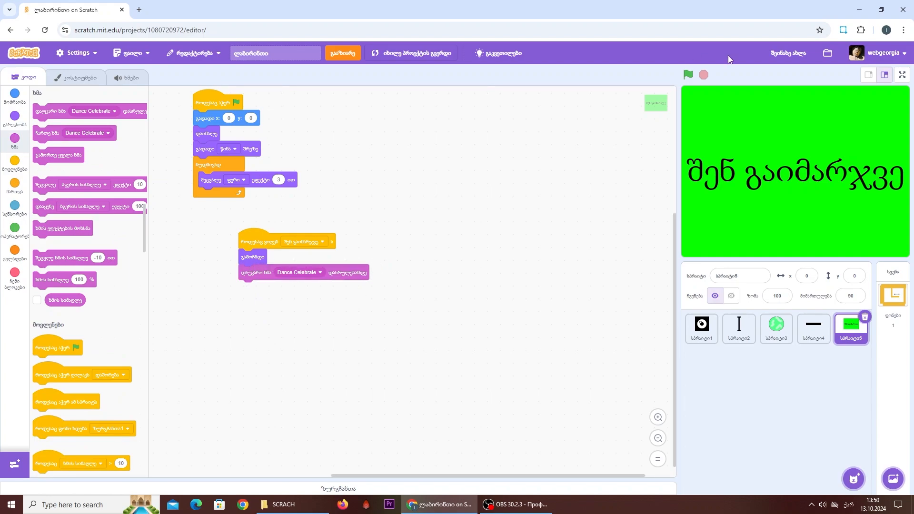
{"action": "left_click", "coordinate": [786, 56]}
- Run the game in full screen and test steering the eye sprite past the rotating obstacle and up toward the moving bar
{"action": "left_click", "coordinate": [688, 75]}
{"action": "left_click", "coordinate": [902, 74]}
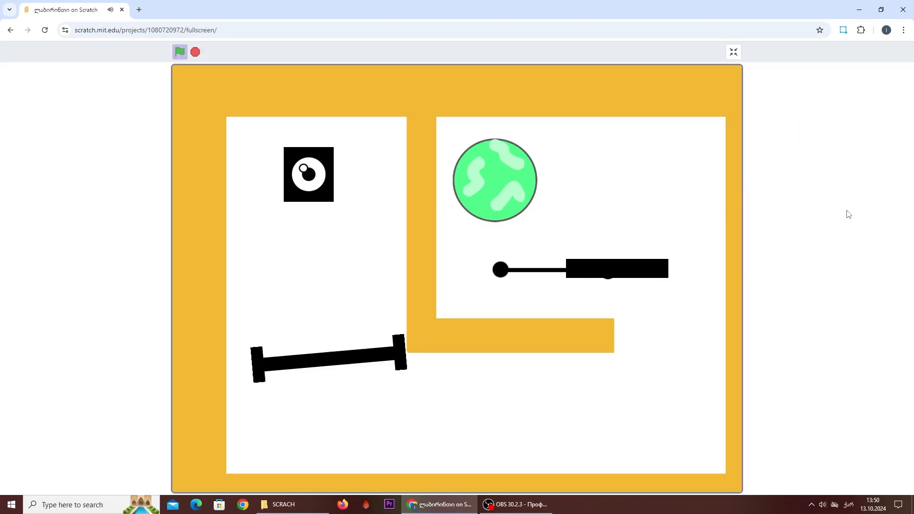
{"action": "key", "text": "Down"}
{"action": "key", "text": "Left"}
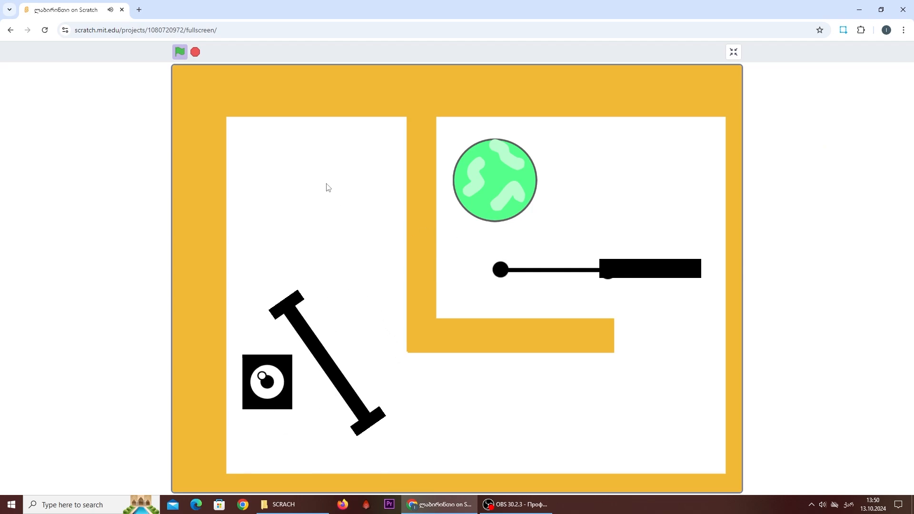
{"action": "key", "text": "Down"}
{"action": "key", "text": "Left"}
{"action": "key", "text": "Down"}
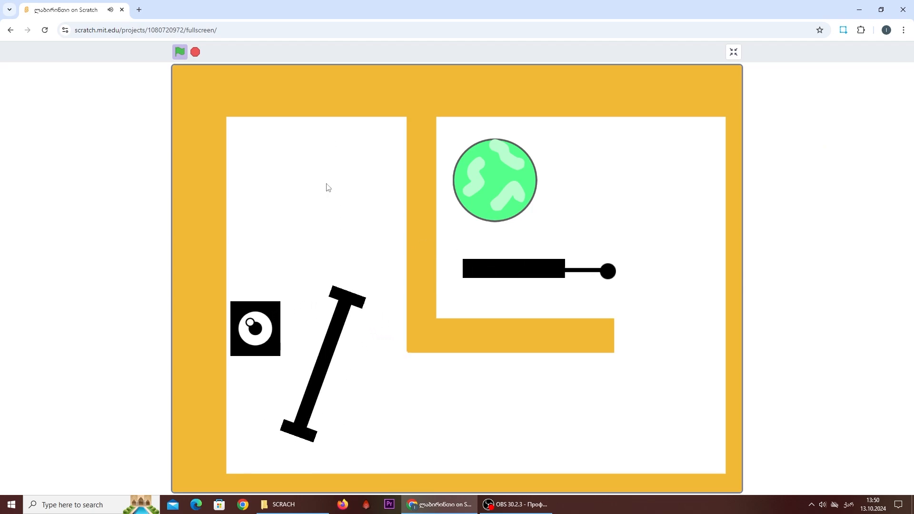
{"action": "key", "text": "Down"}
{"action": "key", "text": "Right"}
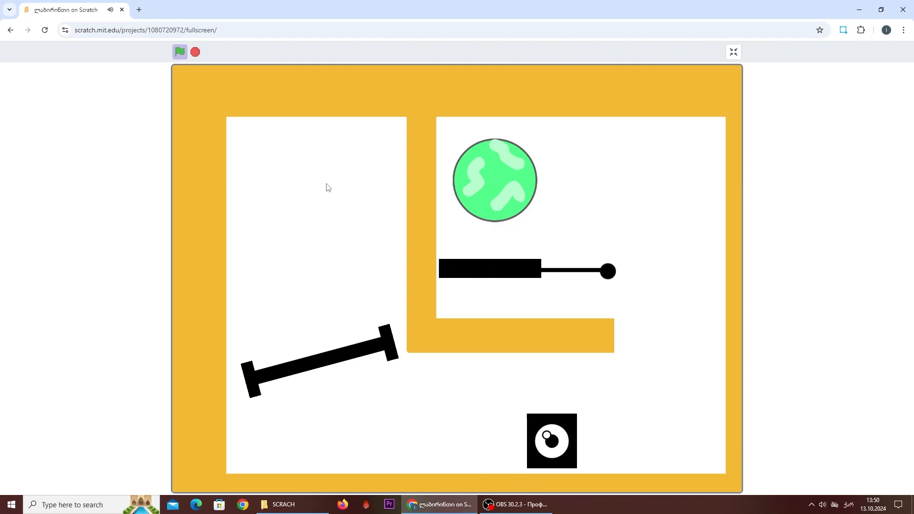
{"action": "key", "text": "Right"}
{"action": "key", "text": "Up"}
{"action": "key", "text": "Down"}
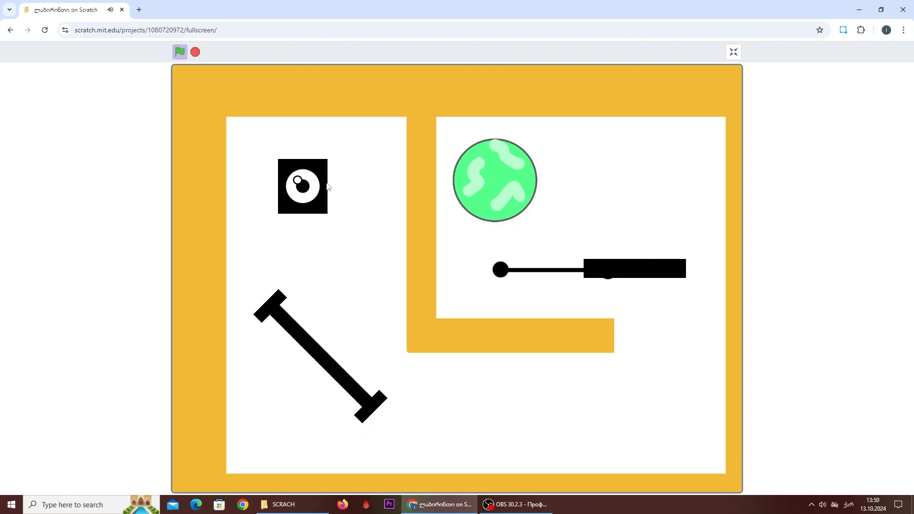
- Steer the eye sprite from the start through the maze to the green goal to test the win screen, and leave full screen
{"action": "key", "text": "Left"}
{"action": "key", "text": "Down"}
{"action": "key", "text": "Right"}
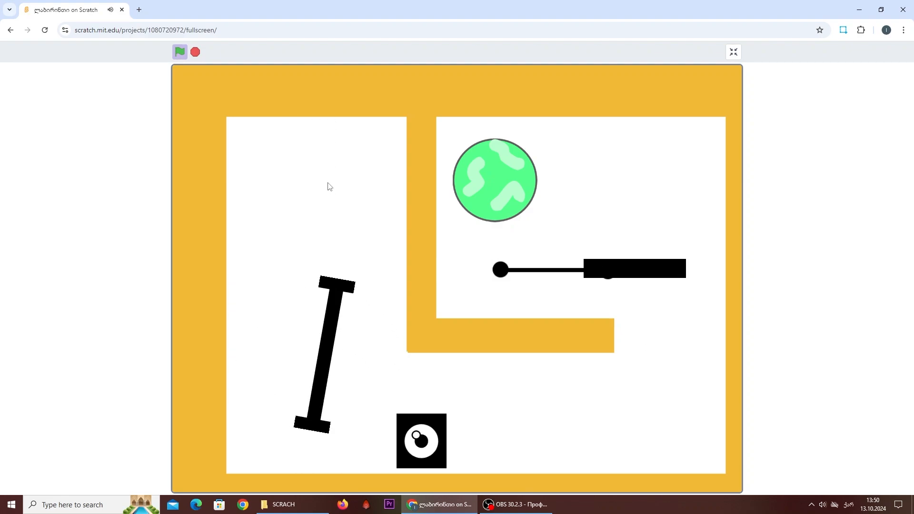
{"action": "key", "text": "Up"}
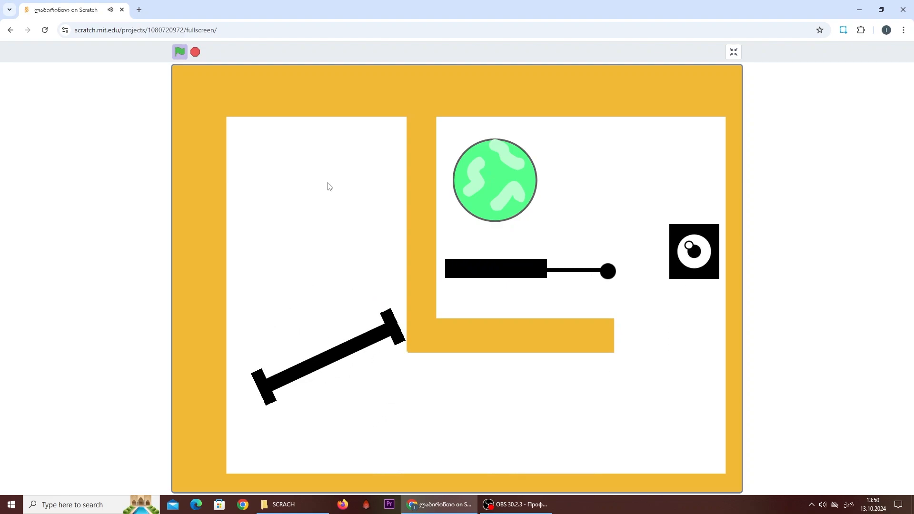
{"action": "key", "text": "Left"}
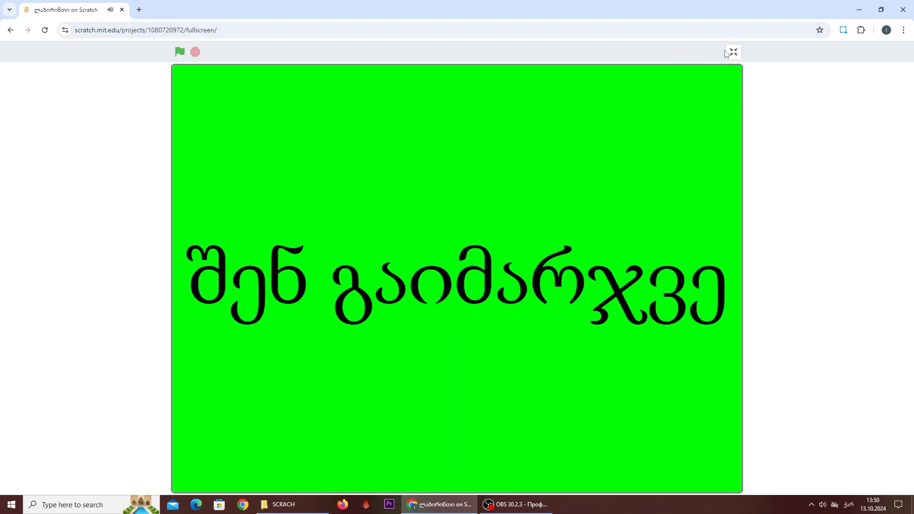
{"action": "left_click", "coordinate": [732, 52]}
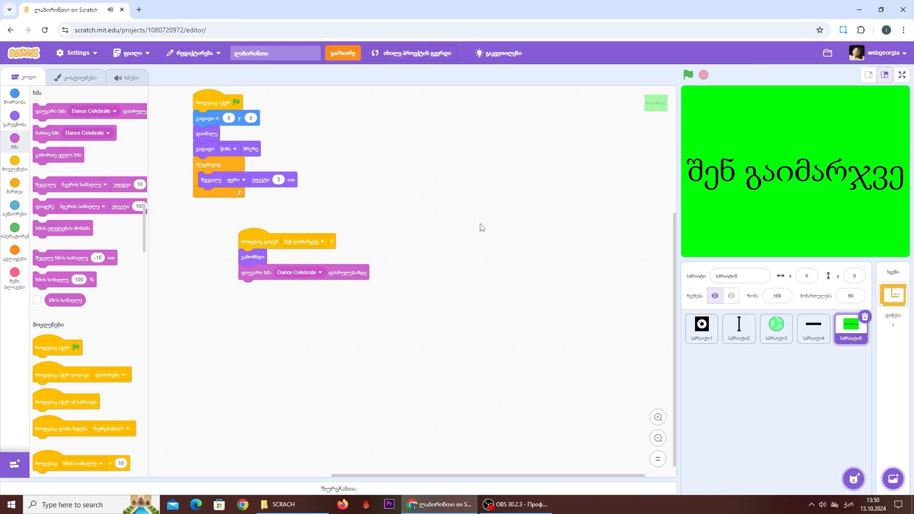